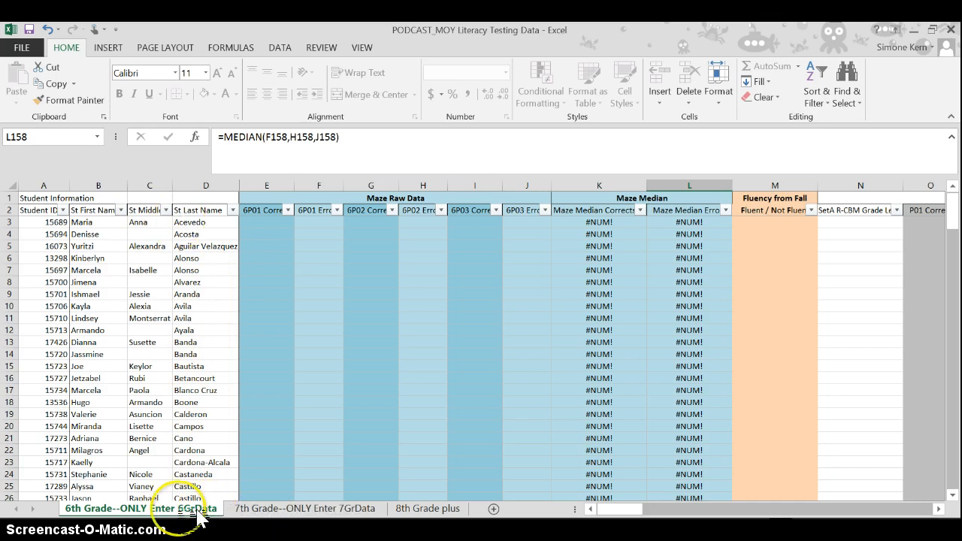
# - Review the 7th Grade sheet and the student information columns of the 8th Grade plus sheet
pyautogui.click(264, 509)
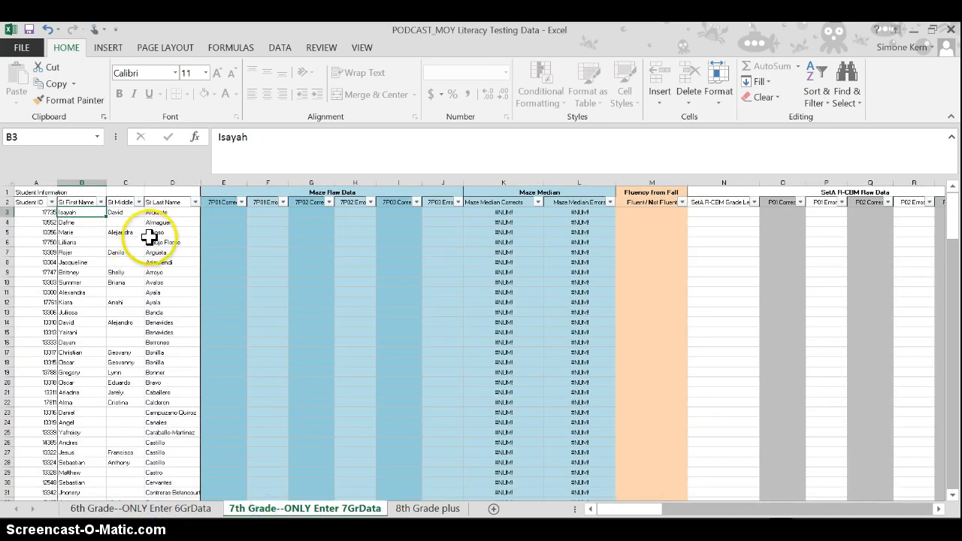
pyautogui.click(406, 509)
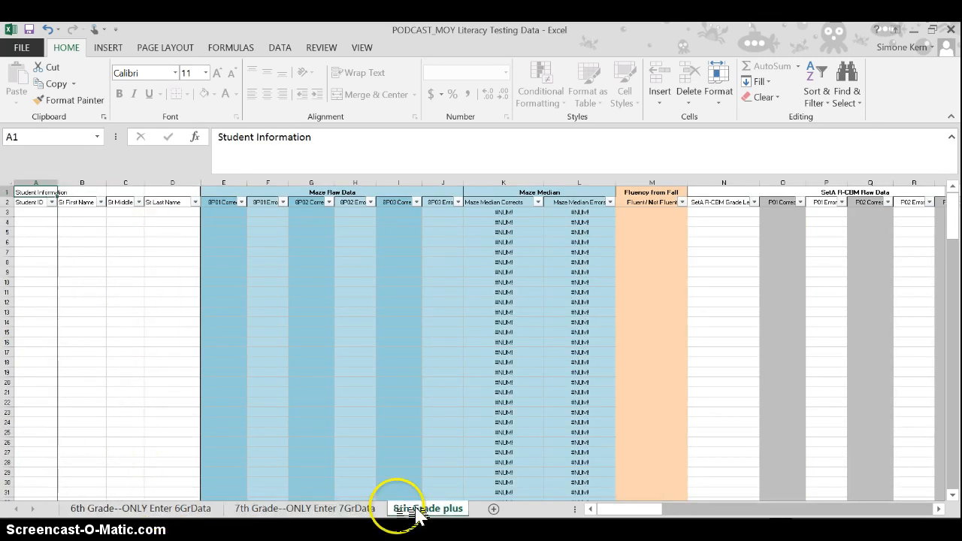
pyautogui.click(37, 211)
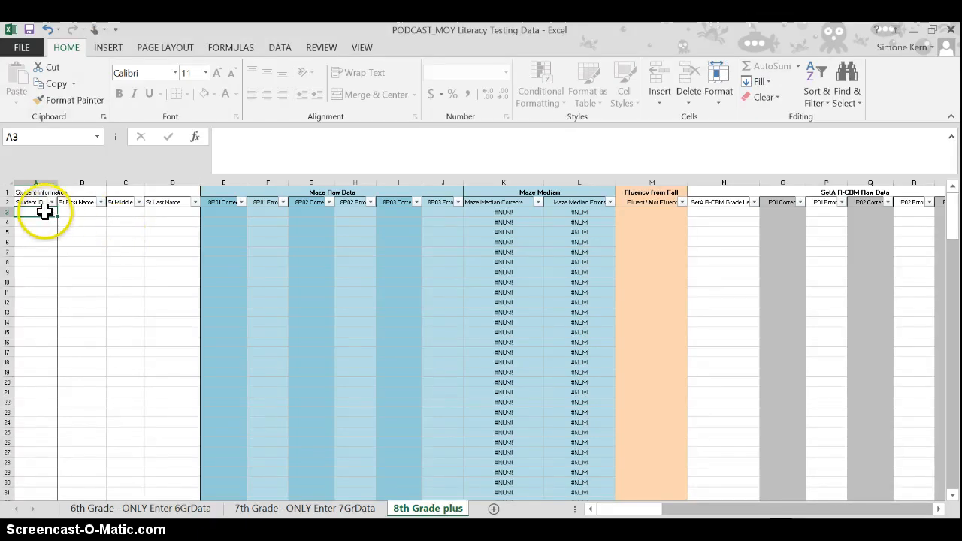
pyautogui.click(71, 211)
pyautogui.press('Tab')
pyautogui.press('Tab')
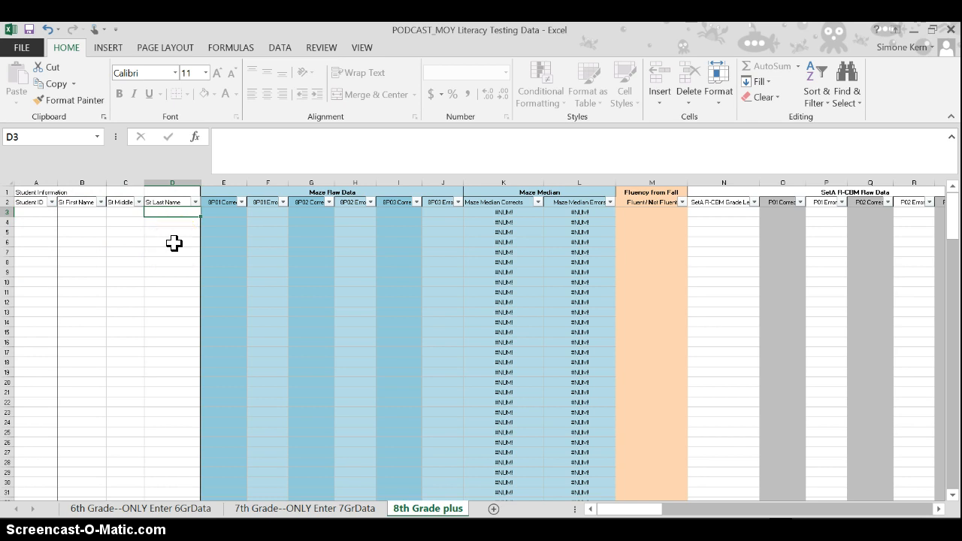
# - Compare the 6th Grade and 8th Grade plus sheets, and examine the first student's details on the 6th Grade sheet
pyautogui.click(180, 511)
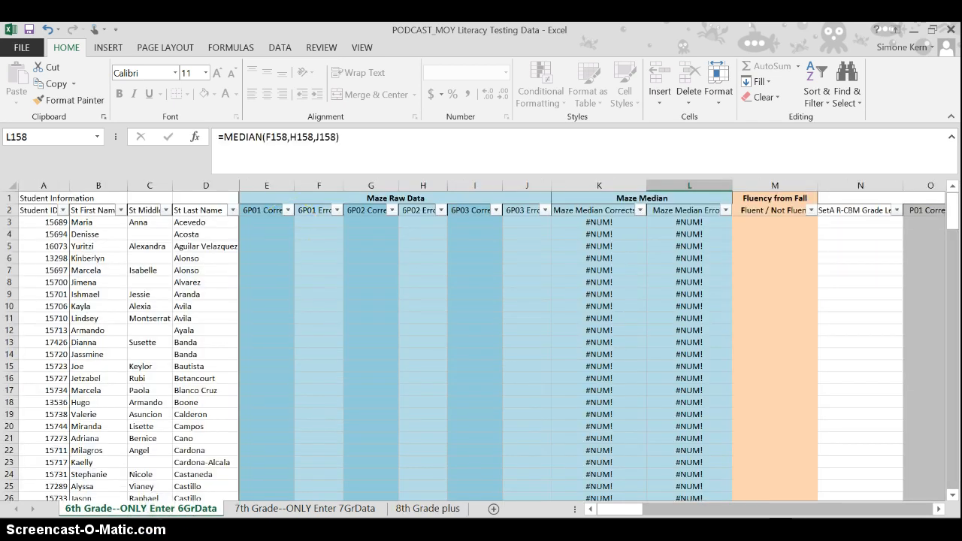
pyautogui.click(431, 511)
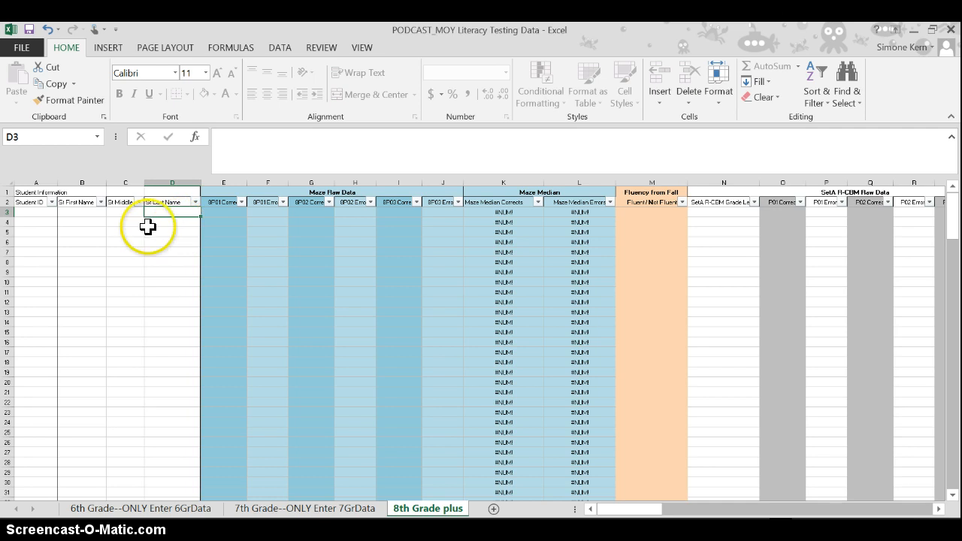
pyautogui.click(219, 511)
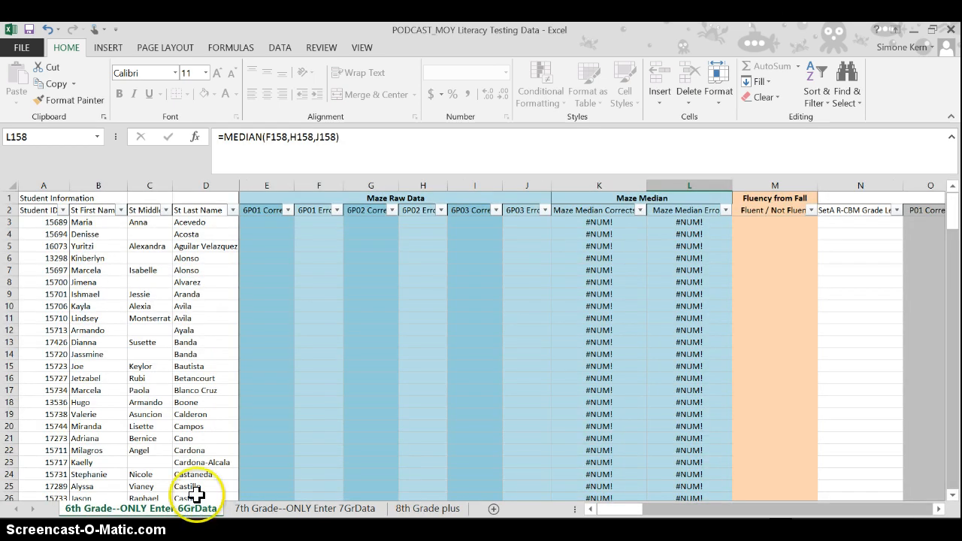
pyautogui.click(111, 222)
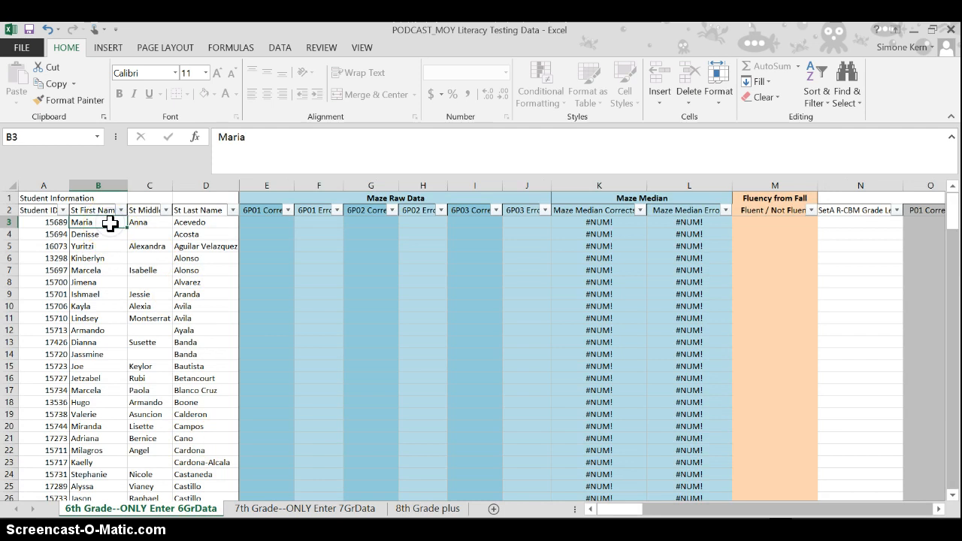
pyautogui.press('Left')
pyautogui.press('Up')
pyautogui.press('Up')
pyautogui.press('Down')
pyautogui.press('Down')
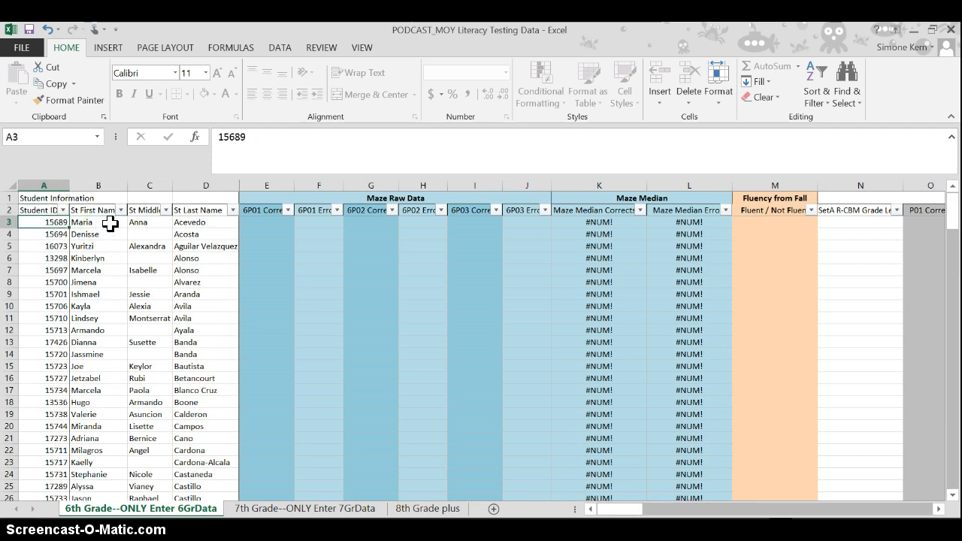
# - Check the 7th Grade and 8th Grade plus sheets, and return to the 6th Grade sheet
pyautogui.click(256, 504)
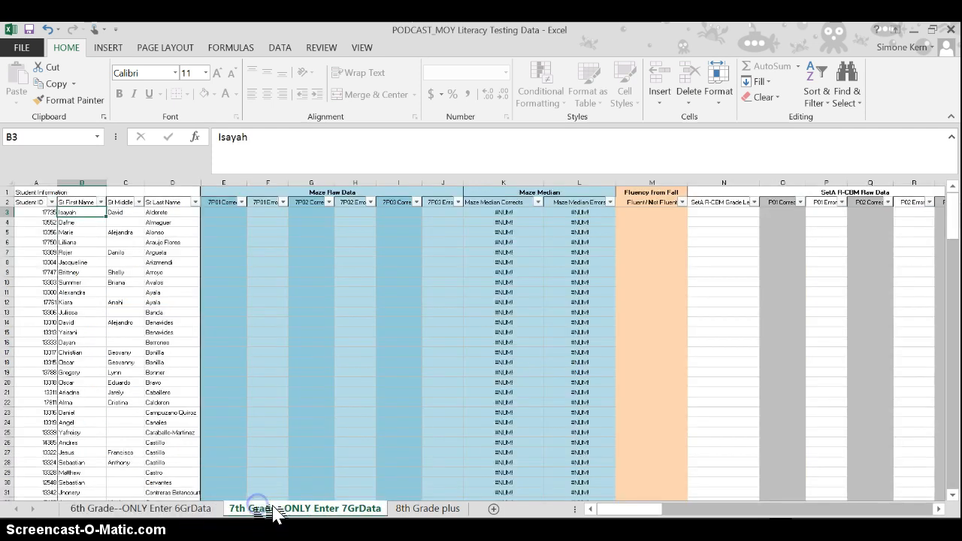
pyautogui.click(197, 511)
pyautogui.click(440, 513)
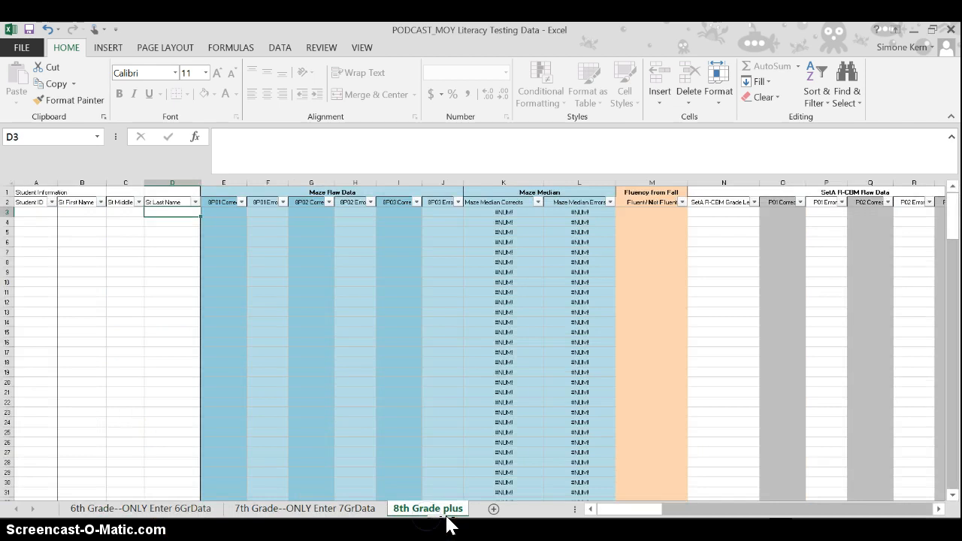
pyautogui.click(143, 508)
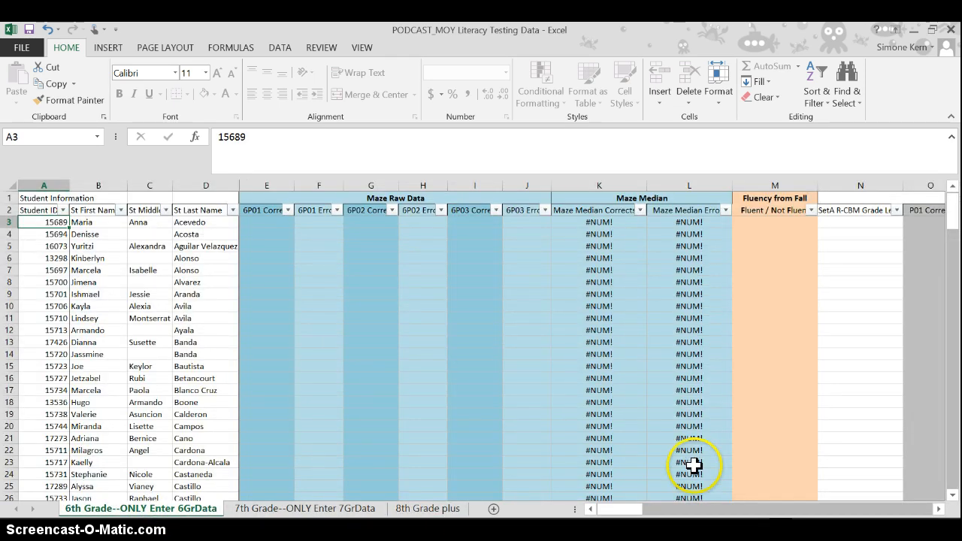
# - Enter nf in the Fluent / Not Fluent column for rows 3 to 5 of the 6th Grade sheet
pyautogui.moveTo(630, 509); pyautogui.dragTo(645, 517)
pyautogui.click(614, 223)
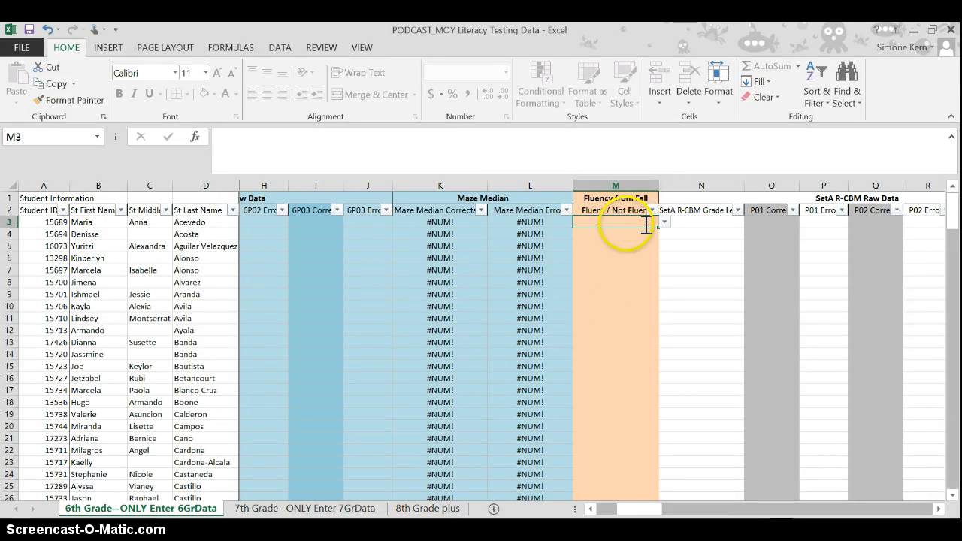
pyautogui.write('nf')
pyautogui.press('Tab')
pyautogui.press('Return')
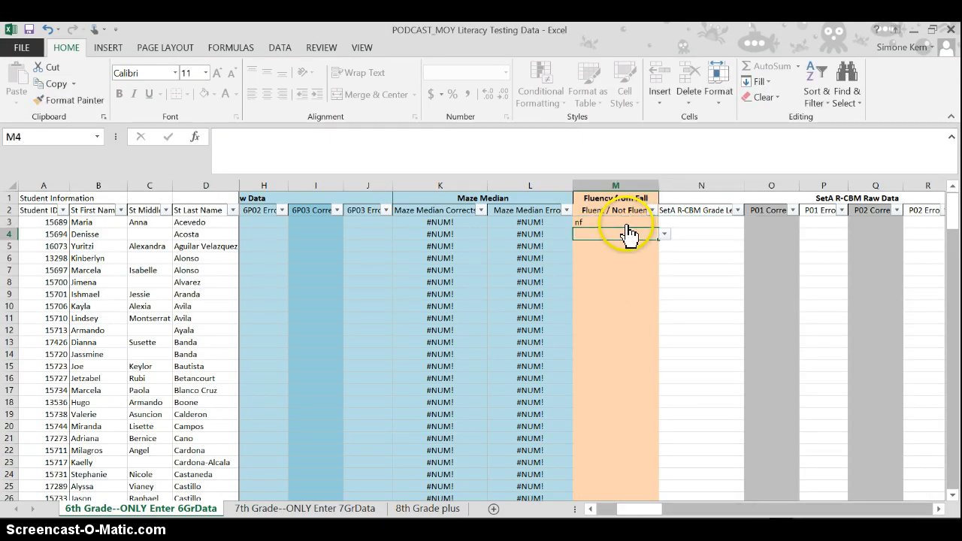
pyautogui.write('nf')
pyautogui.press('Return')
pyautogui.write('nf')
pyautogui.press('Return')
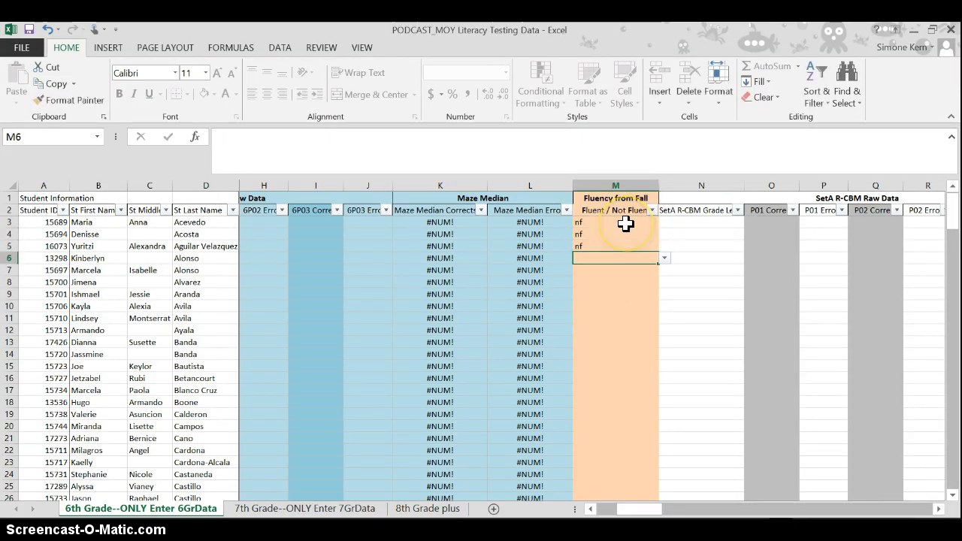
# - Enter f in the Fluent / Not Fluent column for rows 6 to 9
pyautogui.write('f')
pyautogui.press('Return')
pyautogui.write('f')
pyautogui.press('Return')
pyautogui.write('f')
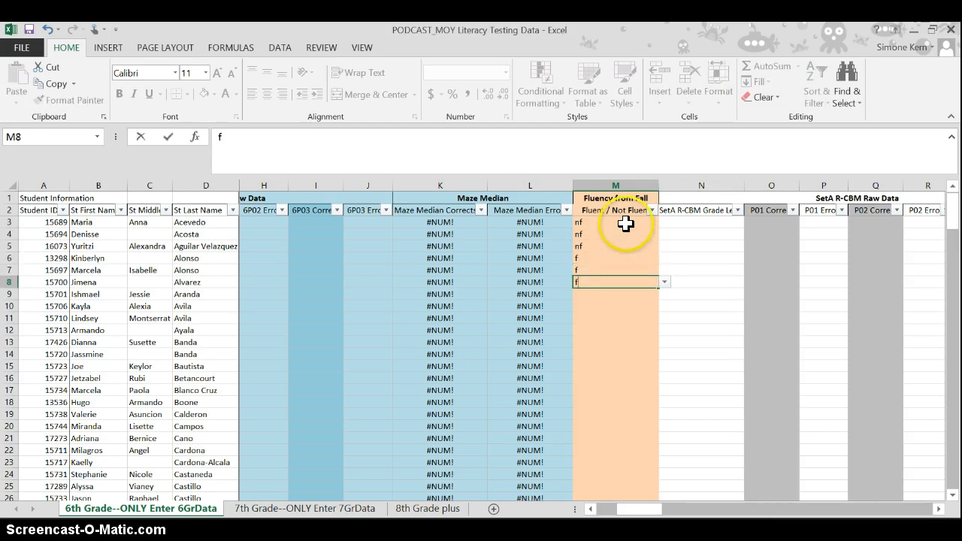
pyautogui.press('Return')
pyautogui.write('f')
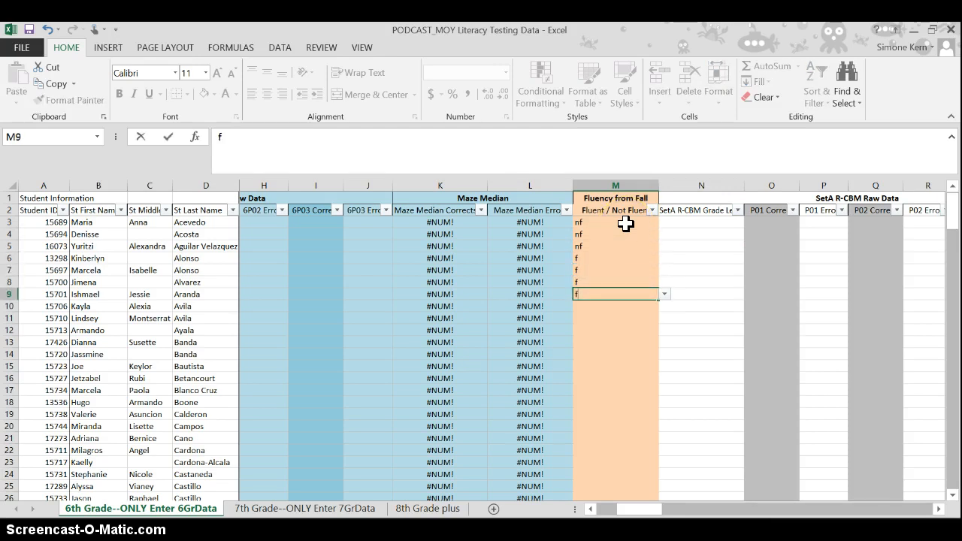
pyautogui.press('Return')
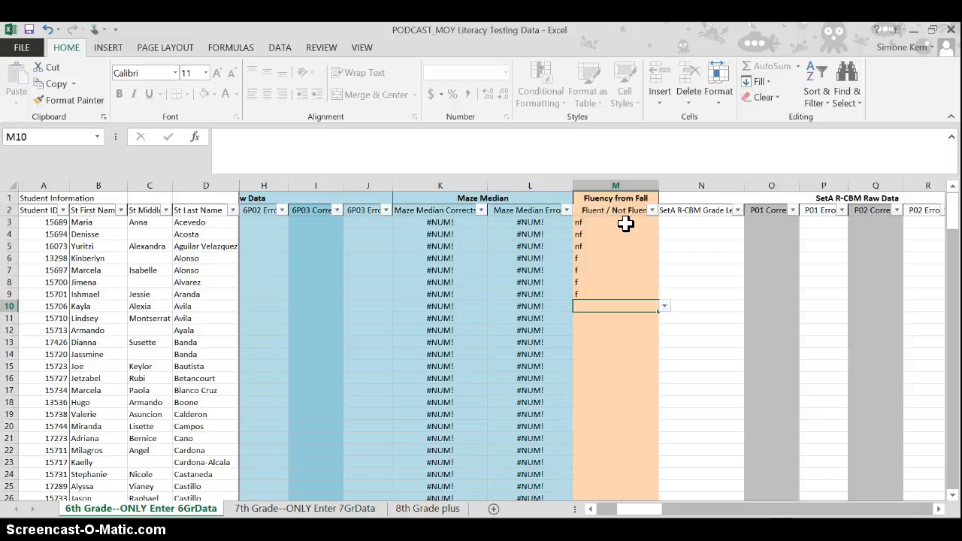
# - Clear the sample fluency entries from cells M3 to M9
pyautogui.moveTo(623, 225); pyautogui.dragTo(603, 296)
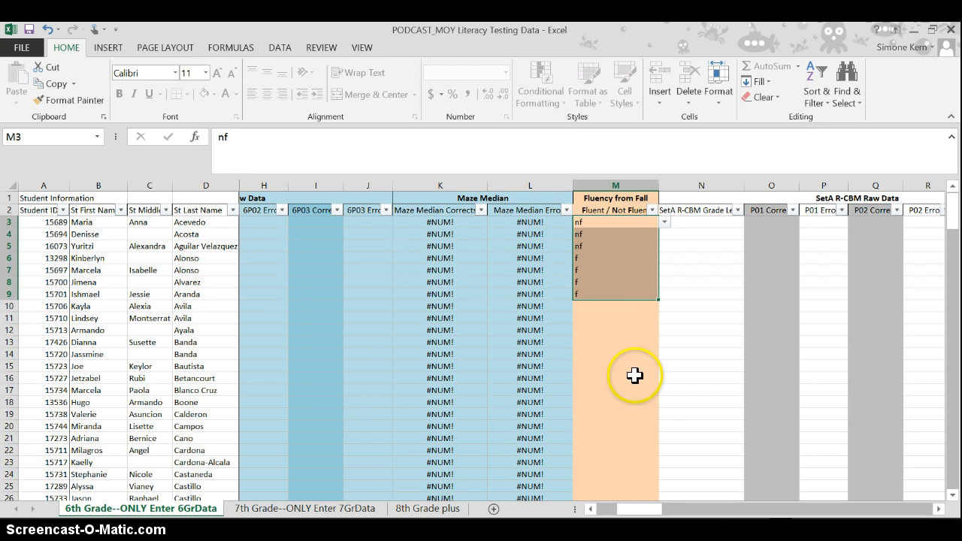
pyautogui.press('BackSpace')
pyautogui.press('Down')
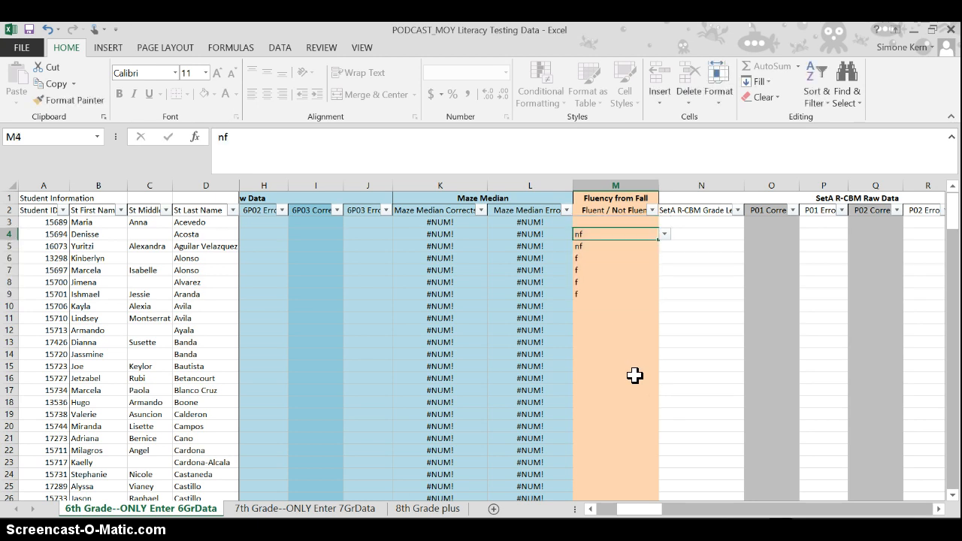
pyautogui.press('BackSpace')
pyautogui.press('Down')
pyautogui.press('BackSpace')
pyautogui.press('Down')
pyautogui.press('BackSpace')
pyautogui.press('Down')
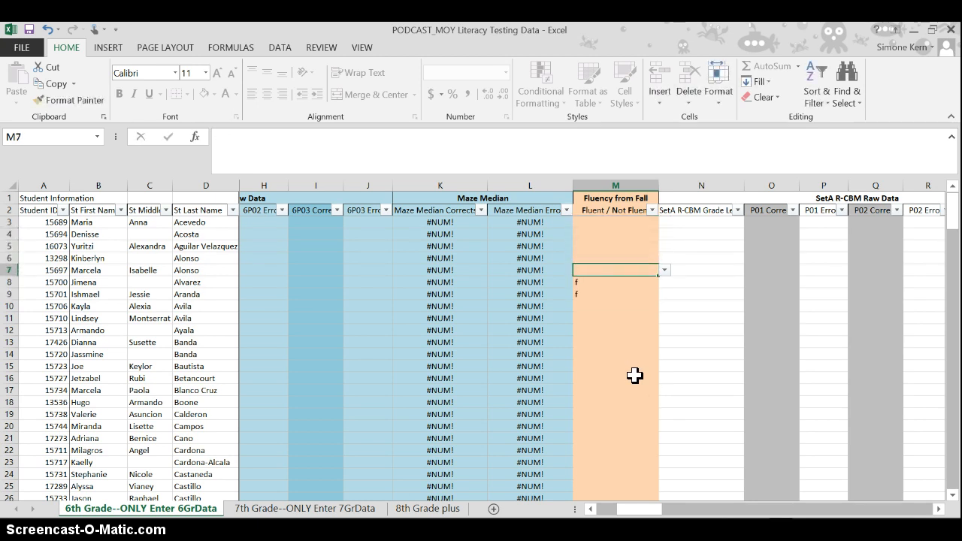
pyautogui.press('BackSpace')
pyautogui.press('Down')
pyautogui.press('Down')
pyautogui.press('BackSpace')
pyautogui.press('Down')
pyautogui.press('Up')
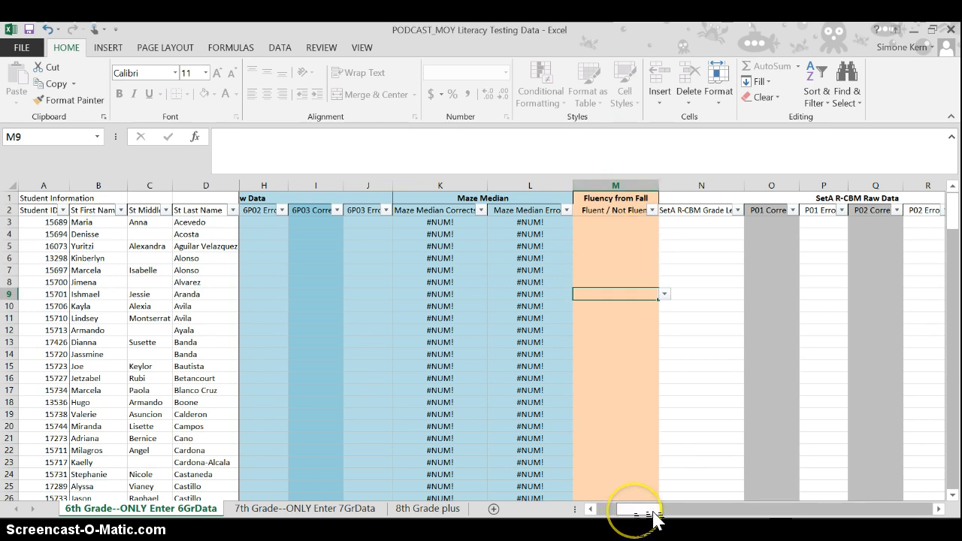
# - Choose 1 as the SetA R-CBM grade level in cell N162 for the not-fluent student
pyautogui.click(639, 223)
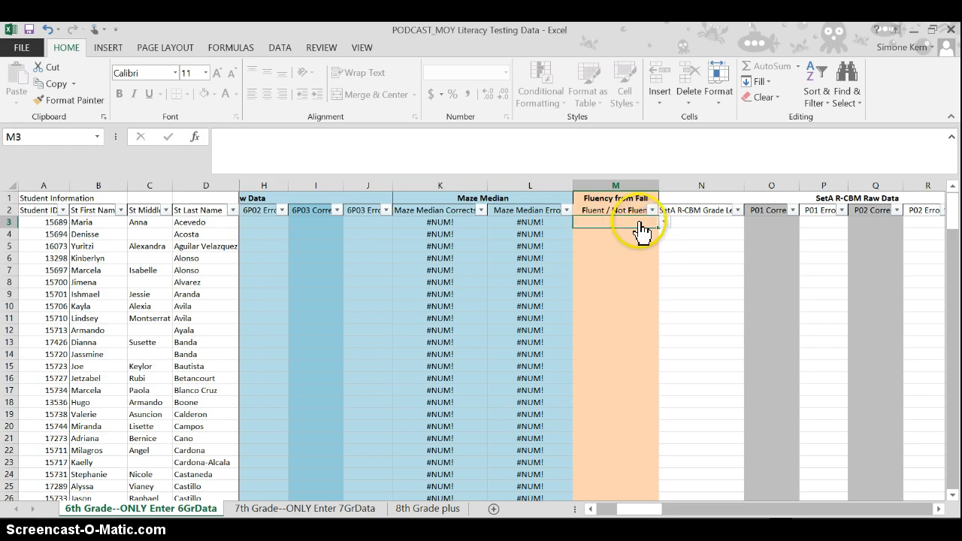
pyautogui.moveTo(951, 209); pyautogui.dragTo(956, 454)
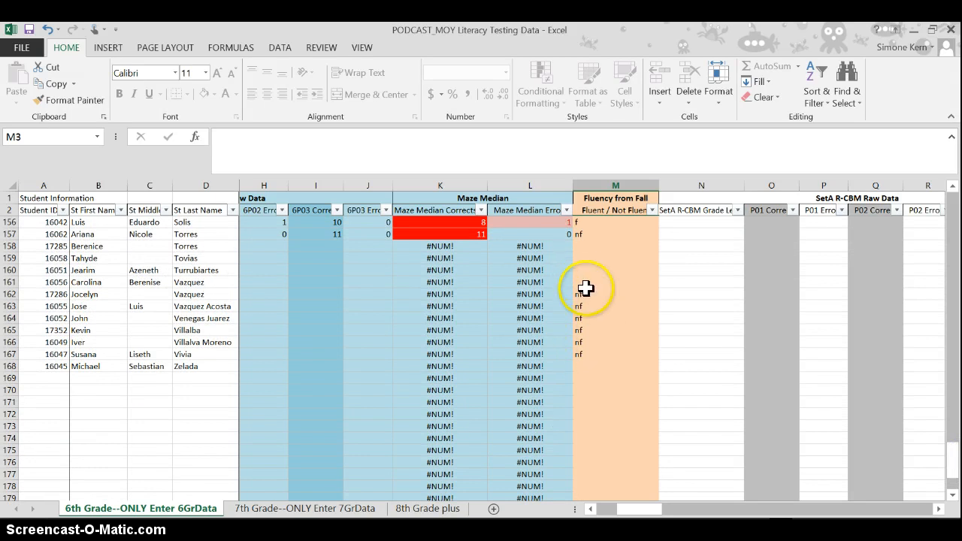
pyautogui.click(709, 296)
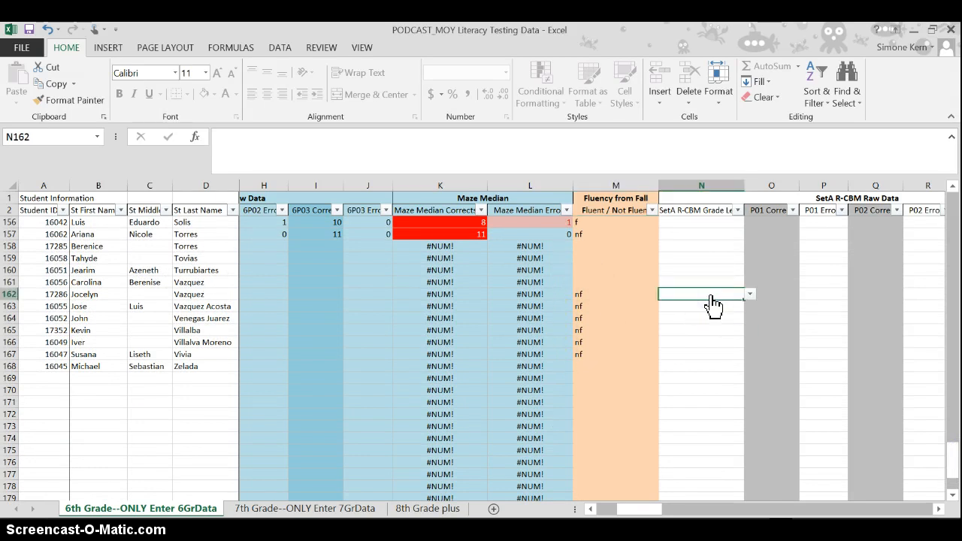
pyautogui.hotkey('alt', 'Down')
pyautogui.click(683, 301)
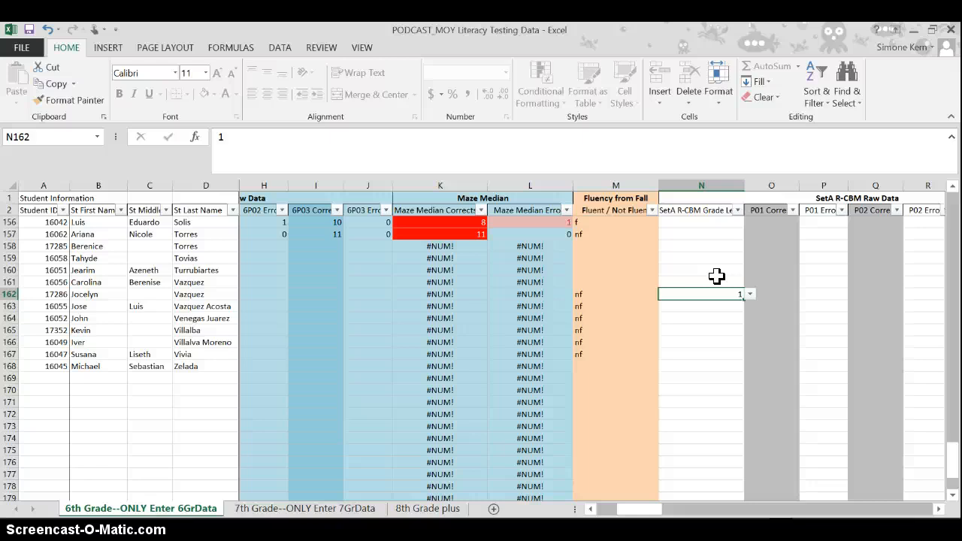
# - Enter the SetA R-CBM grade levels 5, 4, 3, 2 and 1 in cells N162 to N166
pyautogui.press('BackSpace')
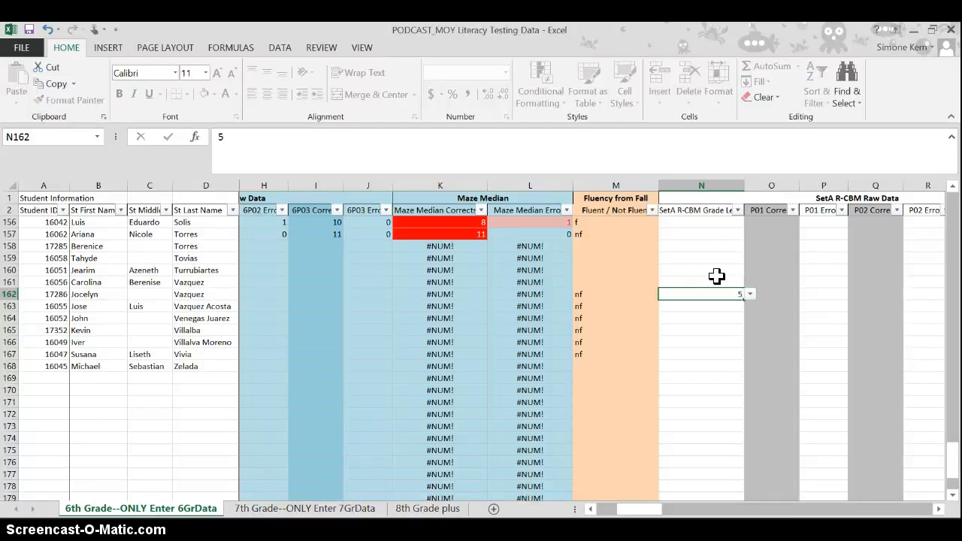
pyautogui.press('Return')
pyautogui.write('4')
pyautogui.press('Return')
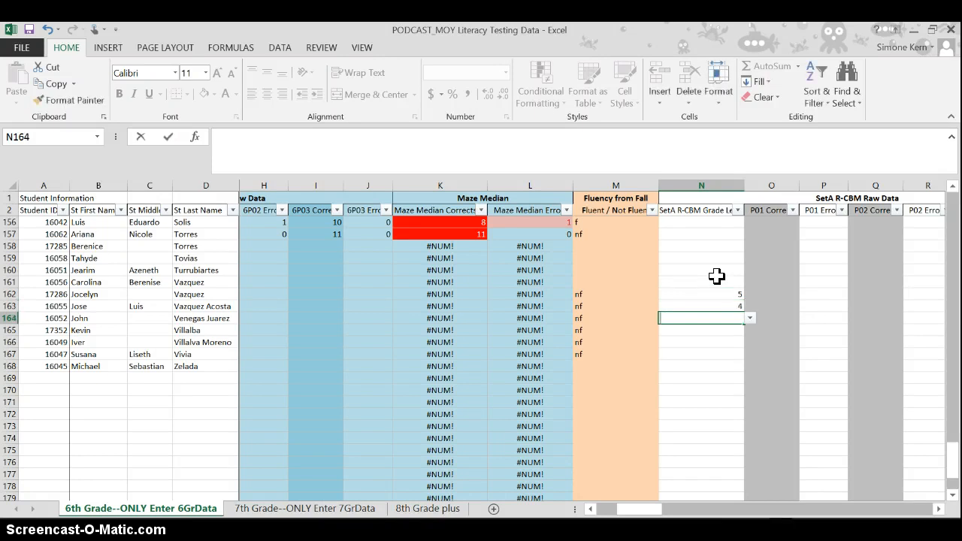
pyautogui.write('3')
pyautogui.press('Return')
pyautogui.write('2')
pyautogui.press('Return')
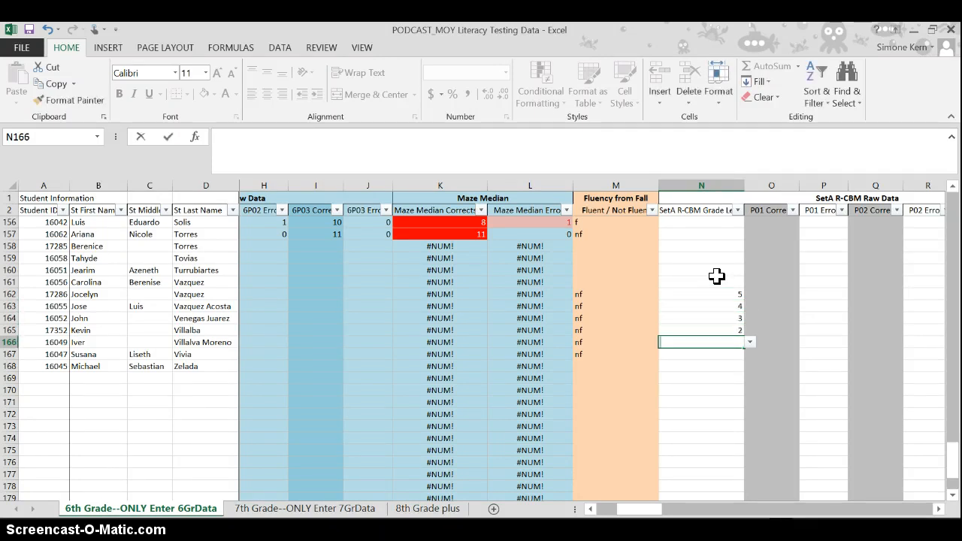
pyautogui.write('1')
pyautogui.press('Return')
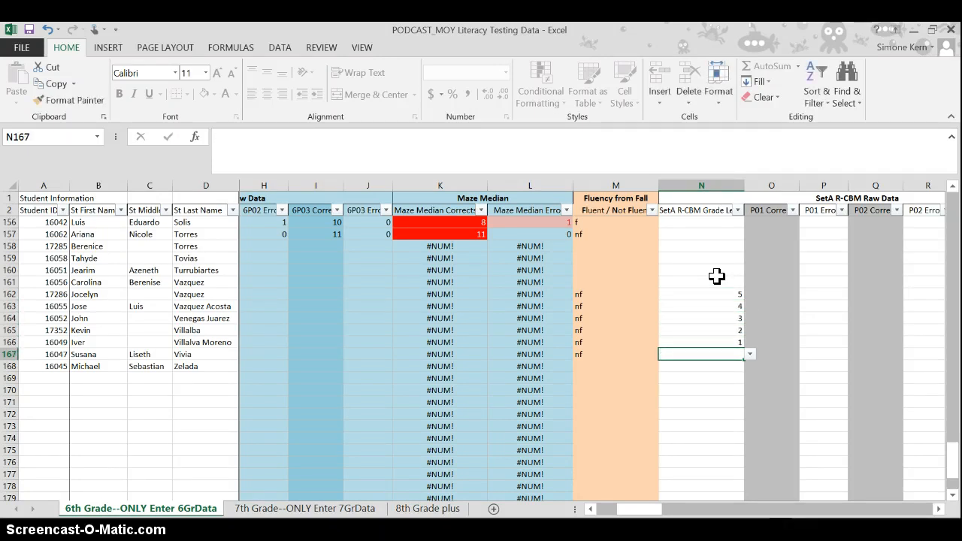
pyautogui.press('Up')
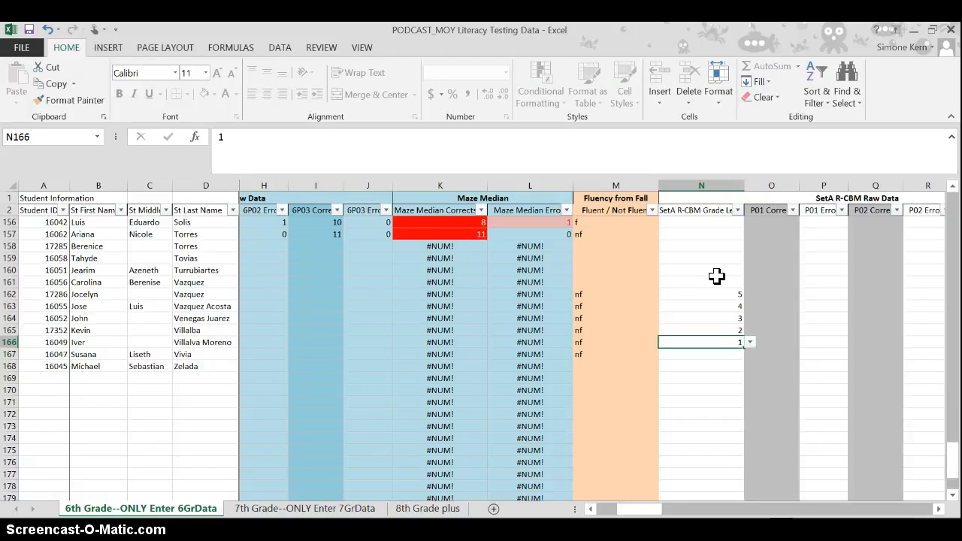
pyautogui.press('Down')
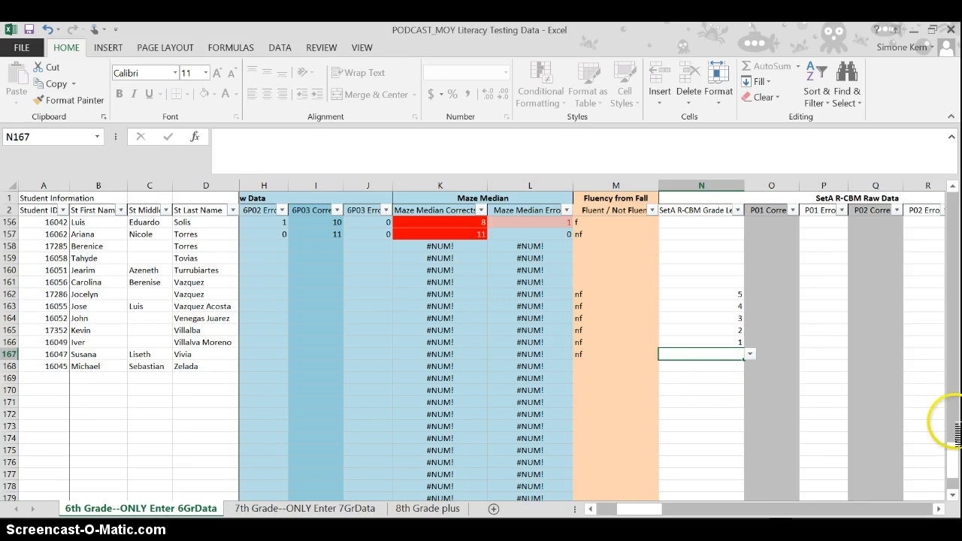
# - Review the SetA R-CBM grade level choices offered for cell N167 without picking one
pyautogui.moveTo(948, 454); pyautogui.dragTo(955, 462)
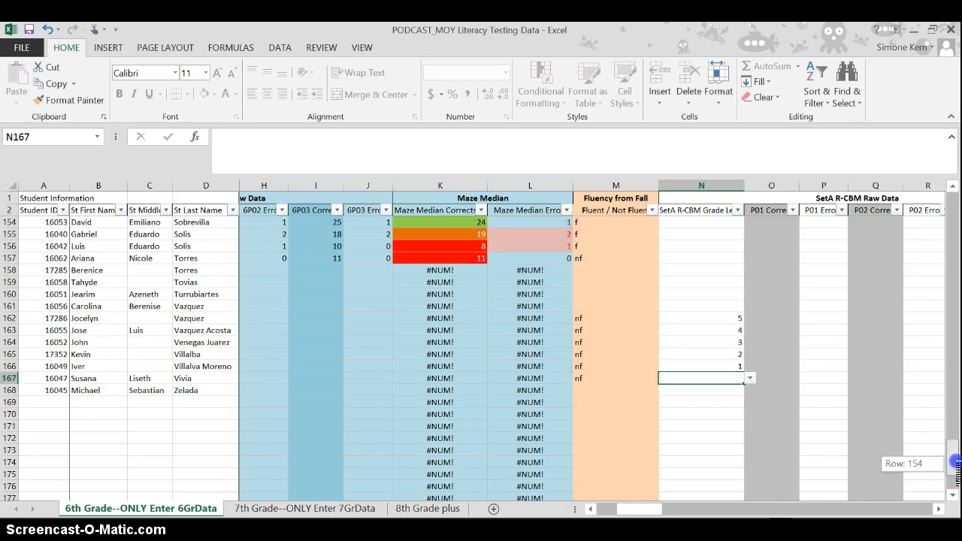
pyautogui.click(750, 378)
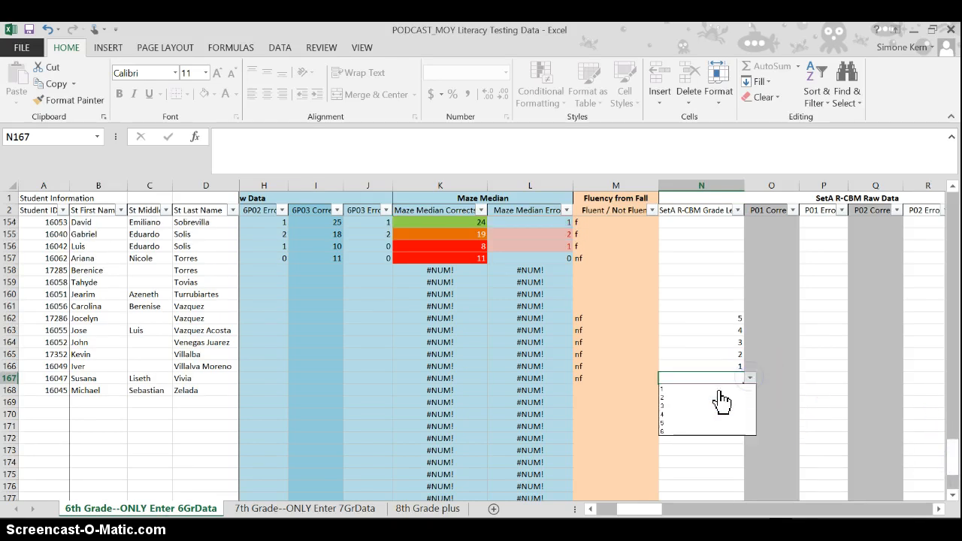
pyautogui.moveTo(719, 393)
pyautogui.mouseDown()
pyautogui.moveTo(693, 421)
pyautogui.moveTo(704, 440)
pyautogui.moveTo(709, 401)
pyautogui.mouseUp()
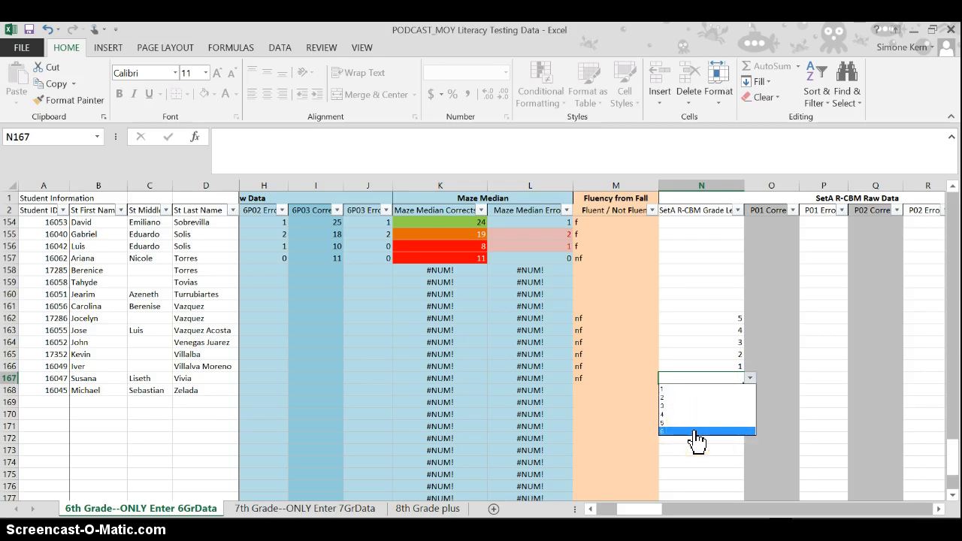
pyautogui.click(710, 374)
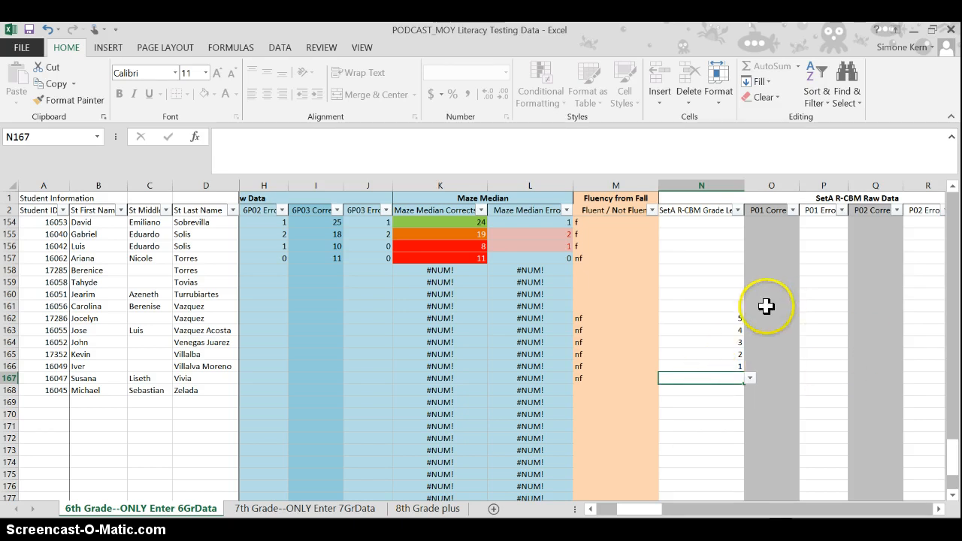
pyautogui.click(736, 318)
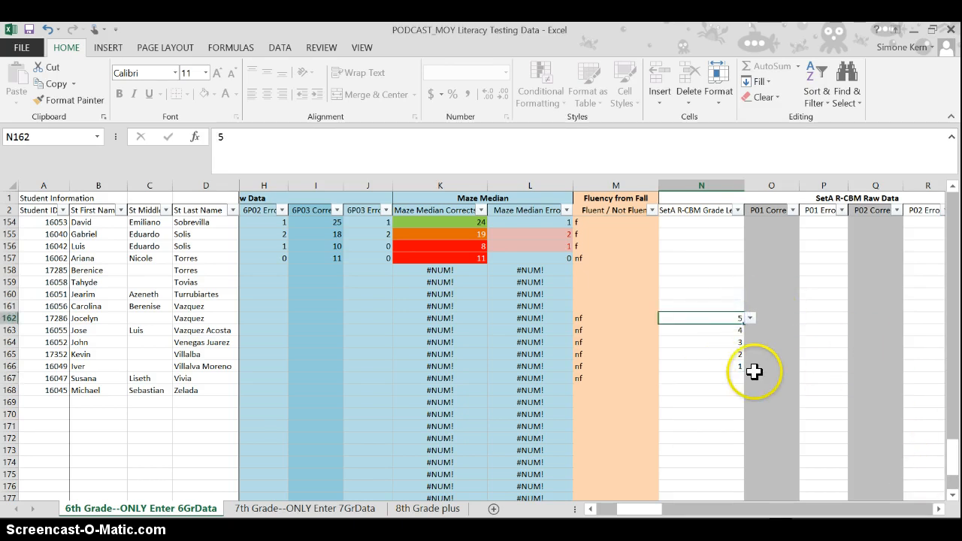
# - Enter 5 as the SetA R-CBM grade level for the not-fluent students in cells N157 and N167
pyautogui.moveTo(951, 472); pyautogui.dragTo(952, 464)
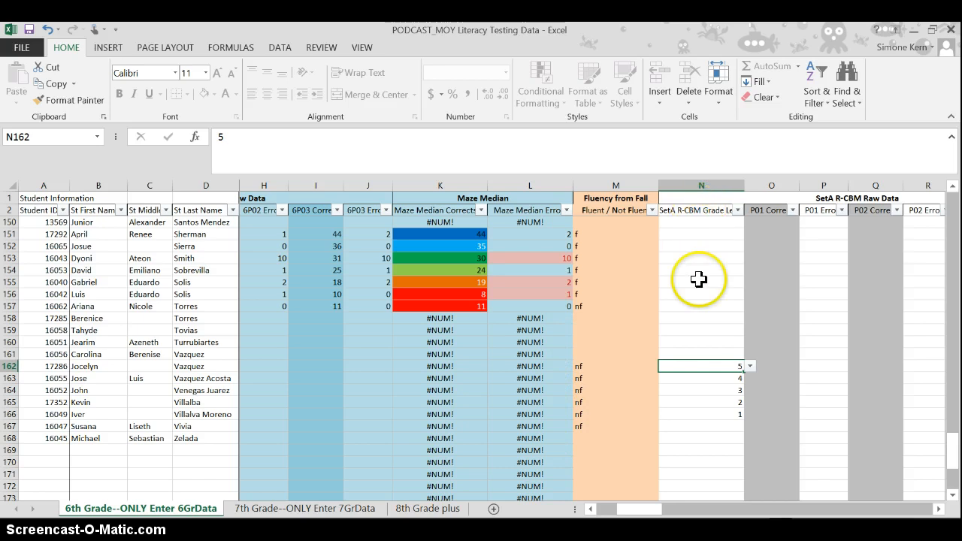
pyautogui.click(678, 307)
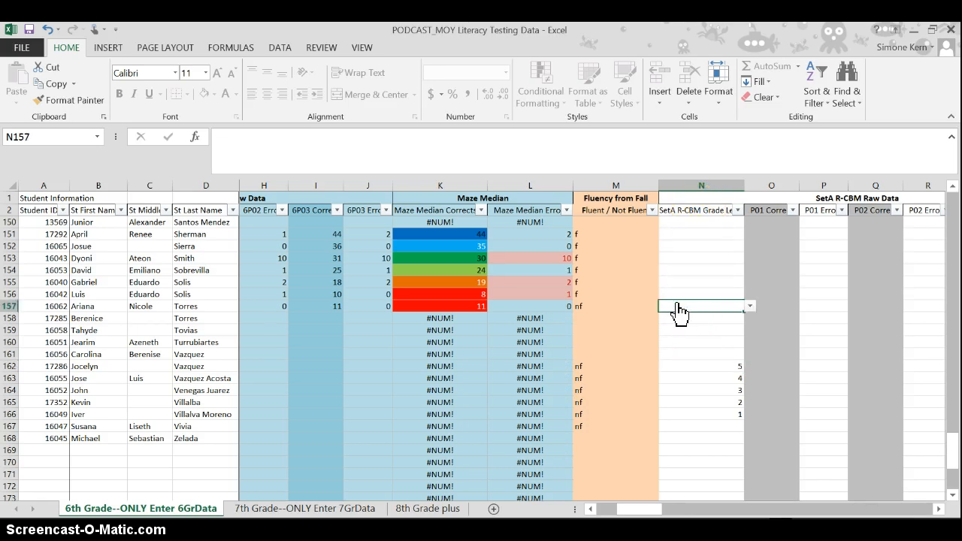
pyautogui.write('5')
pyautogui.click(721, 416)
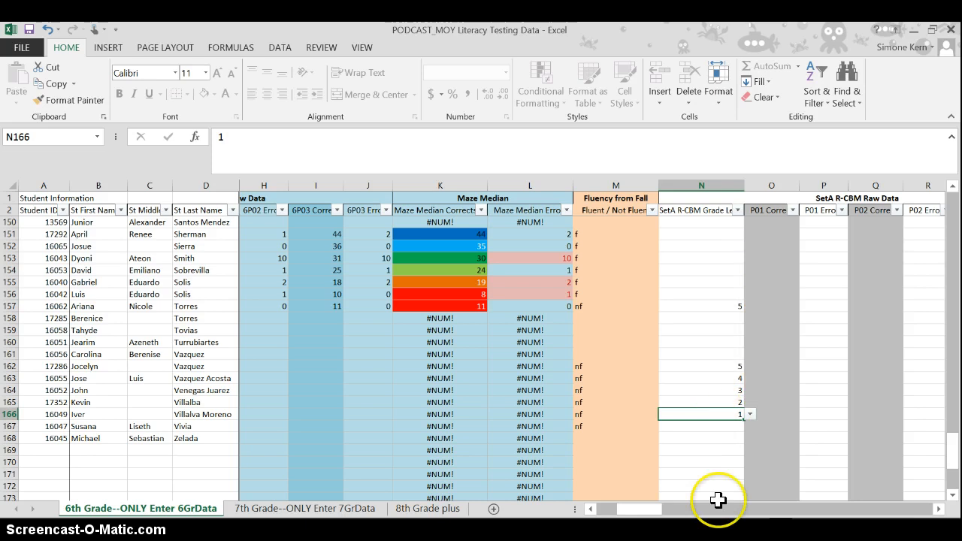
pyautogui.click(710, 427)
pyautogui.write('5')
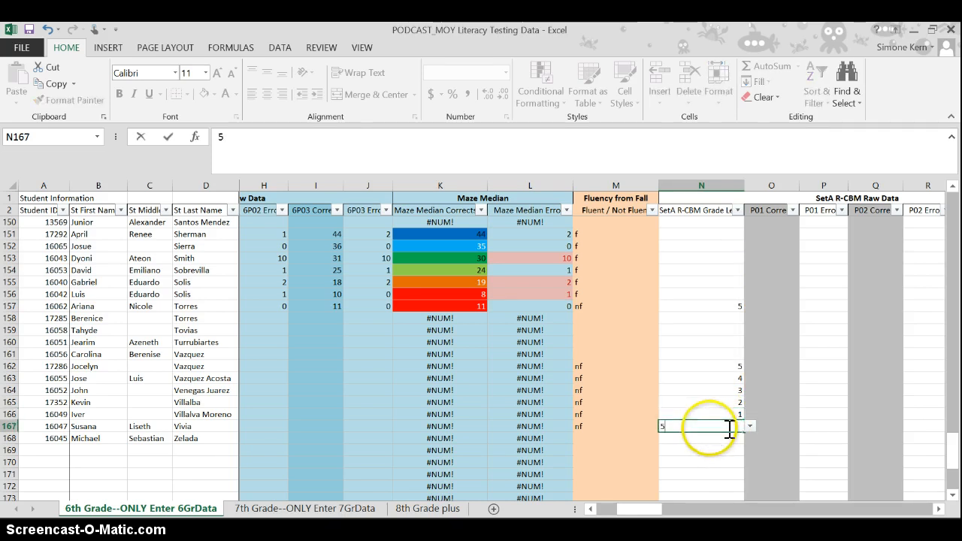
pyautogui.click(707, 366)
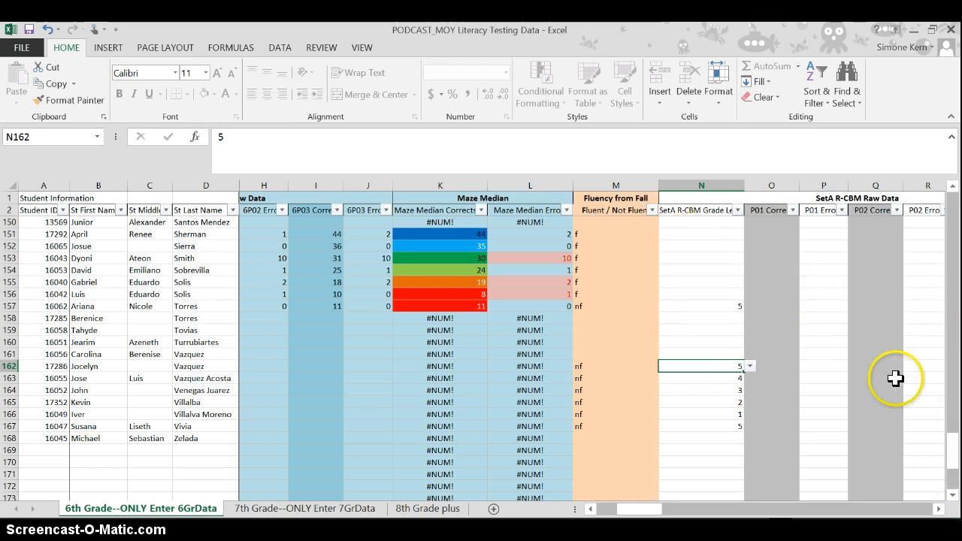
# - Review the Maze Raw Data entry columns, moving across the first student's row from 6P01 Corrects to 6P02 Errors
pyautogui.moveTo(648, 509)
pyautogui.mouseDown()
pyautogui.moveTo(661, 510)
pyautogui.moveTo(638, 509)
pyautogui.mouseUp()
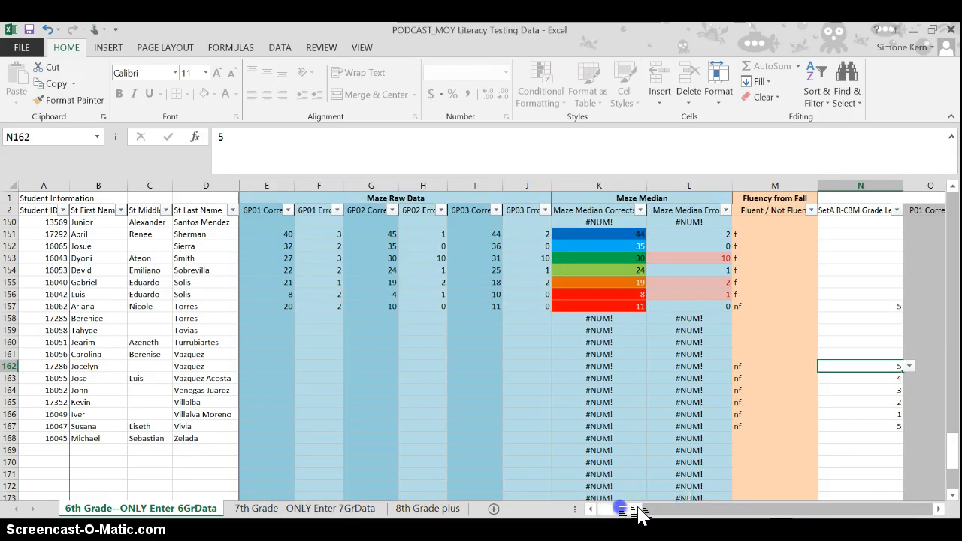
pyautogui.click(449, 390)
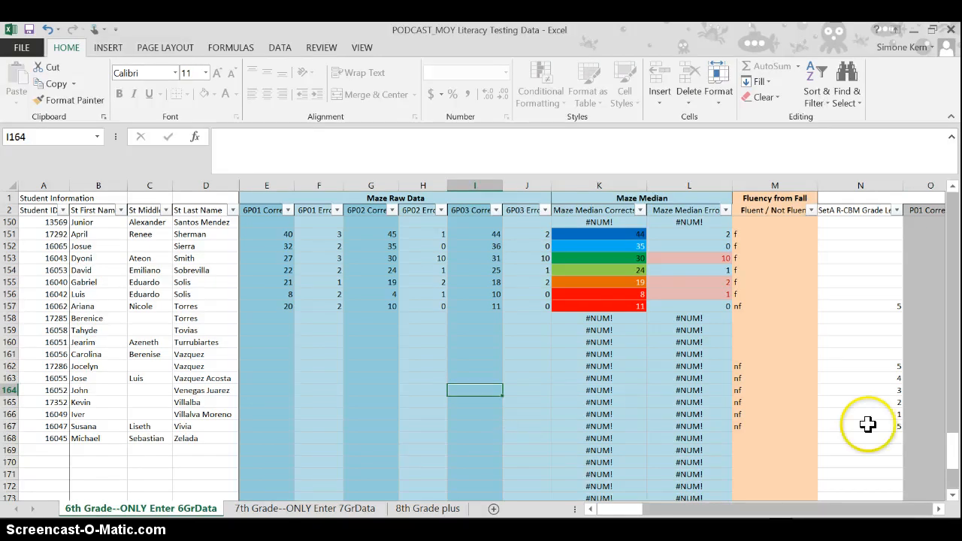
pyautogui.moveTo(953, 443); pyautogui.dragTo(937, 151)
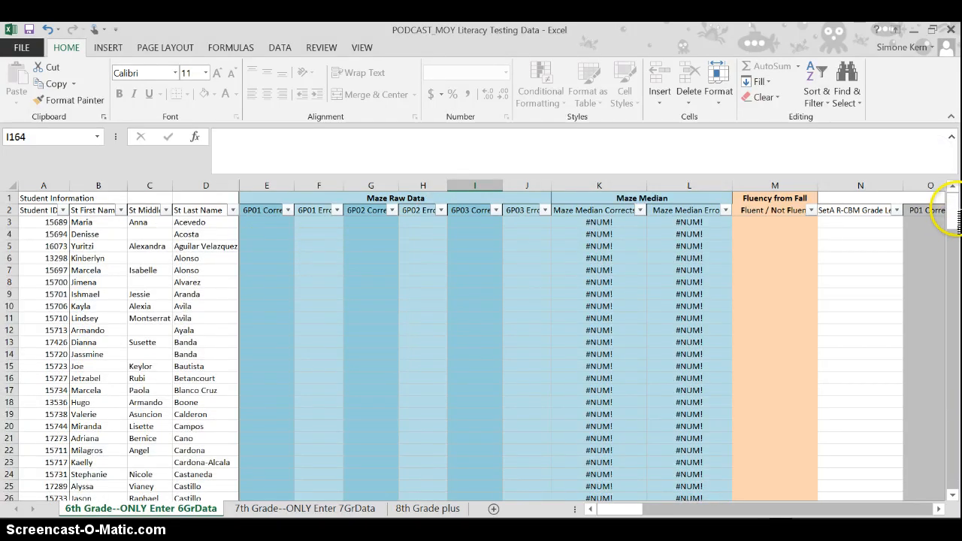
pyautogui.click(275, 221)
pyautogui.press('Tab')
pyautogui.press('Tab')
pyautogui.press('Tab')
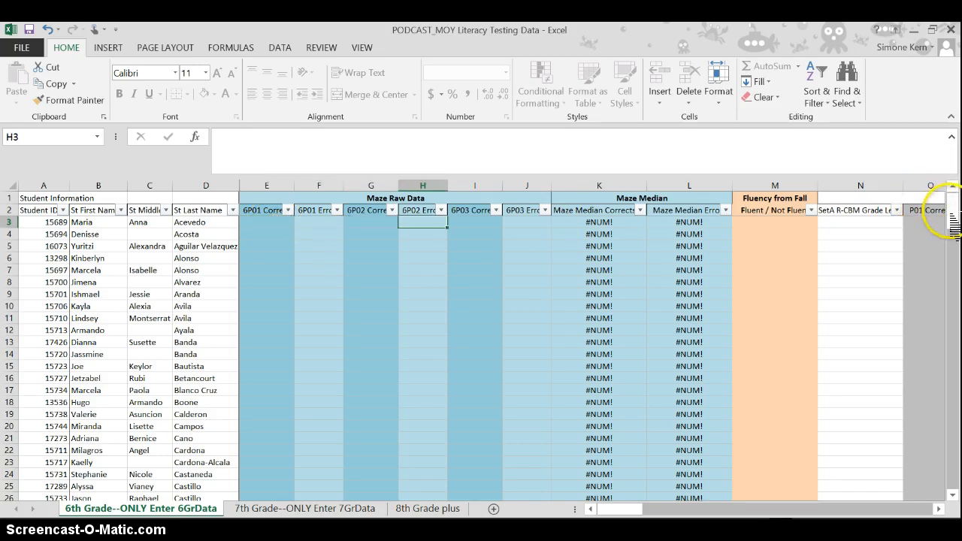
# - Examine the formulas in the Maze Median Corrects and Maze Median Errors columns at cells K10, L6 and K5
pyautogui.click(616, 312)
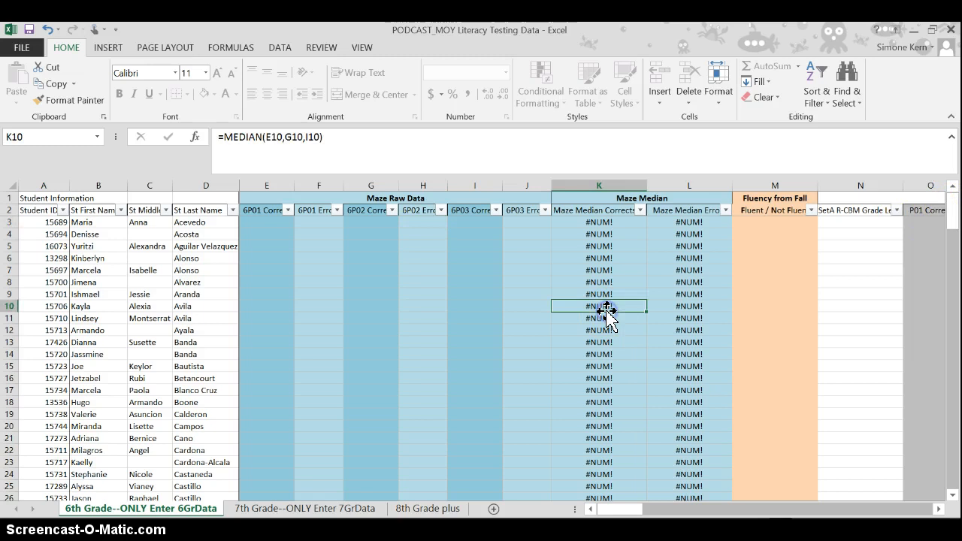
pyautogui.doubleClick(607, 313)
pyautogui.press('Return')
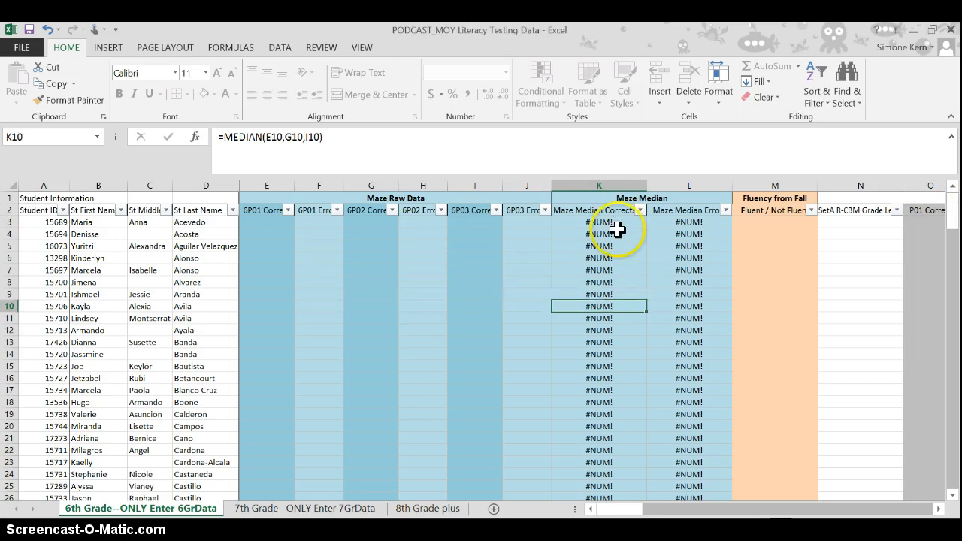
pyautogui.click(693, 258)
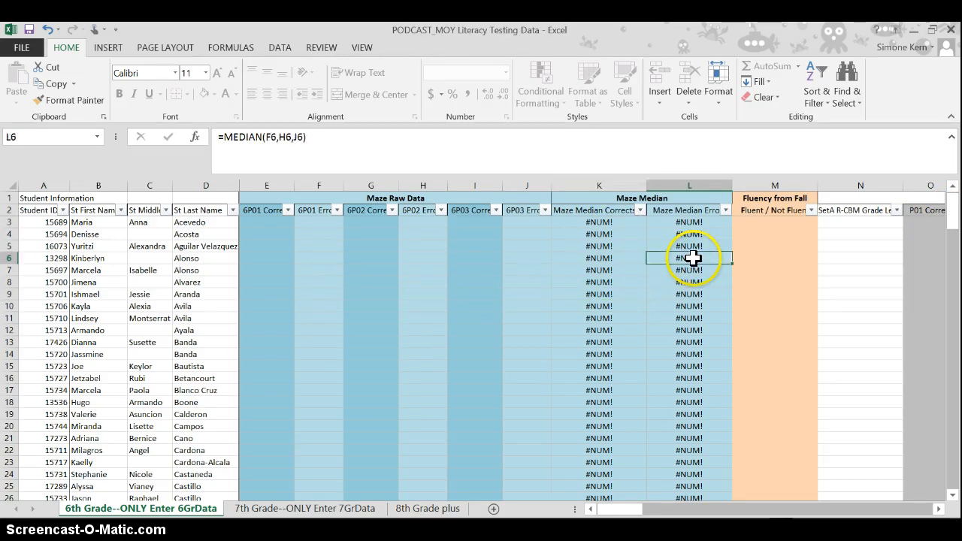
pyautogui.click(617, 243)
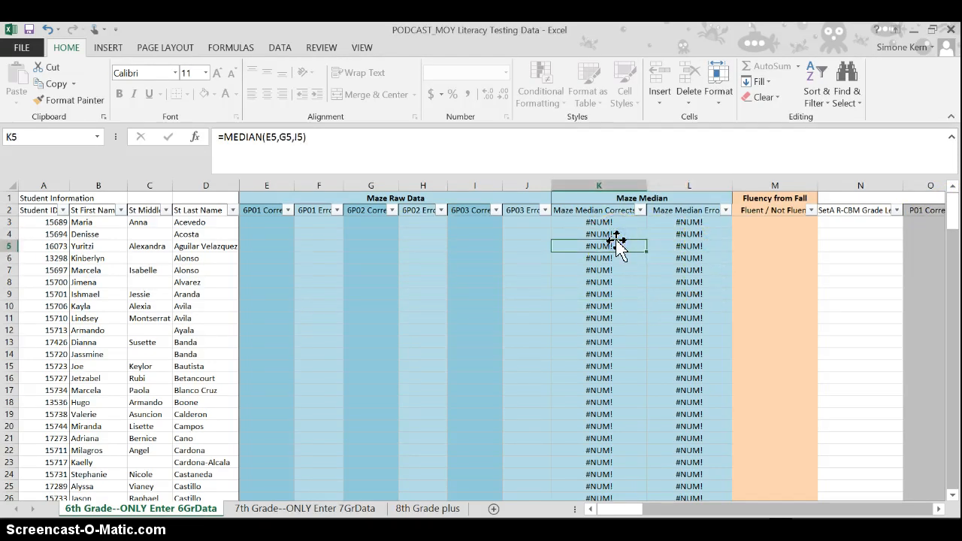
pyautogui.doubleClick(616, 243)
pyautogui.press('Return')
# - Examine the sample Maze error scores in the 6P02 and 6P03 Errors columns, starting at row 152
pyautogui.moveTo(952, 211); pyautogui.dragTo(954, 434)
pyautogui.click(423, 401)
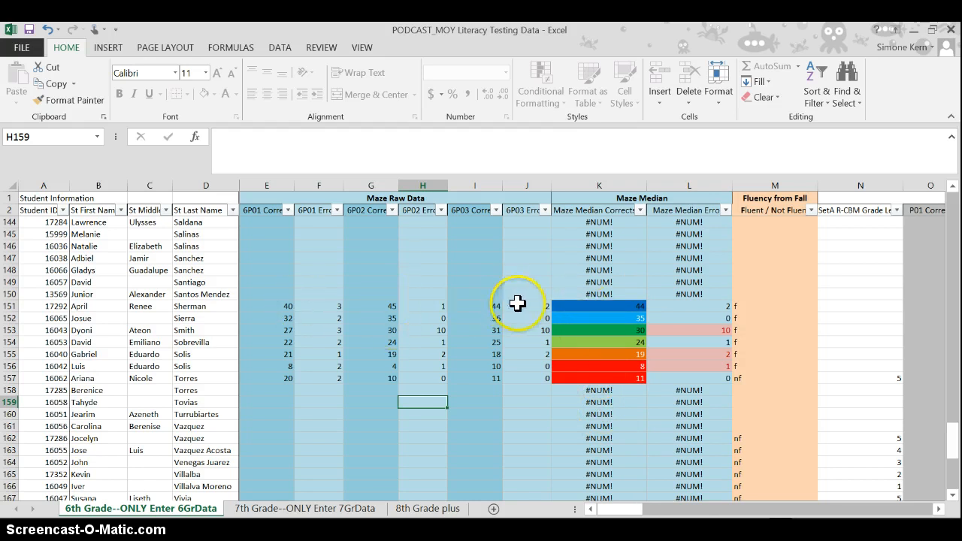
pyautogui.click(423, 318)
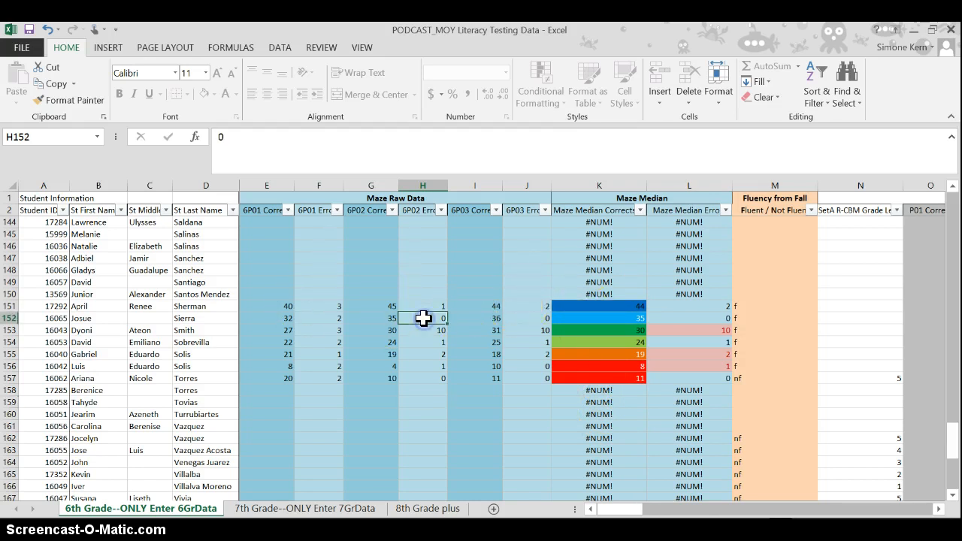
pyautogui.press('Right')
pyautogui.press('Right')
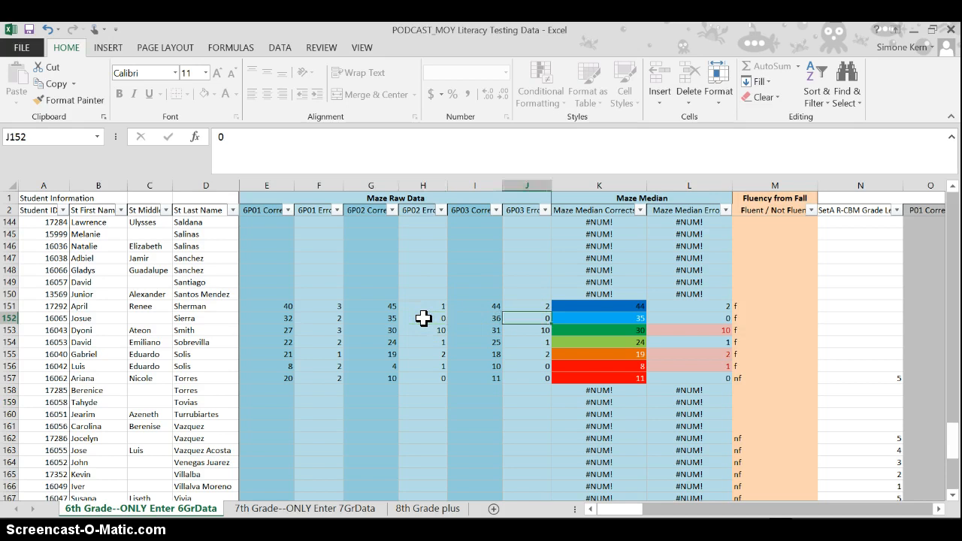
pyautogui.press('Down')
pyautogui.press('Down')
pyautogui.press('Down')
pyautogui.press('Down')
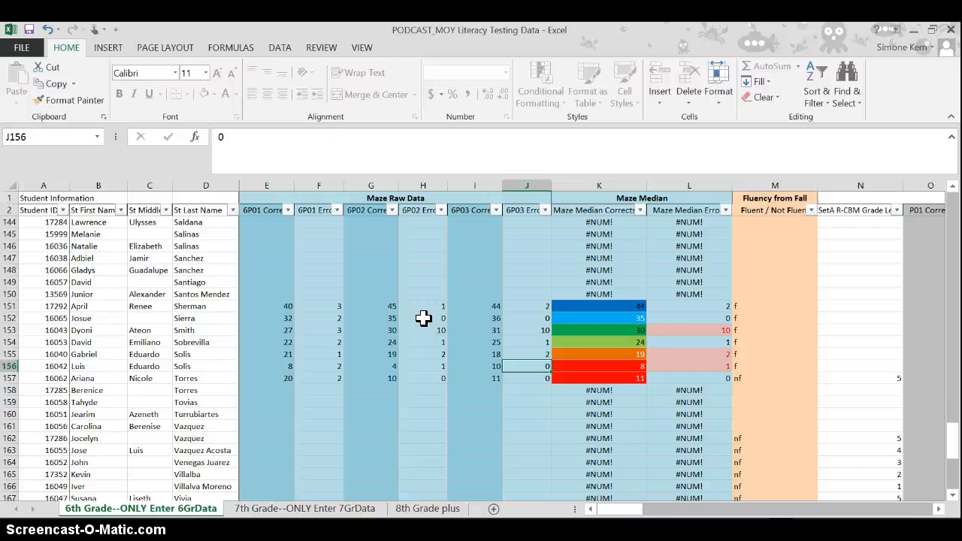
# - Clear the 6P02 Errors score in cell H157 and enter 0 there again
pyautogui.press('Down')
pyautogui.press('Left')
pyautogui.press('Left')
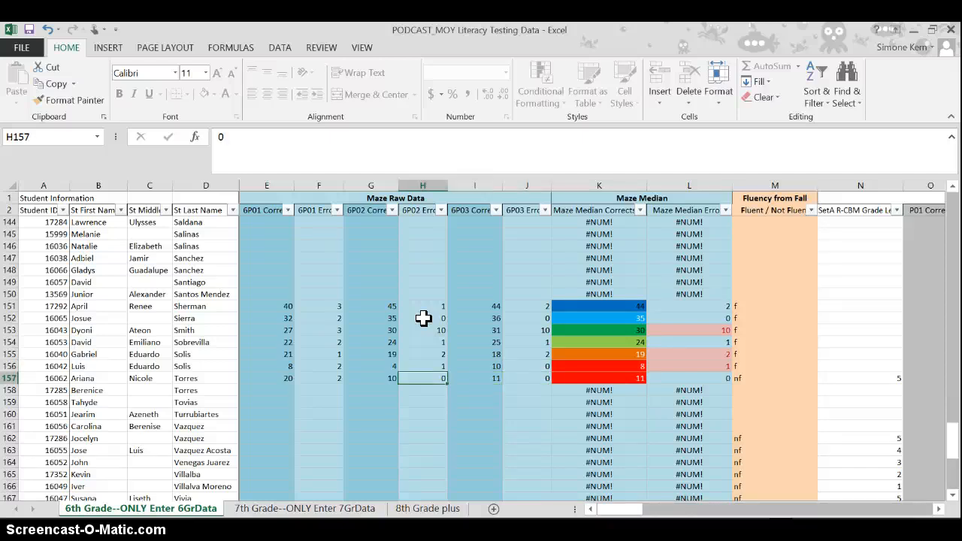
pyautogui.press('Delete')
pyautogui.press('Right')
pyautogui.press('Down')
pyautogui.press('Left')
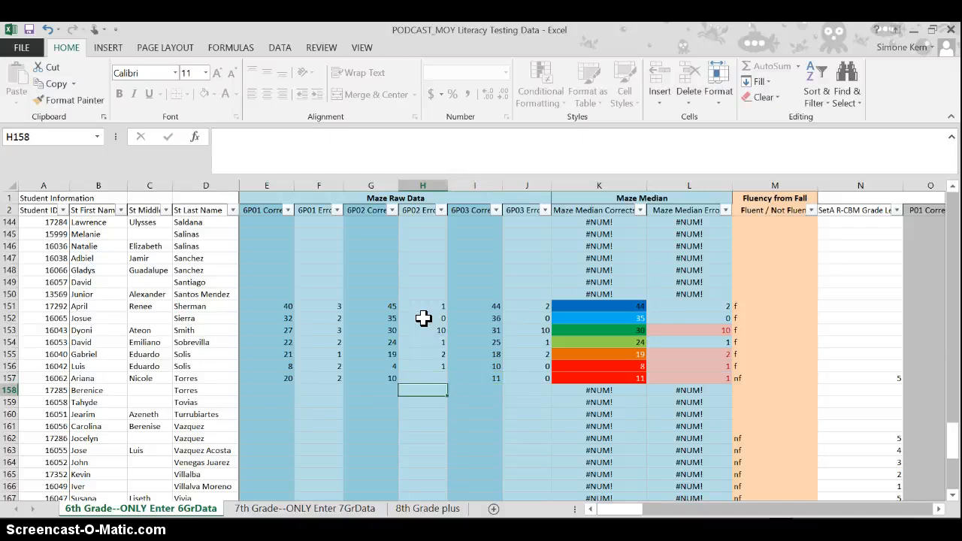
pyautogui.press('Up')
pyautogui.write('0')
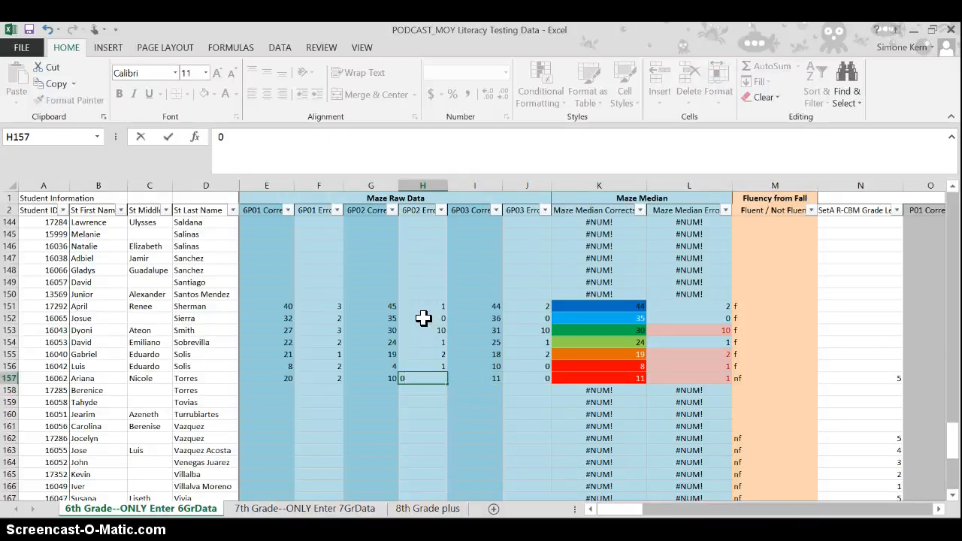
pyautogui.press('Return')
pyautogui.press('Up')
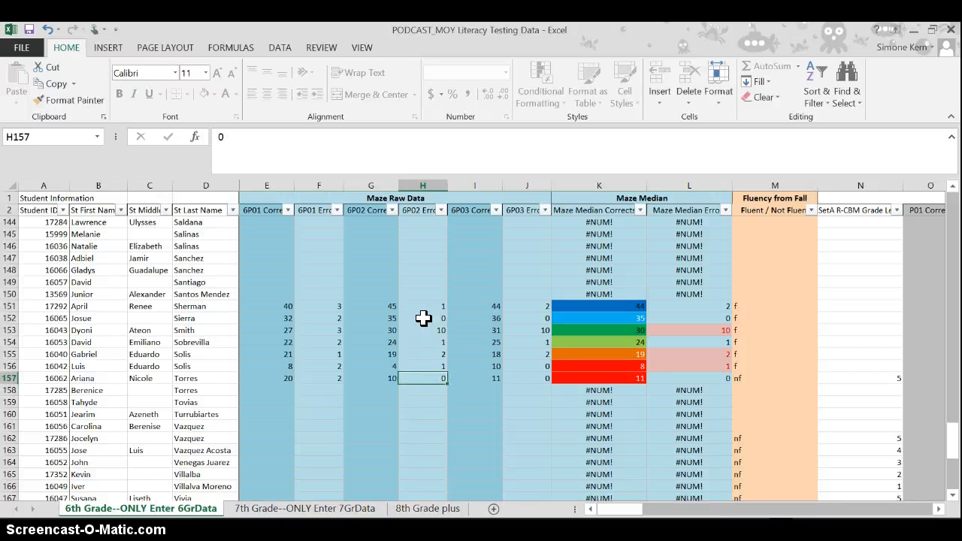
# - Examine the sample Maze raw scores from row 156 up to row 151, across the corrects and errors columns
pyautogui.press('Up')
pyautogui.press('Left')
pyautogui.press('Left')
pyautogui.press('Left')
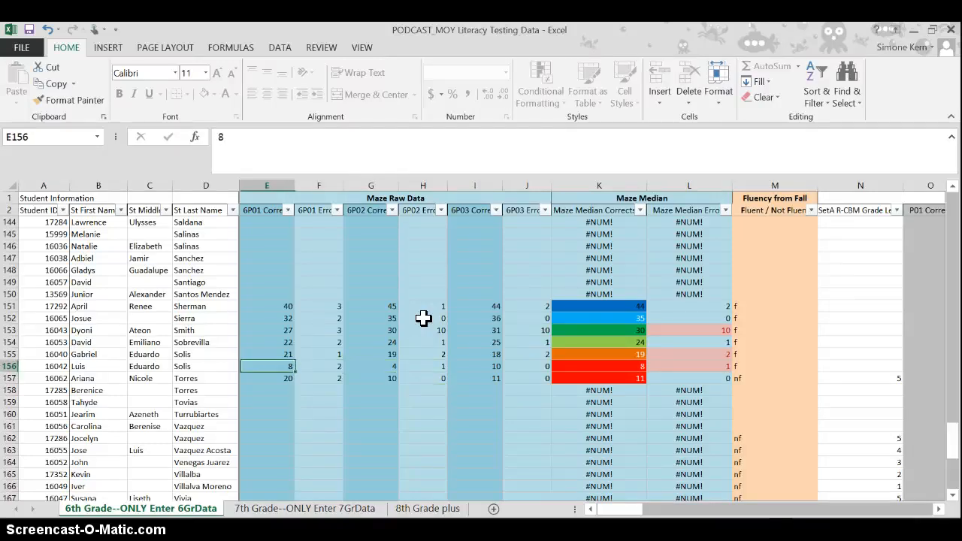
pyautogui.press('Right')
pyautogui.press('Up')
pyautogui.press('Up')
pyautogui.press('Up')
pyautogui.press('Right')
pyautogui.press('Right')
pyautogui.press('Right')
pyautogui.press('Right')
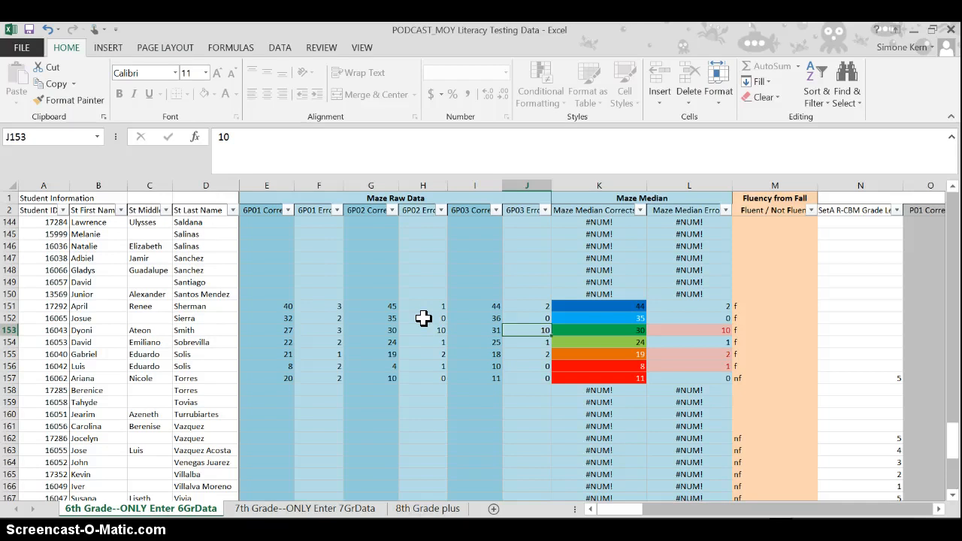
pyautogui.press('Up')
pyautogui.press('Up')
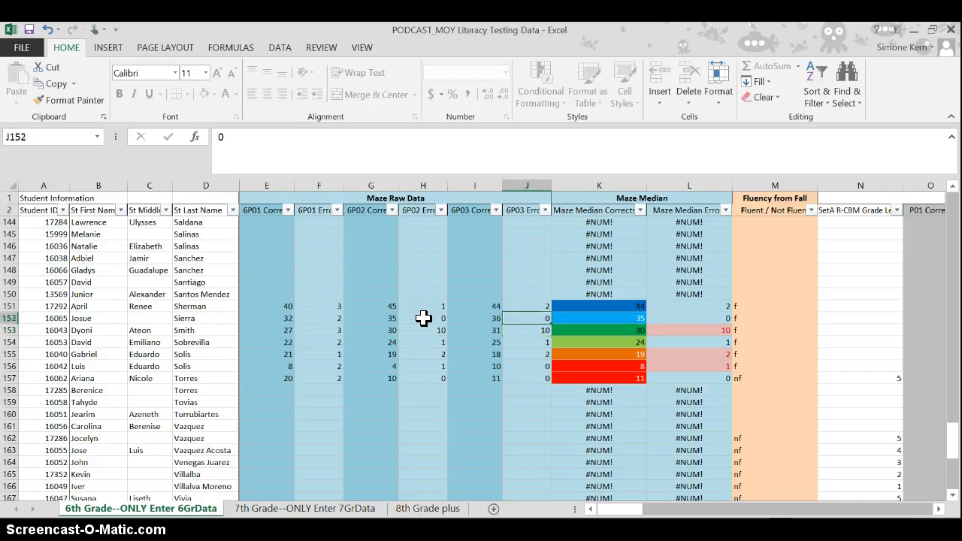
# - Examine the color-coded Maze Median Corrects values and their MEDIAN formulas in cells K151 through K156
pyautogui.press('Right')
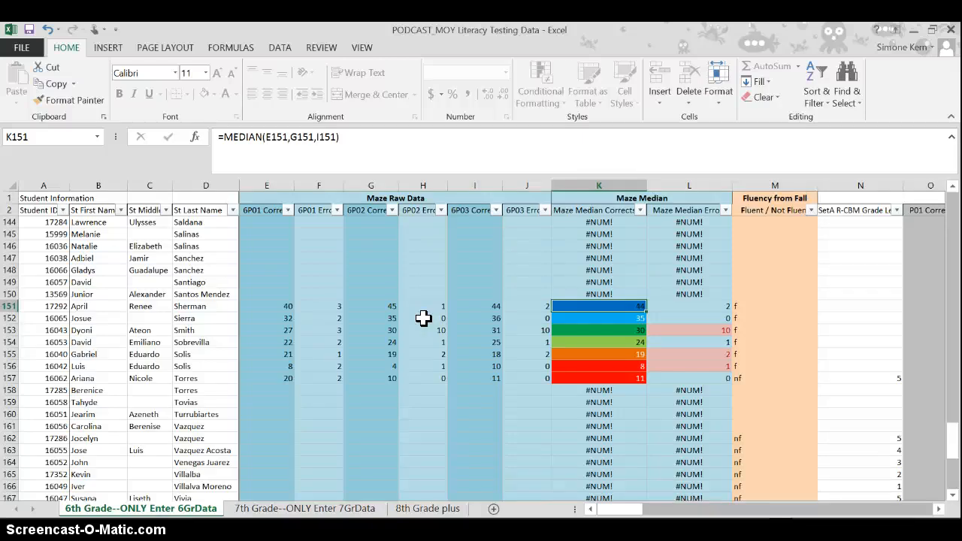
pyautogui.press('Down')
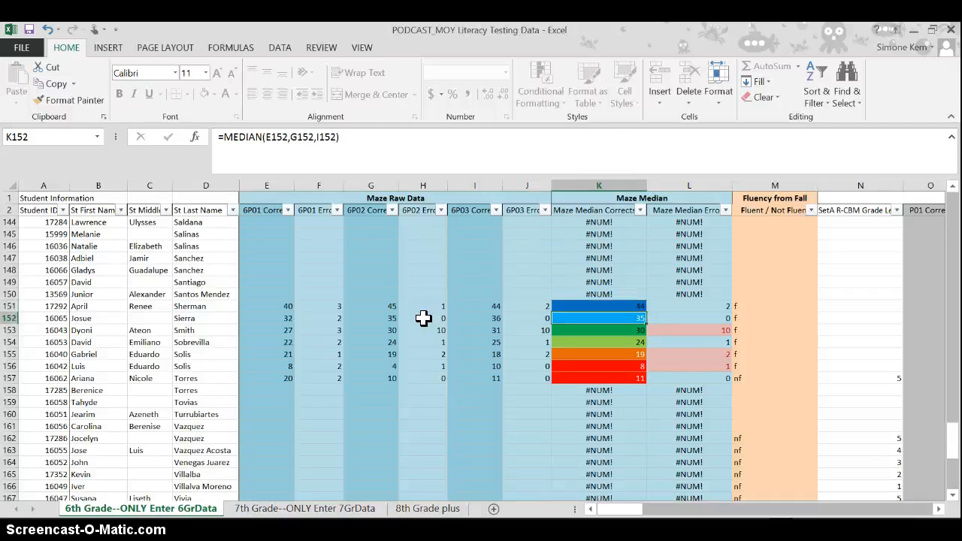
pyautogui.press('Down')
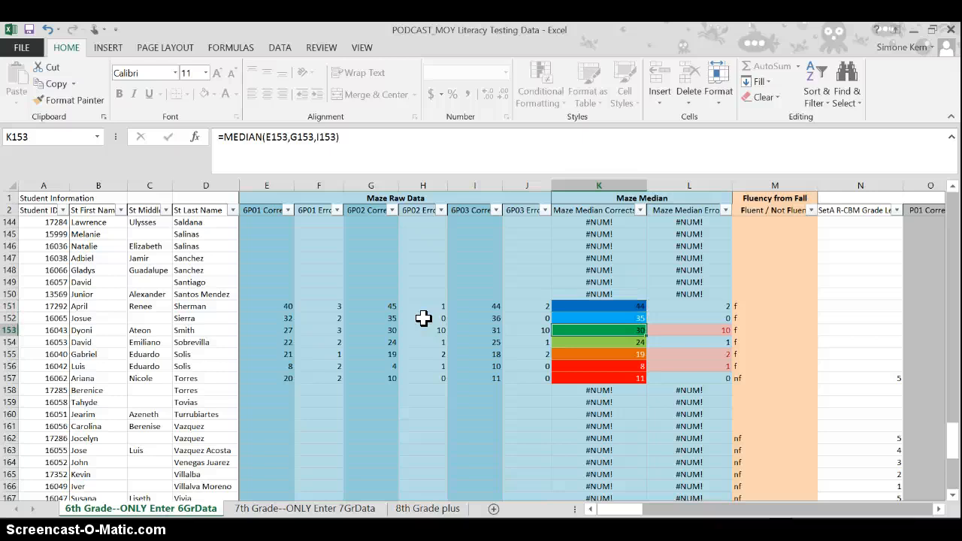
pyautogui.press('Down')
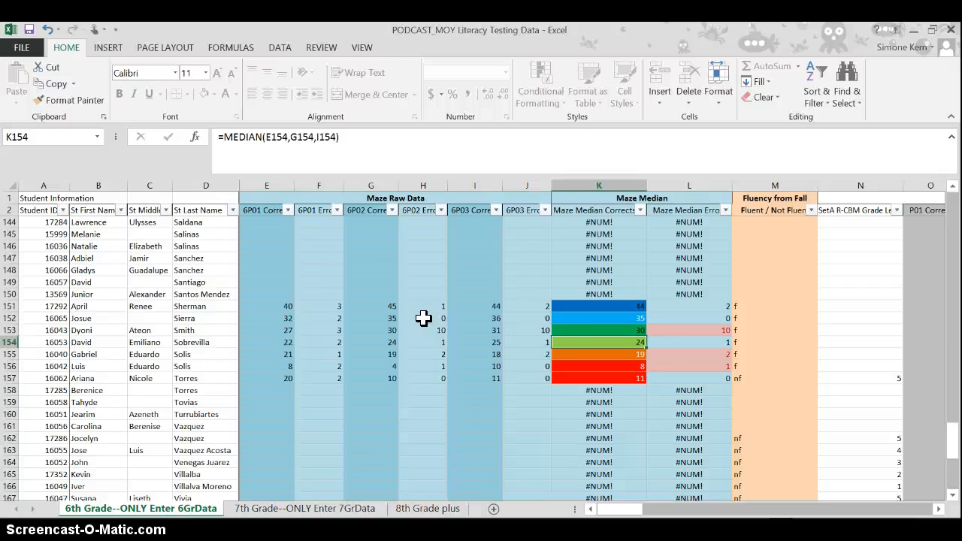
pyautogui.press('Up')
pyautogui.press('Up')
pyautogui.press('Up')
pyautogui.press('Down')
pyautogui.press('Down')
pyautogui.press('Down')
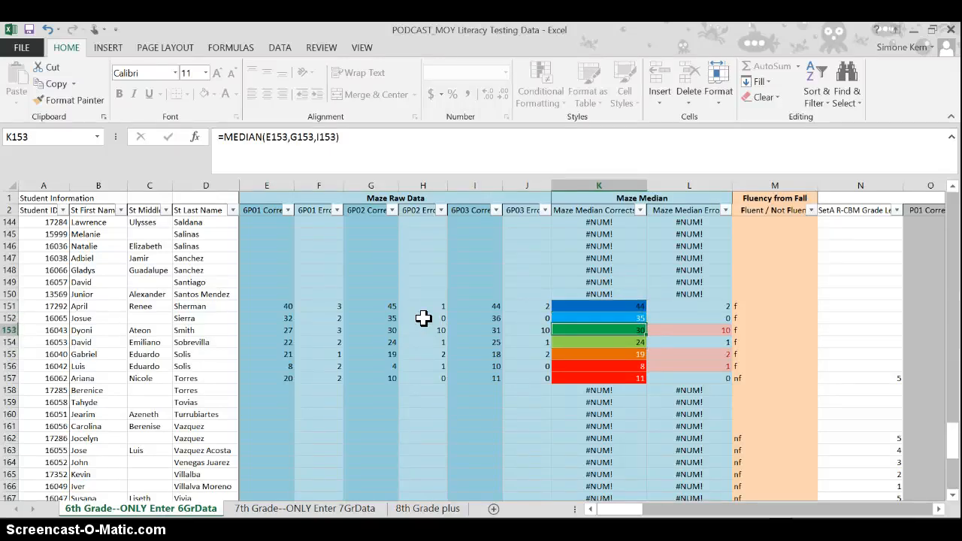
pyautogui.press('Down')
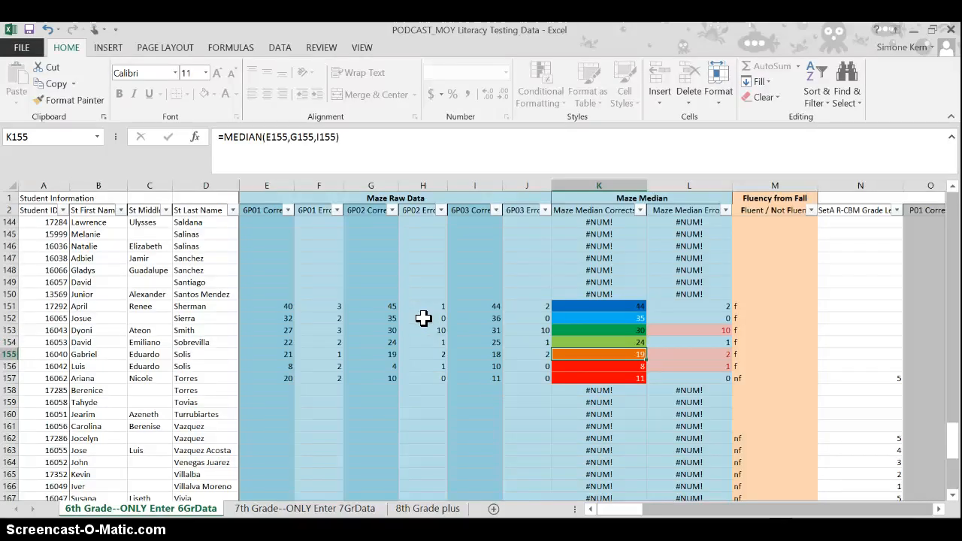
pyautogui.press('Down')
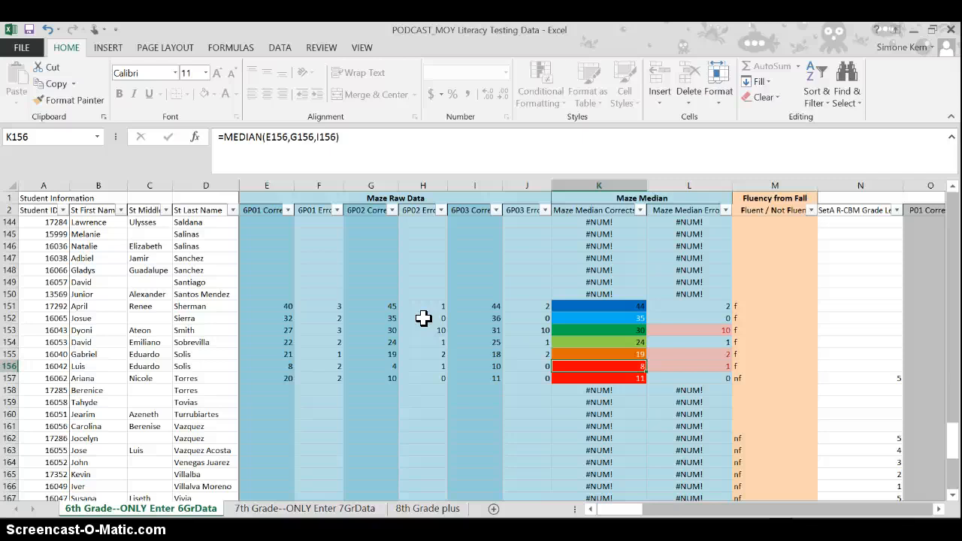
# - Examine the Fluent / Not Fluent entries for the sample students in cells M151 through M156
pyautogui.press('Up')
pyautogui.press('Right')
pyautogui.press('Right')
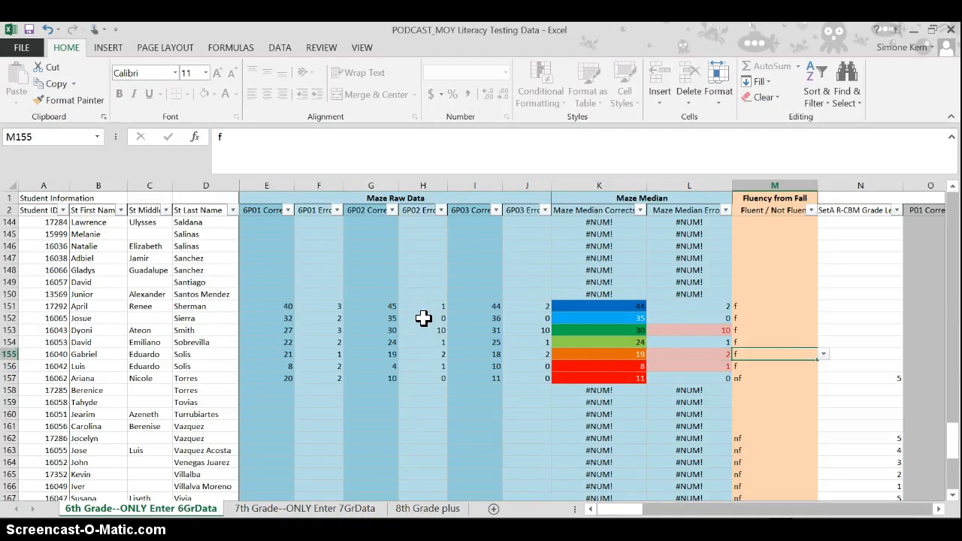
pyautogui.press('Down')
pyautogui.press('Up')
pyautogui.press('Up')
pyautogui.press('Up')
pyautogui.press('Up')
pyautogui.press('Up')
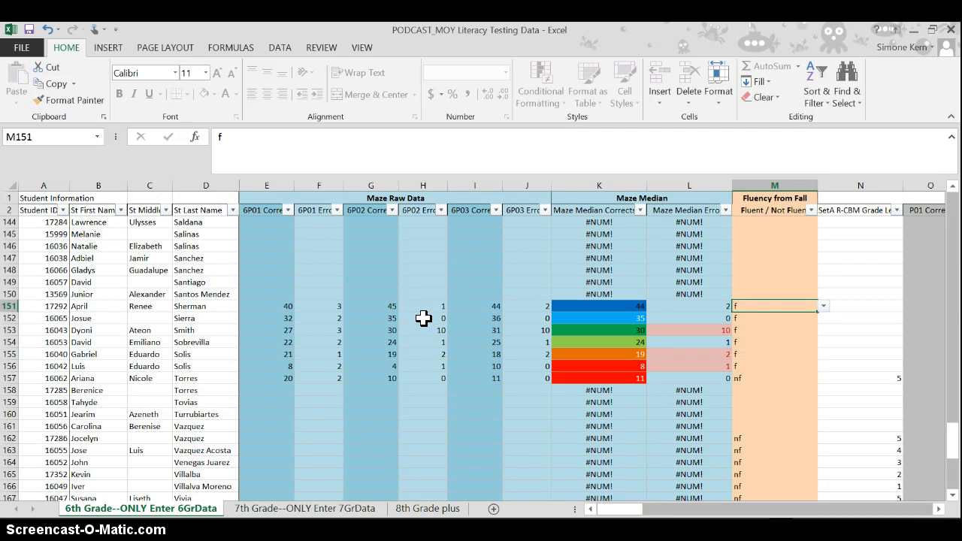
pyautogui.press('Down')
pyautogui.press('Down')
pyautogui.press('Down')
pyautogui.press('Down')
pyautogui.press('Down')
pyautogui.press('Up')
pyautogui.press('Up')
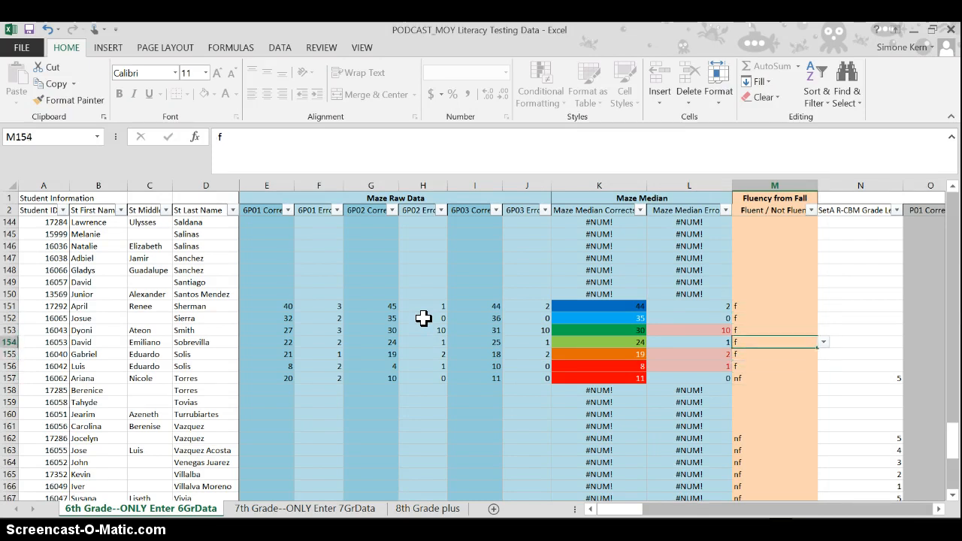
pyautogui.press('Up')
pyautogui.press('Up')
pyautogui.press('Up')
# - Examine the Maze Median Errors values and their highlighting around row 153, from L152 to L155
pyautogui.press('Left')
pyautogui.press('Left')
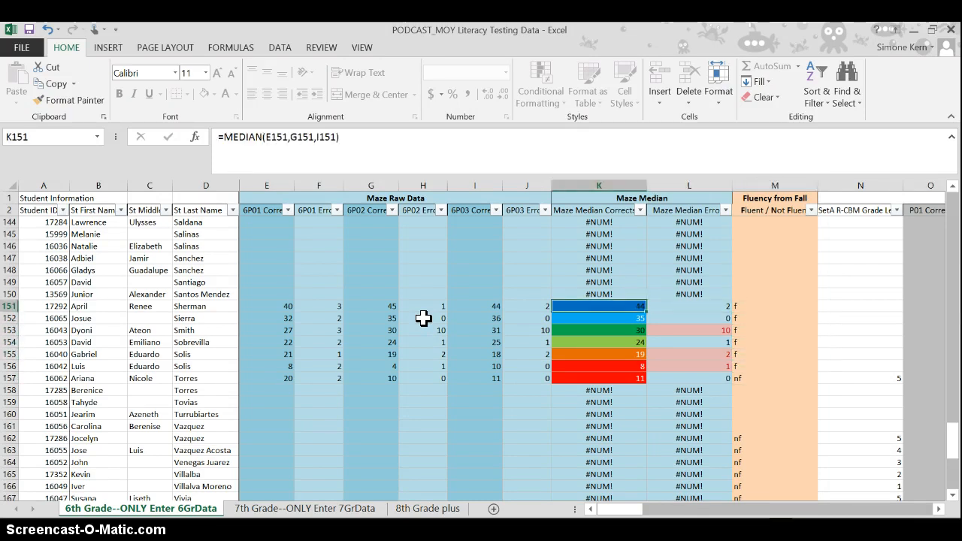
pyautogui.press('Down')
pyautogui.press('Down')
pyautogui.press('Right')
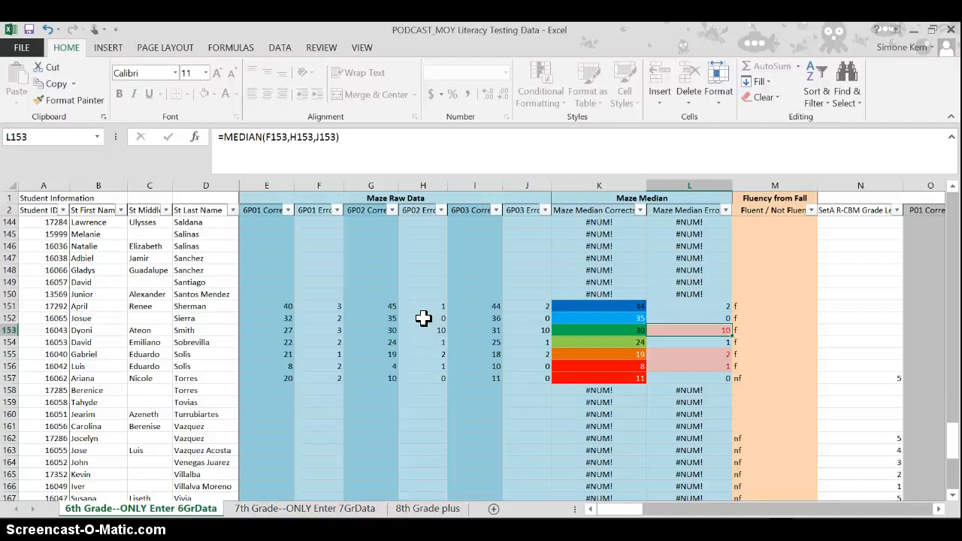
pyautogui.press('Up')
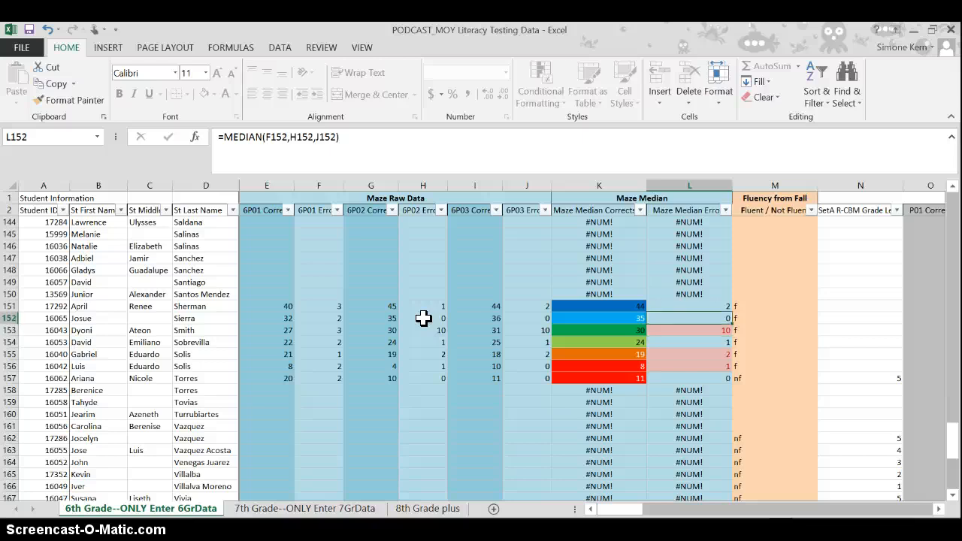
pyautogui.press('Down')
pyautogui.press('Down')
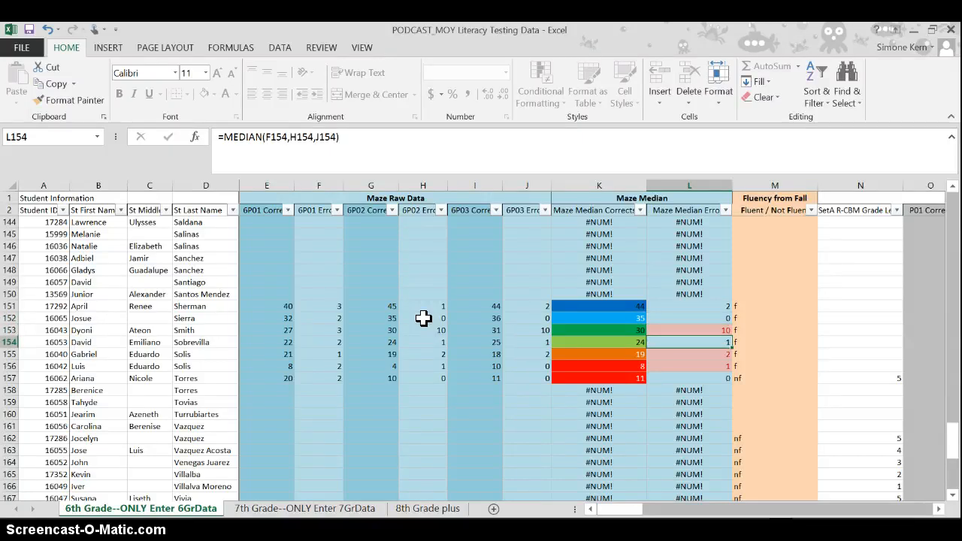
pyautogui.press('Down')
pyautogui.press('Up')
pyautogui.press('Up')
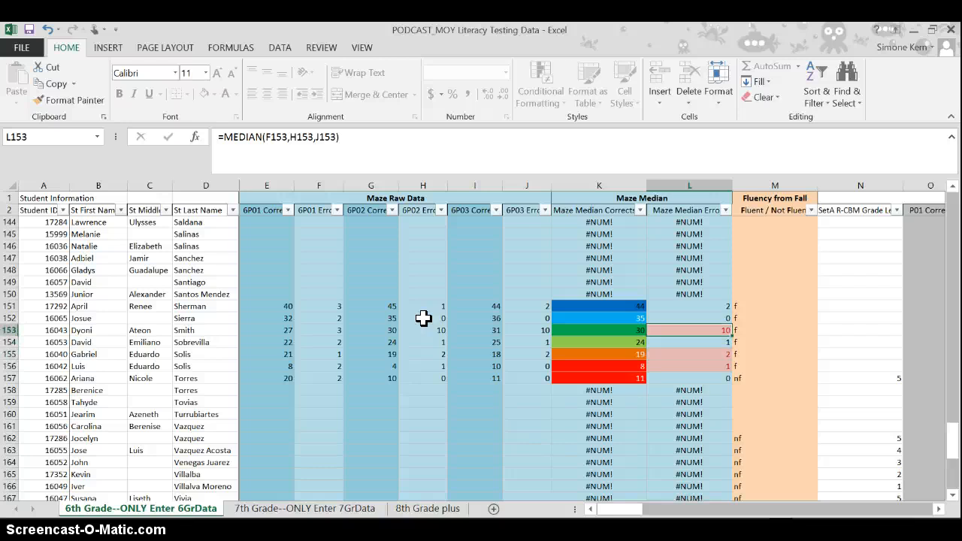
# - Compare the 6P03 Errors score in J153 with the median in L153, and examine the highlighted median errors in L155:L156
pyautogui.press('Left')
pyautogui.press('Left')
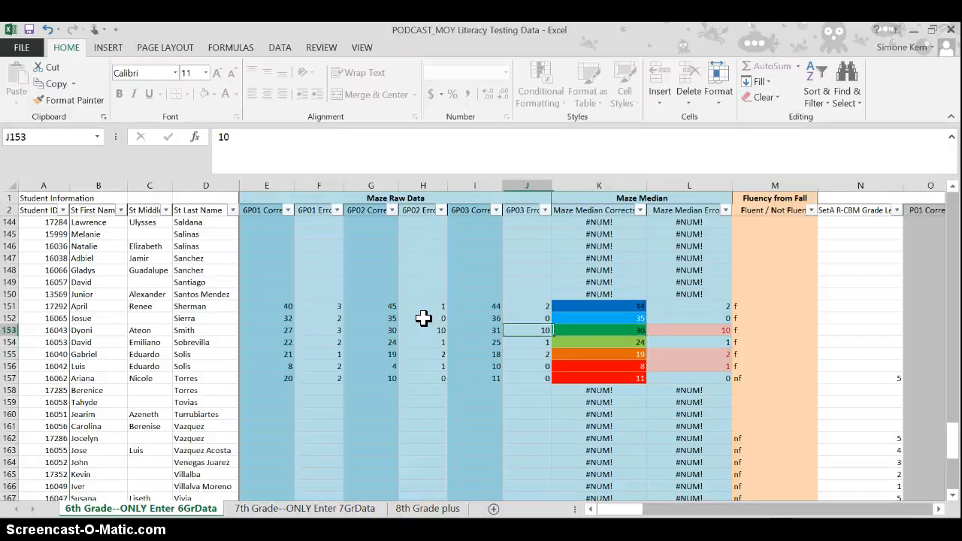
pyautogui.press('Right')
pyautogui.press('Right')
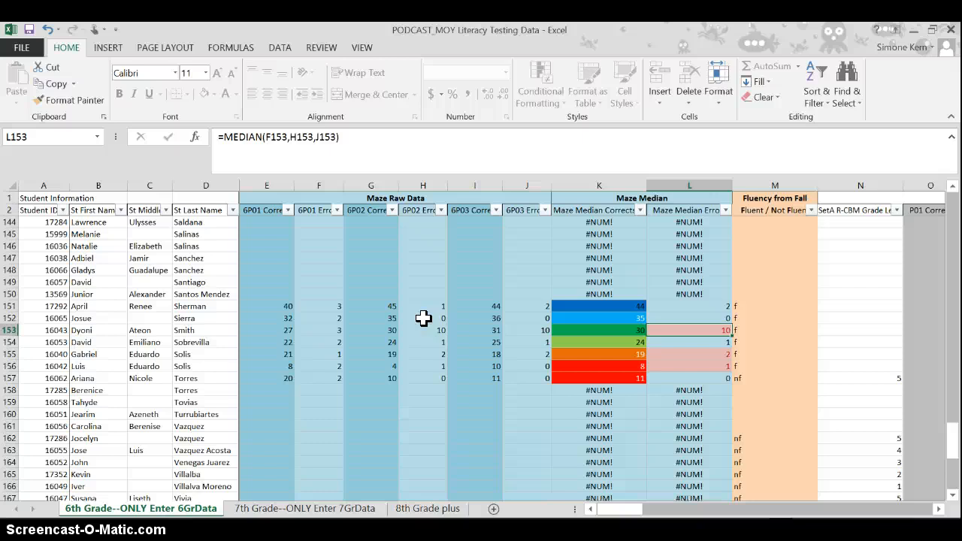
pyautogui.press('Left')
pyautogui.press('Left')
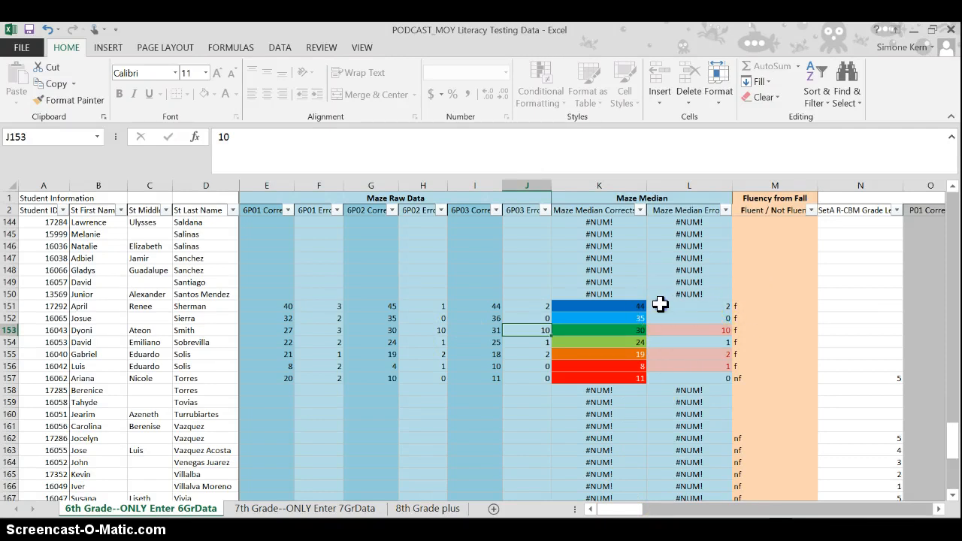
pyautogui.moveTo(661, 302); pyautogui.dragTo(675, 366)
pyautogui.click(675, 356)
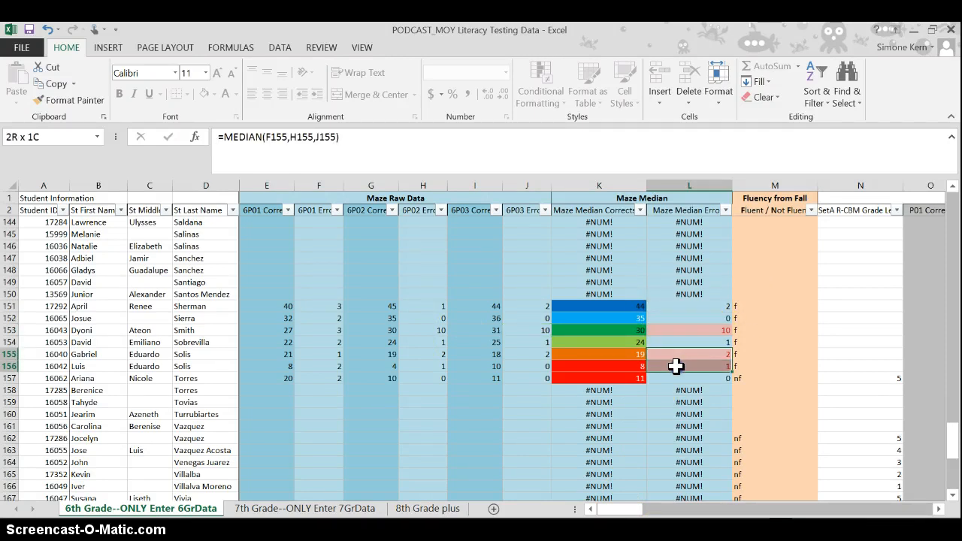
pyautogui.click(679, 339)
# - Examine the Suggested Tier placement values and formulas in BA151:BA156 and the FINAL Tier Placement cell in row 153
pyautogui.moveTo(623, 509); pyautogui.dragTo(926, 517)
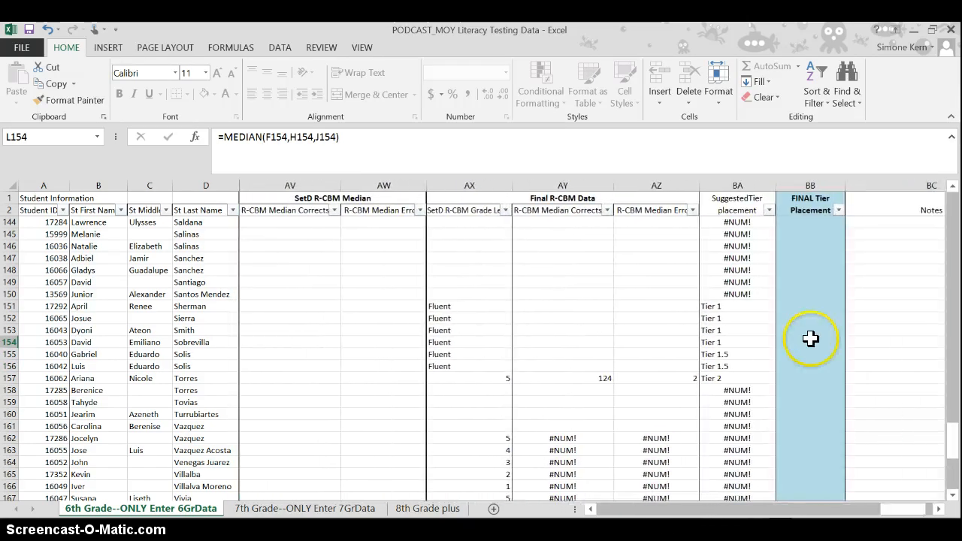
pyautogui.moveTo(733, 306); pyautogui.dragTo(748, 366)
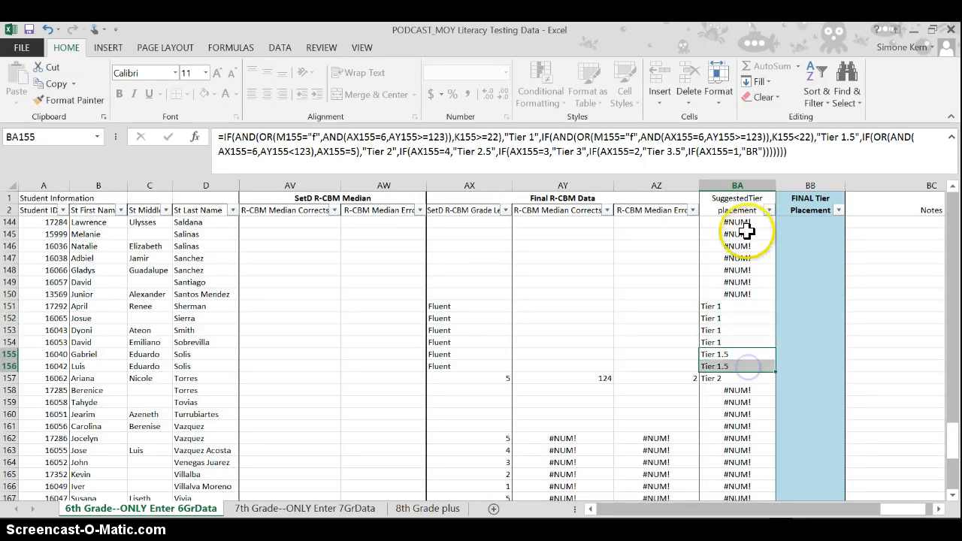
pyautogui.click(735, 306)
pyautogui.click(737, 329)
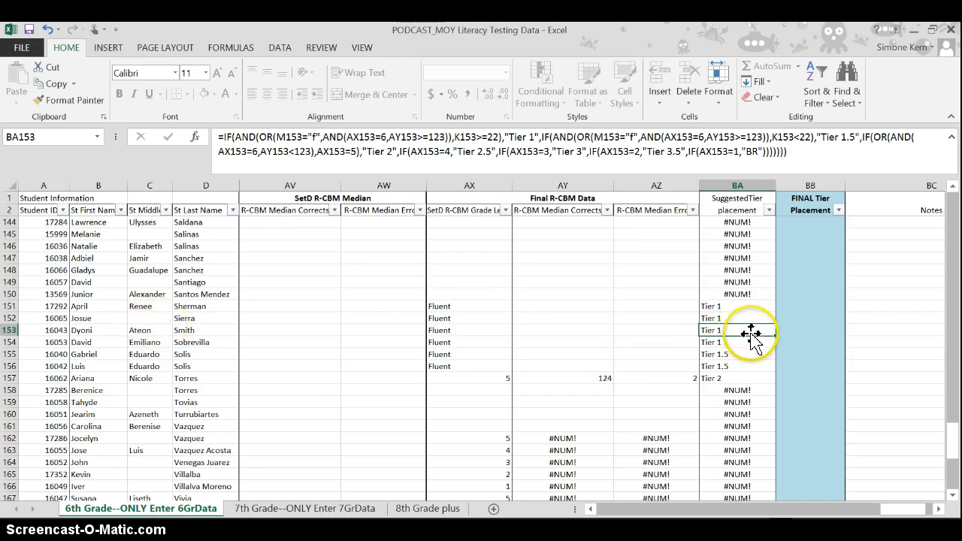
pyautogui.click(714, 319)
pyautogui.click(714, 330)
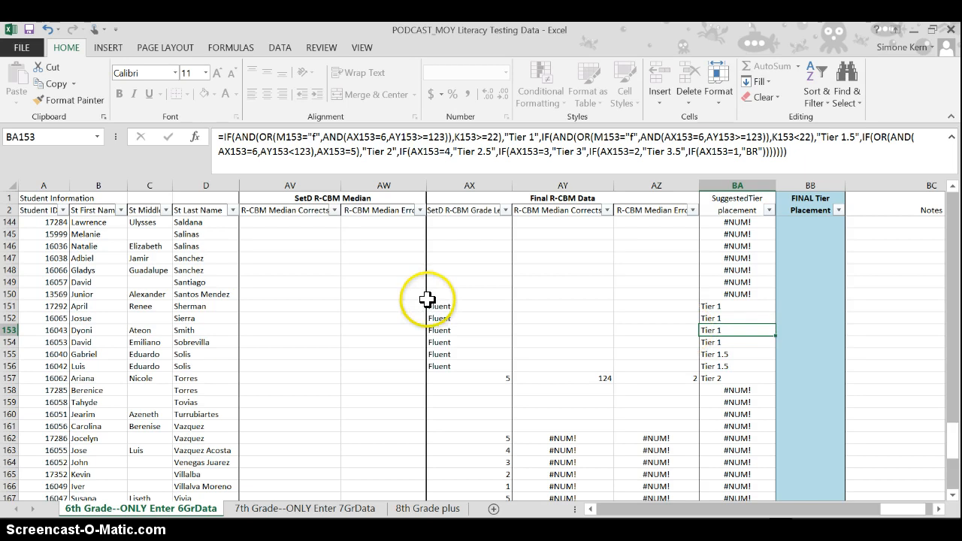
pyautogui.click(799, 331)
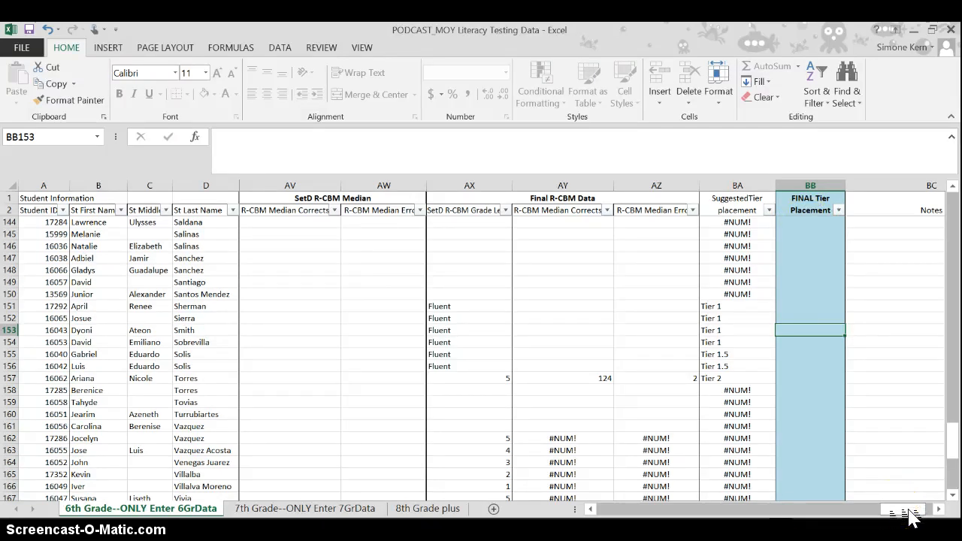
# - Clear the Fluent / Not Fluent entry in cell M151
pyautogui.moveTo(908, 511); pyautogui.dragTo(612, 508)
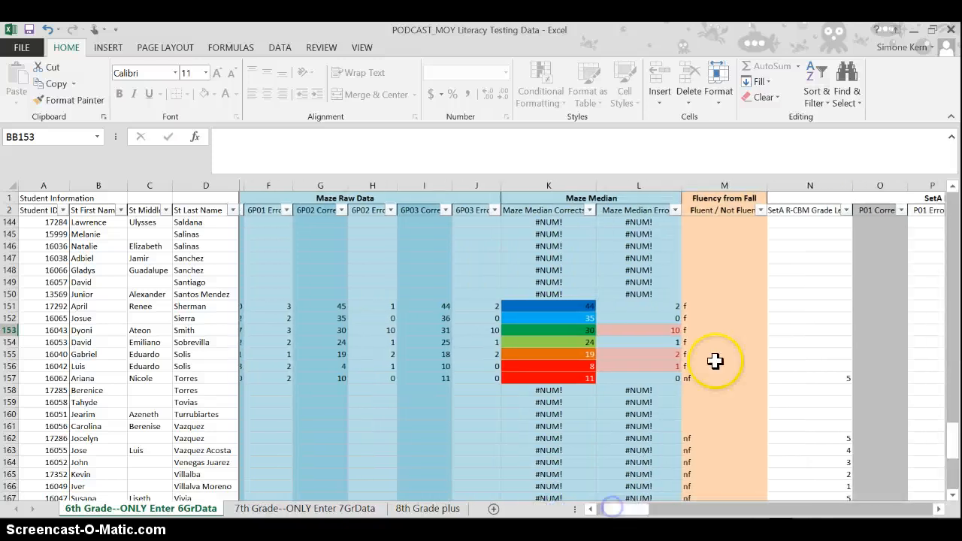
pyautogui.click(693, 306)
pyautogui.press('BackSpace')
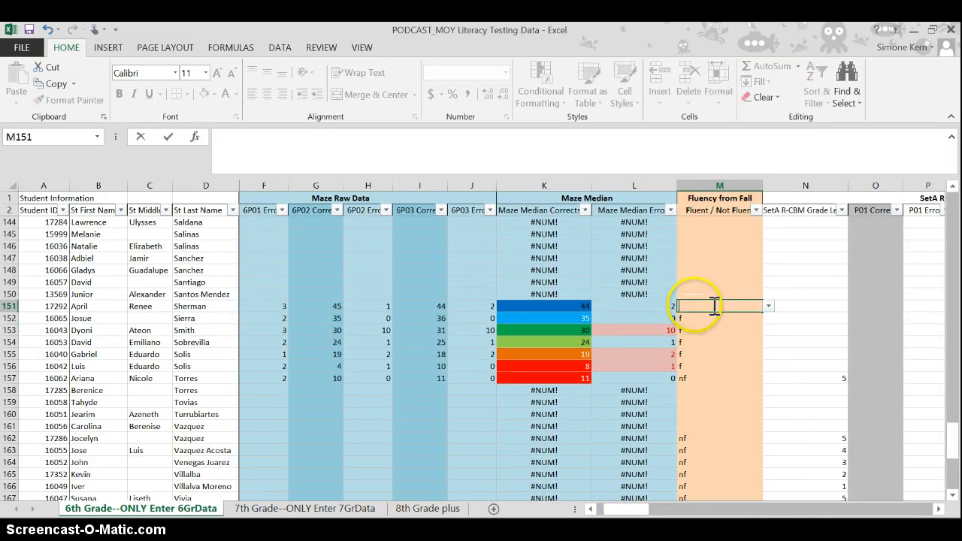
pyautogui.click(721, 393)
pyautogui.click(706, 302)
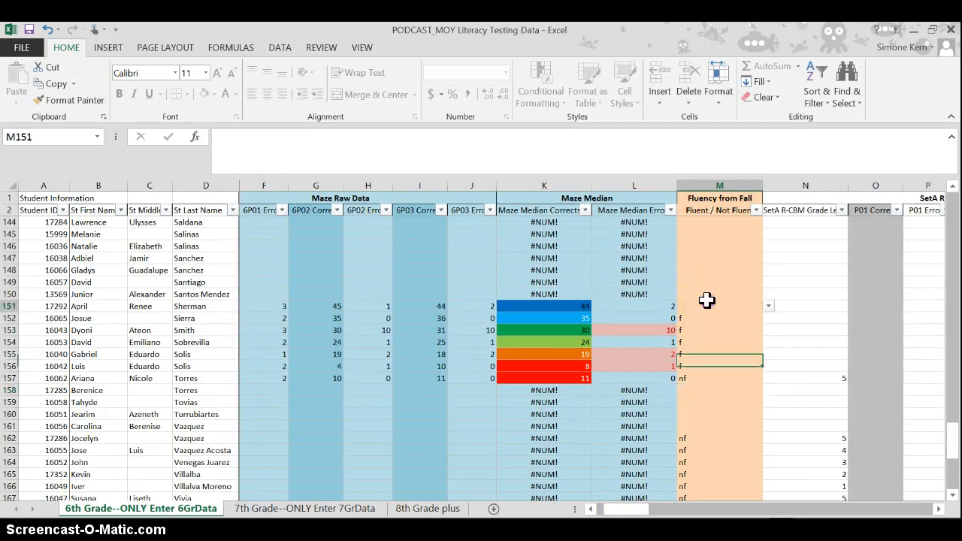
# - Examine the Suggested Tier placement in BA151 and the row's fluency and R-CBM columns
pyautogui.moveTo(629, 509); pyautogui.dragTo(921, 508)
pyautogui.click(755, 307)
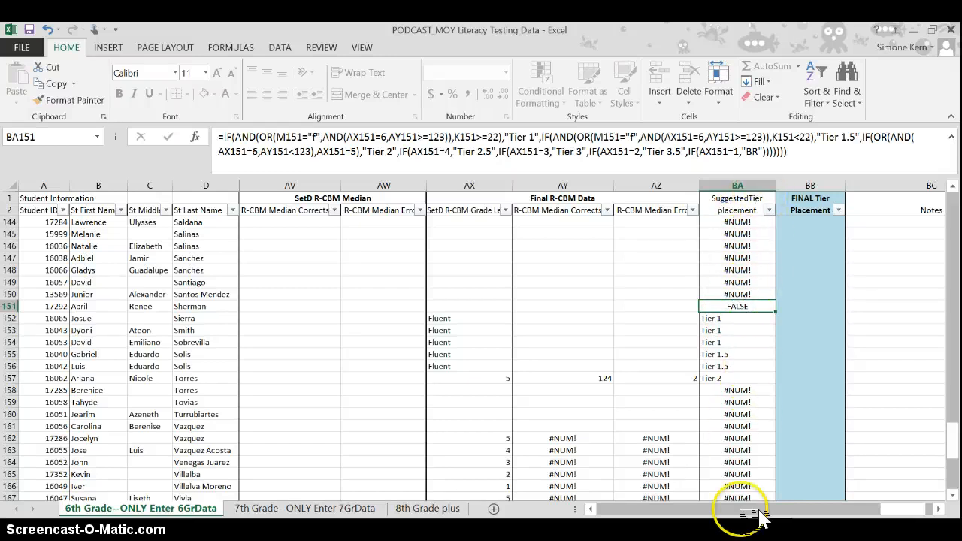
pyautogui.click(925, 517)
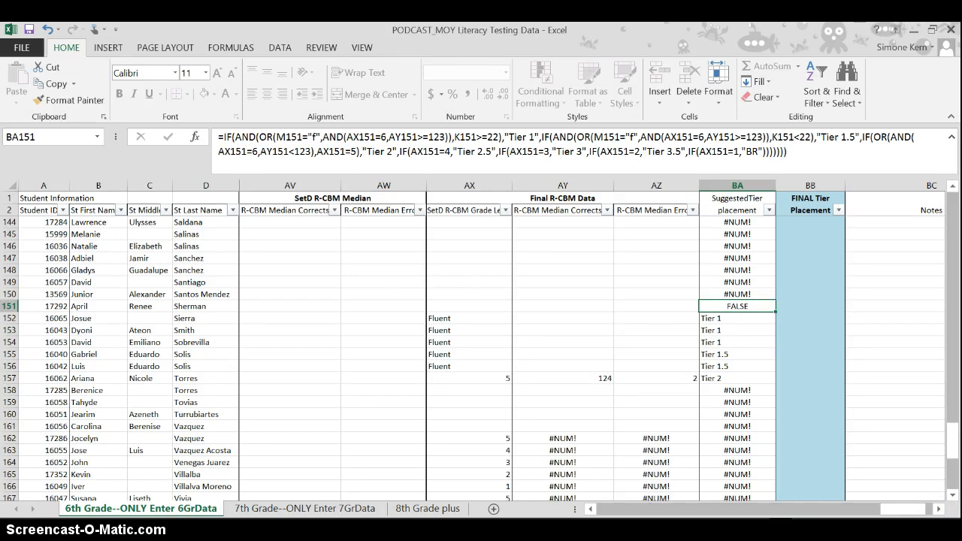
pyautogui.moveTo(913, 511); pyautogui.dragTo(687, 515)
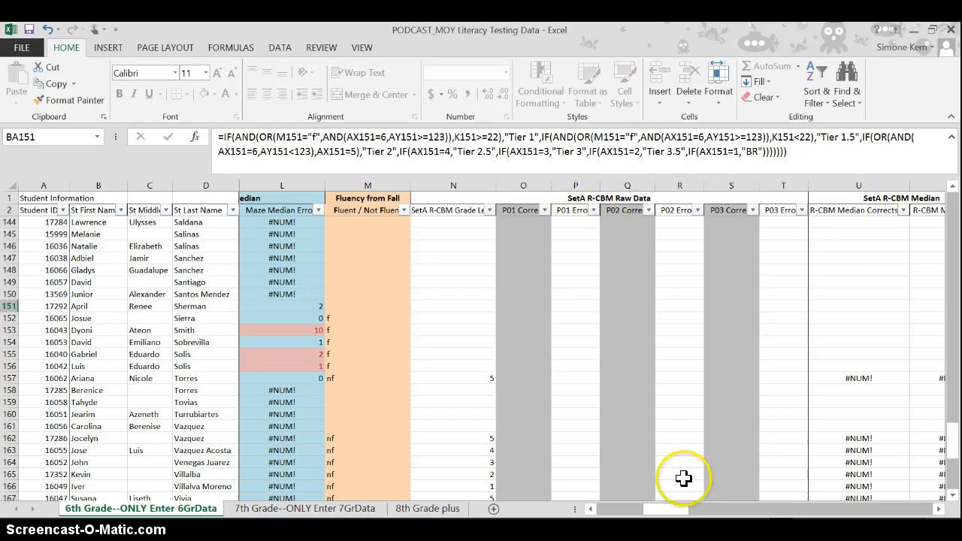
pyautogui.moveTo(669, 510); pyautogui.dragTo(877, 518)
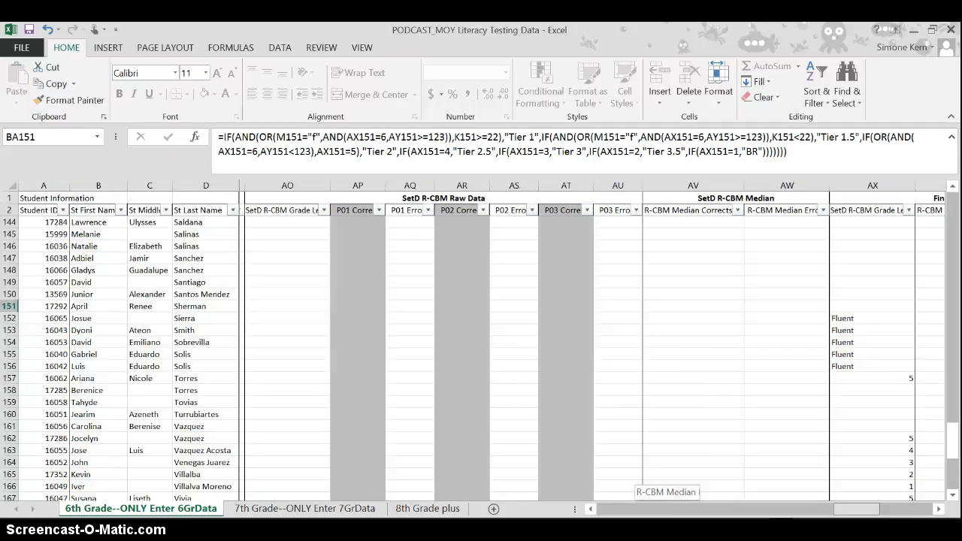
pyautogui.moveTo(877, 519); pyautogui.dragTo(916, 519)
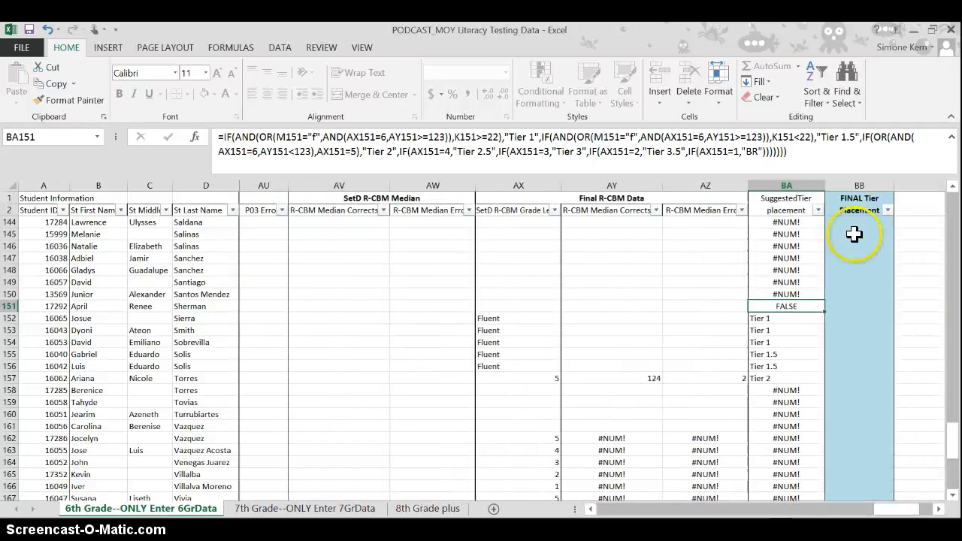
# - Try to edit the Final R-CBM Data formula in AY151 and delete the grade level formula in AX151
pyautogui.doubleClick(607, 305)
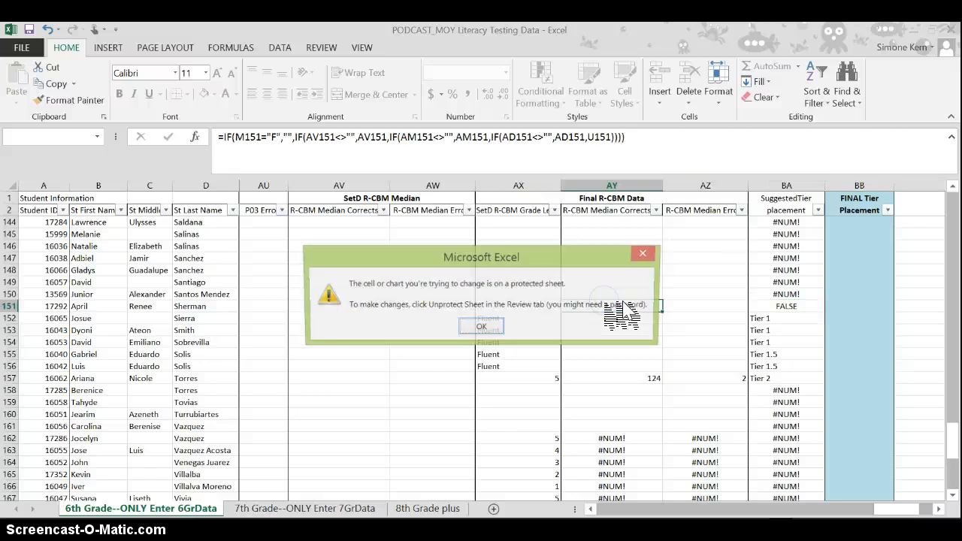
pyautogui.press('Return')
pyautogui.press('Left')
pyautogui.press('Delete')
pyautogui.press('Return')
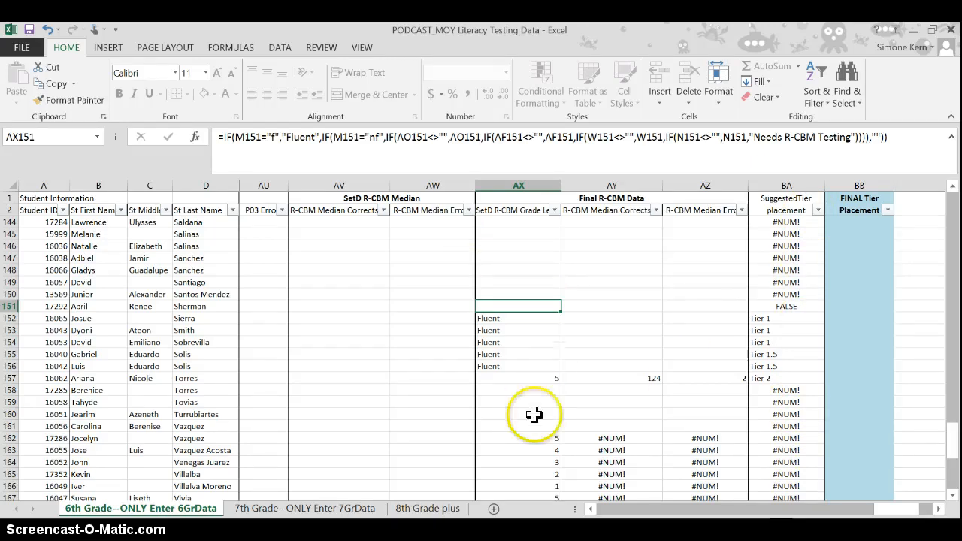
pyautogui.moveTo(906, 512); pyautogui.dragTo(655, 511)
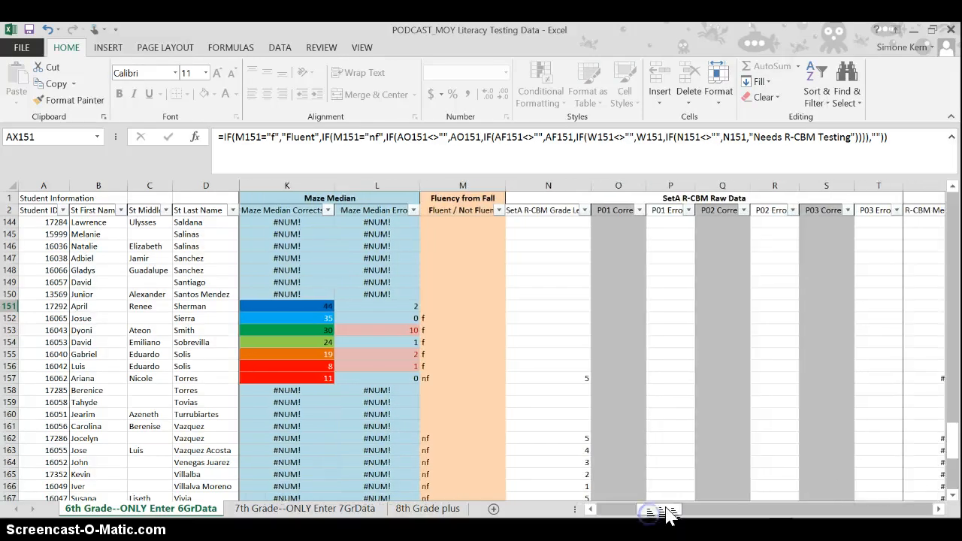
# - Examine the SetA R-CBM Grade Level entries in column N for the not fluent students in rows 157 and 162 to 167
pyautogui.click(581, 439)
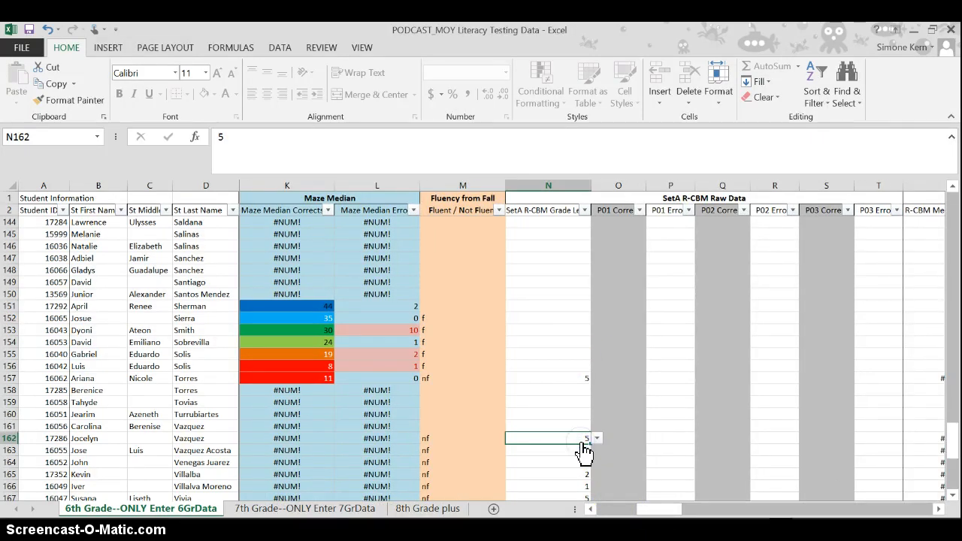
pyautogui.press('Down')
pyautogui.press('Down')
pyautogui.press('Down')
pyautogui.press('Down')
pyautogui.press('Down')
pyautogui.press('Up')
pyautogui.press('Up')
pyautogui.press('Up')
pyautogui.press('Up')
pyautogui.press('Up')
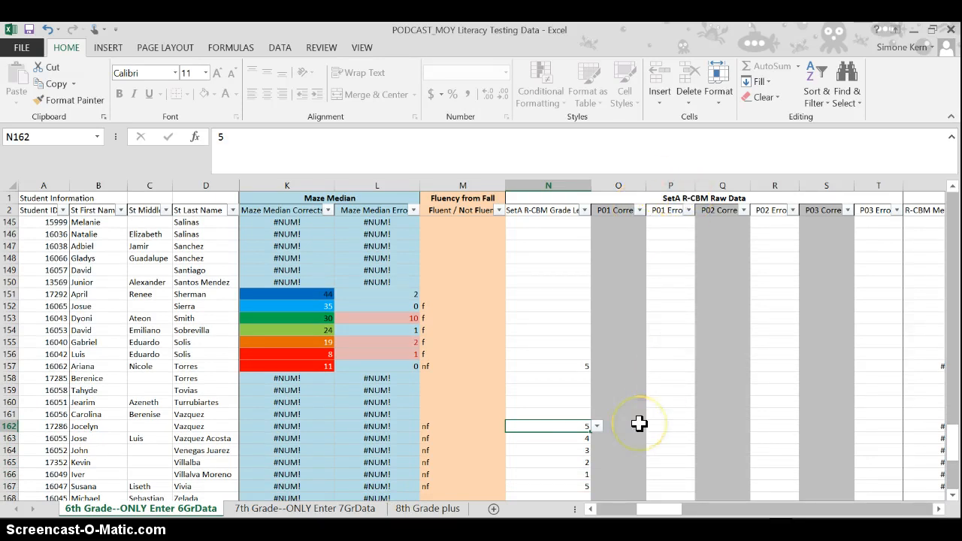
pyautogui.press('Up')
pyautogui.press('Up')
pyautogui.press('Up')
pyautogui.press('Up')
pyautogui.press('Up')
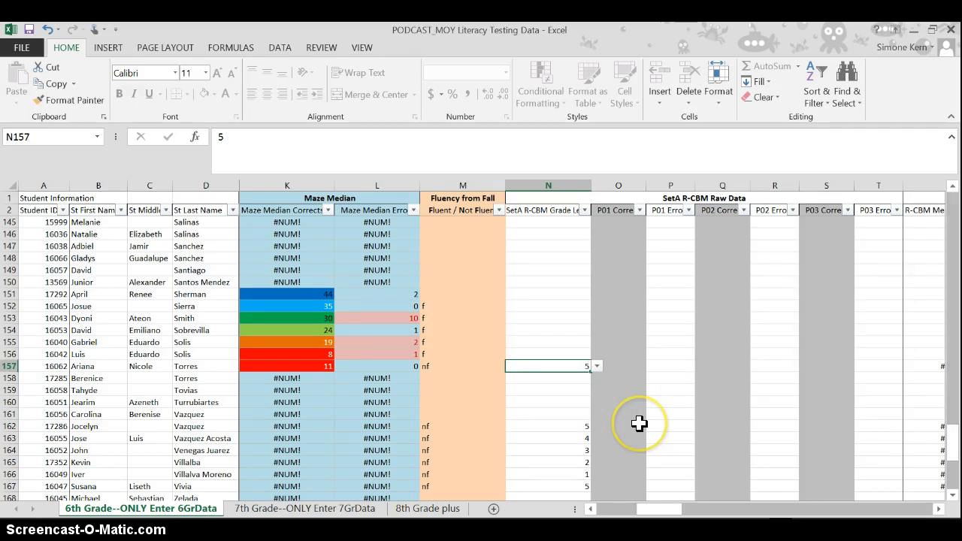
# - Examine the SetA R-CBM raw data cells and median formulas across row 157, ending at the grade level in N157
pyautogui.press('Right')
pyautogui.press('Right')
pyautogui.press('Right')
pyautogui.press('Right')
pyautogui.press('Right')
pyautogui.press('Right')
pyautogui.press('Right')
pyautogui.press('Right')
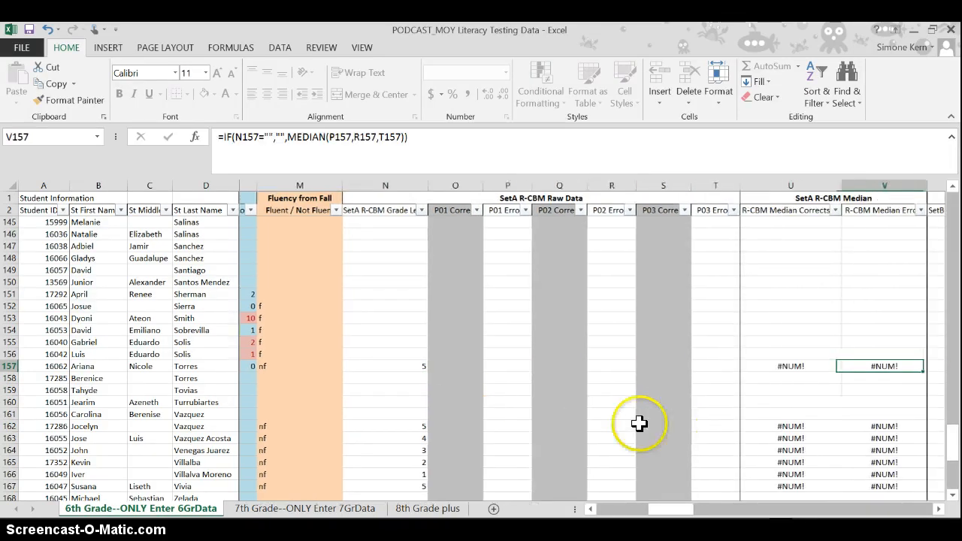
pyautogui.press('Left')
pyautogui.press('Left')
pyautogui.press('Left')
pyautogui.press('Left')
pyautogui.press('Left')
pyautogui.press('Left')
pyautogui.press('Left')
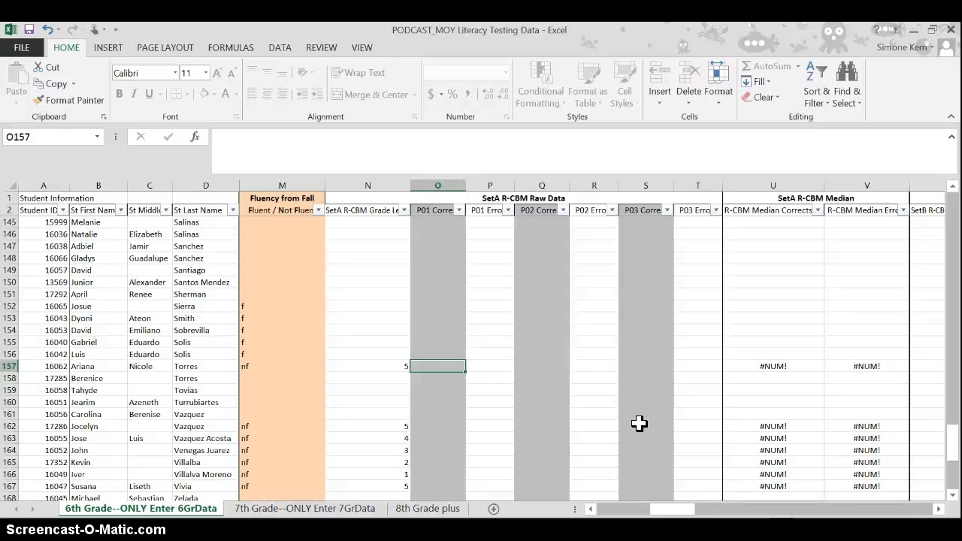
pyautogui.press('Left')
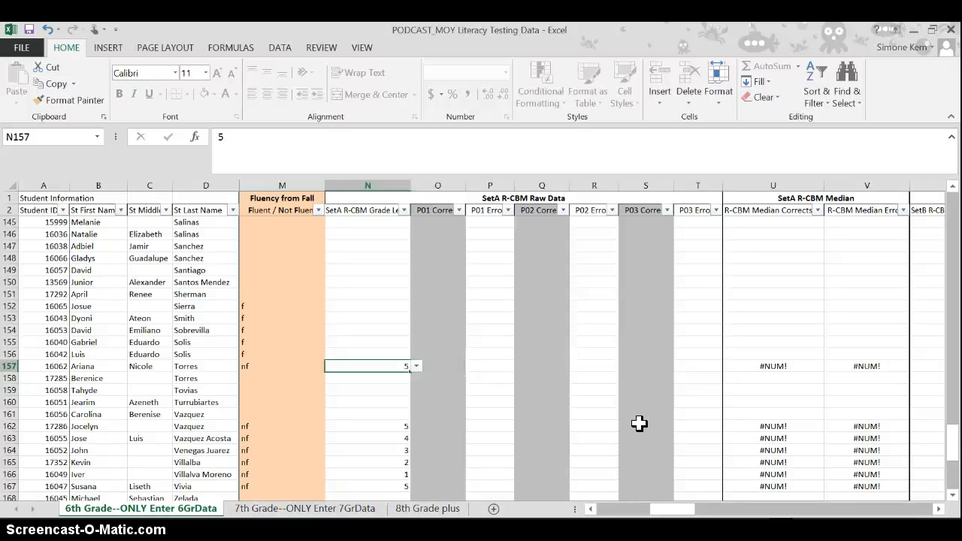
# - Enter 105 as the SetA P01 Corrects score in O157
pyautogui.press('Right')
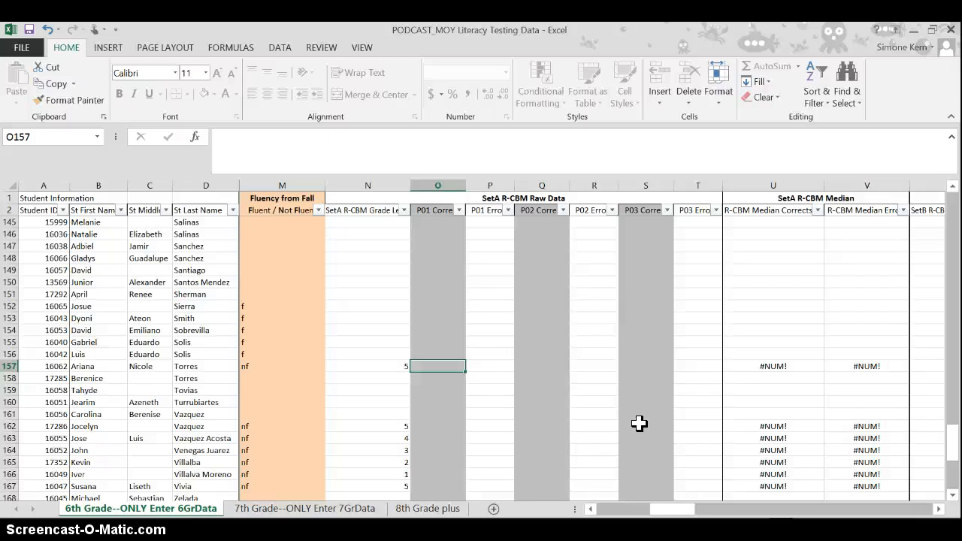
pyautogui.write('105')
pyautogui.hotkey('ctrl', 'Return')
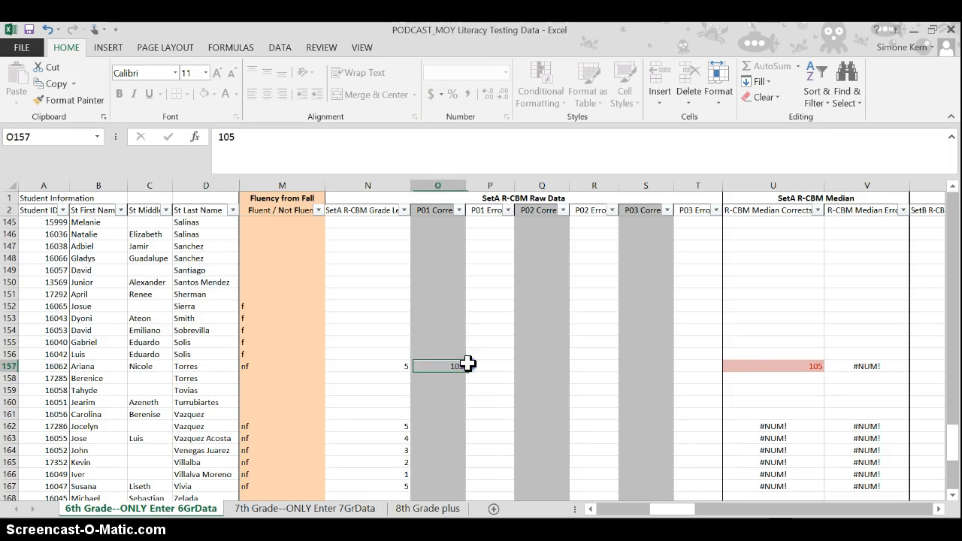
# - Examine row 157's SetA raw data range O157:T157, its R-CBM medians, and the SetB grade level and raw scores
pyautogui.moveTo(461, 366); pyautogui.dragTo(691, 368)
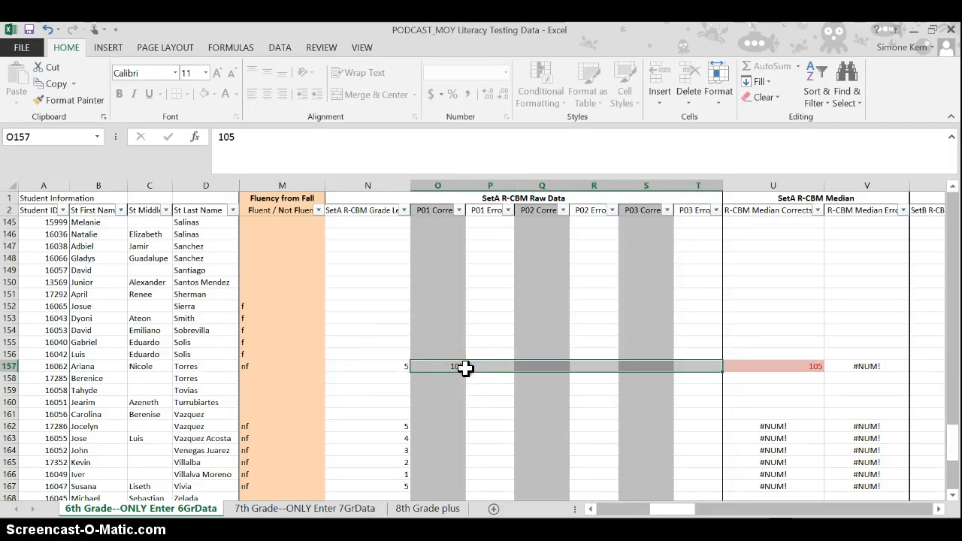
pyautogui.click(469, 368)
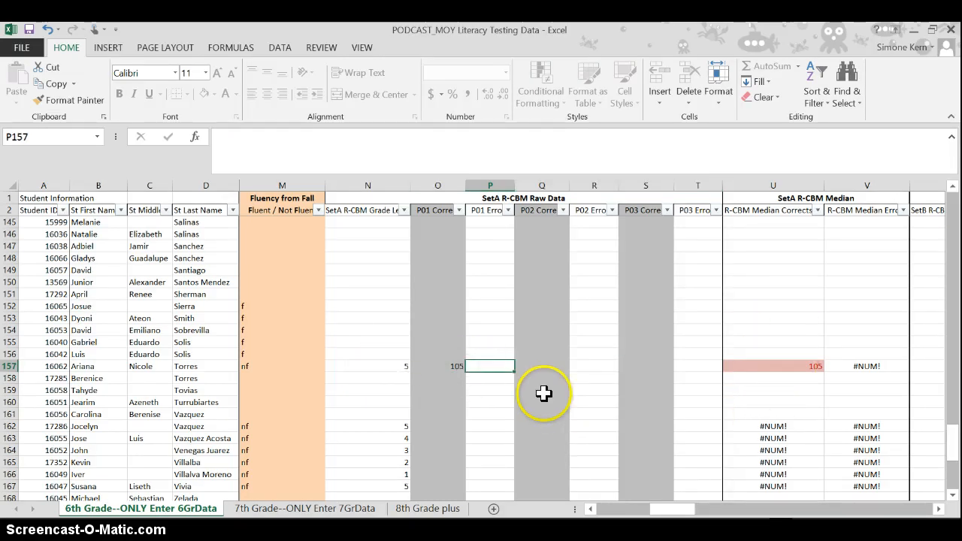
pyautogui.click(445, 365)
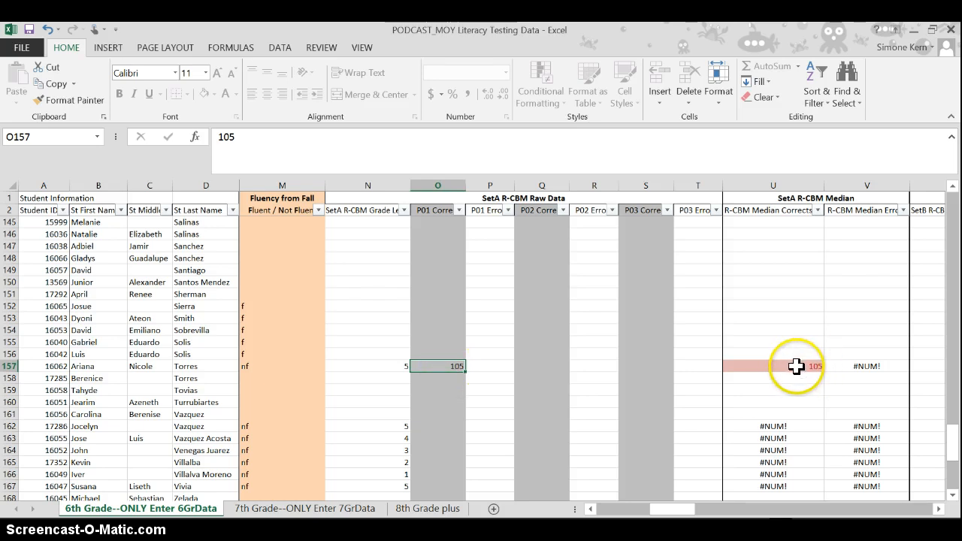
pyautogui.click(659, 364)
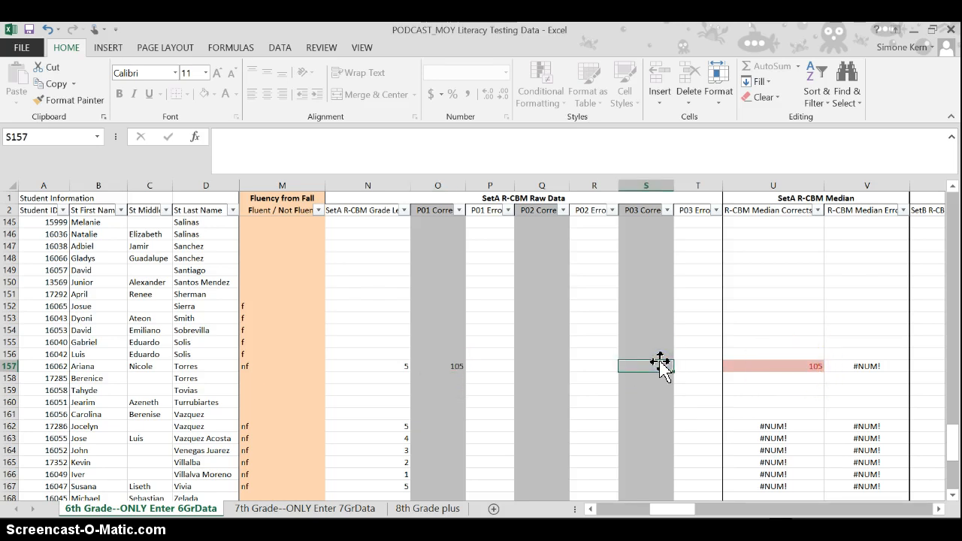
pyautogui.press('Right')
pyautogui.press('Right')
pyautogui.press('Right')
pyautogui.press('Right')
pyautogui.press('Right')
pyautogui.press('Right')
pyautogui.press('Left')
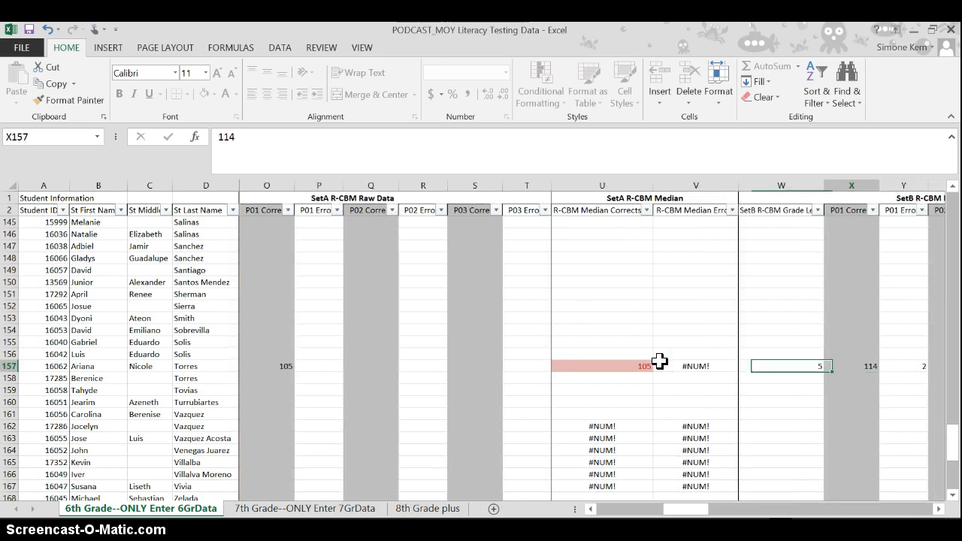
pyautogui.press('Right')
pyautogui.press('Right')
pyautogui.press('Right')
pyautogui.press('Right')
pyautogui.press('Right')
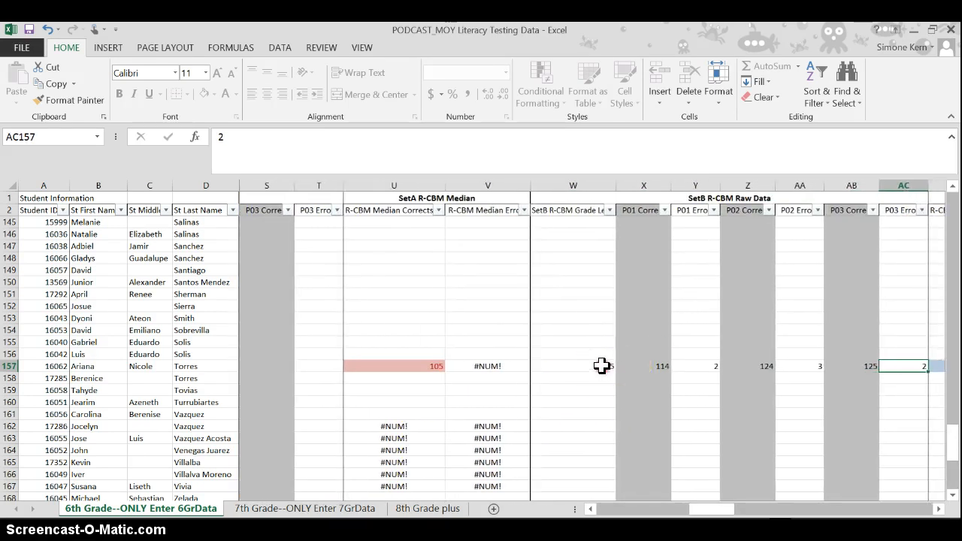
# - Clear the SetB R-CBM raw data scores in X157:AC157
pyautogui.rightClick(601, 366)
pyautogui.click(577, 366)
pyautogui.hotkey('alt', 'Down')
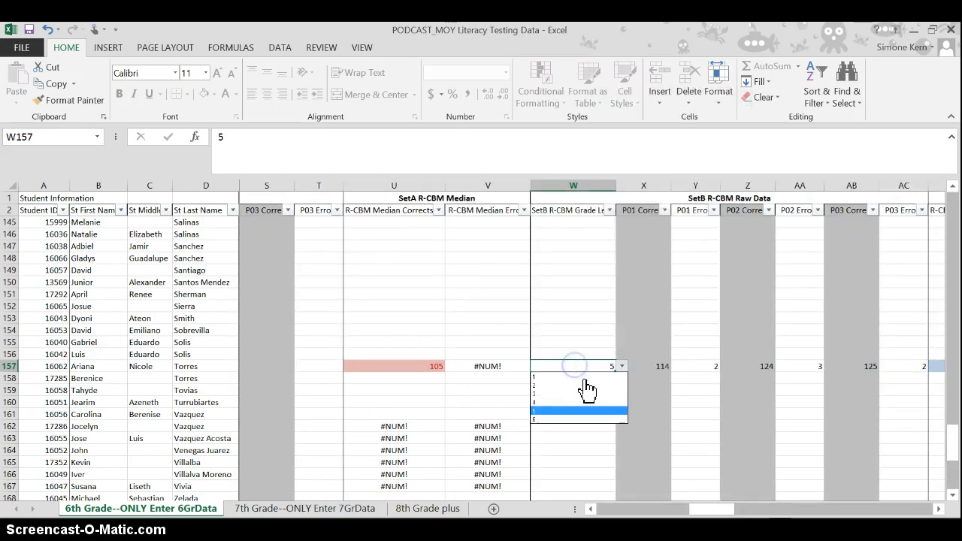
pyautogui.click(623, 351)
pyautogui.moveTo(647, 369); pyautogui.dragTo(915, 364)
pyautogui.press('BackSpace')
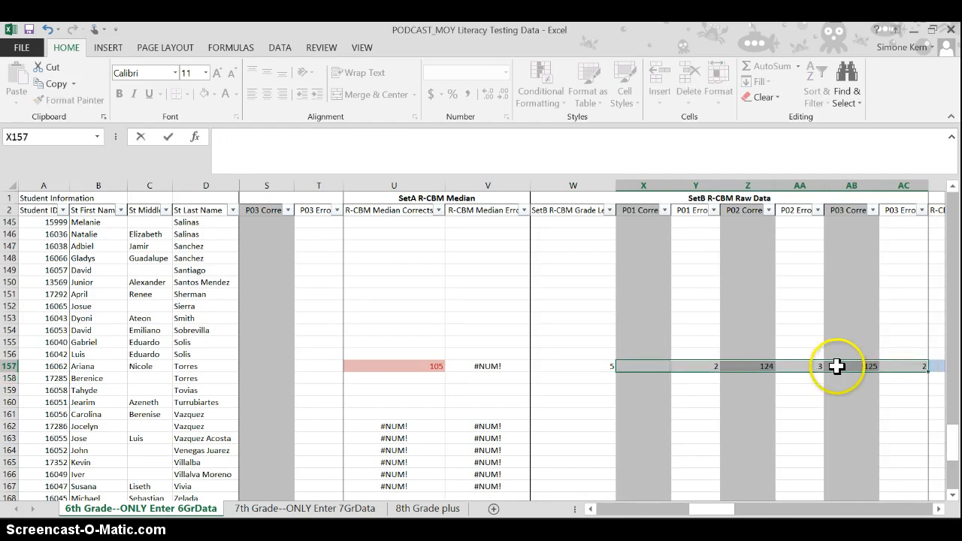
pyautogui.click(861, 375)
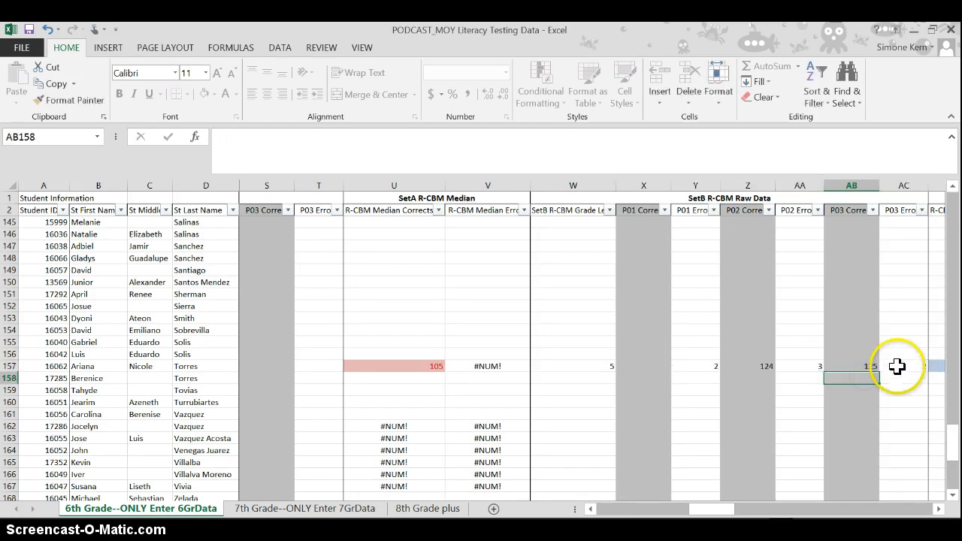
pyautogui.moveTo(897, 365); pyautogui.dragTo(679, 369)
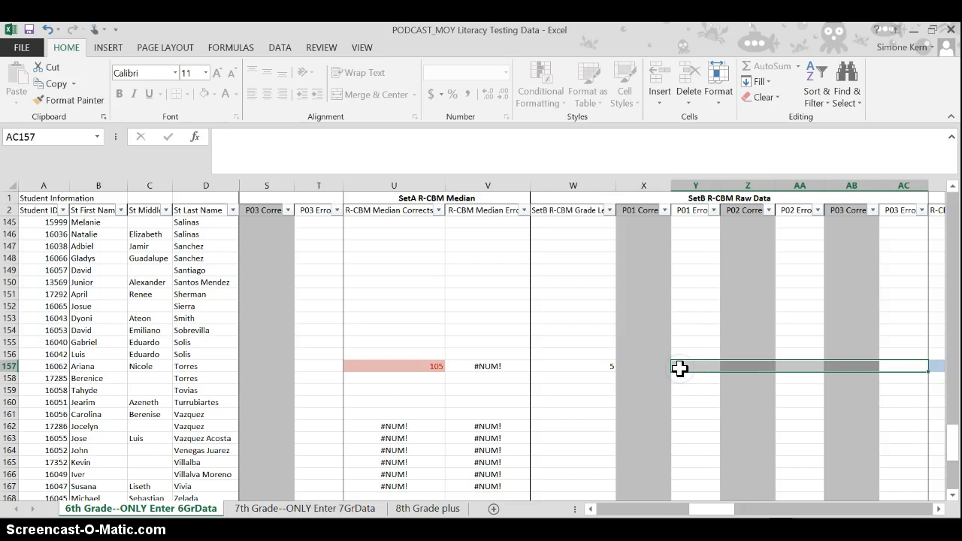
# - Set the SetB R-CBM Grade Level in W157 to 4, enter 118 as P01 Corrects in X157, and check the SetB median
pyautogui.click(613, 369)
pyautogui.click(621, 366)
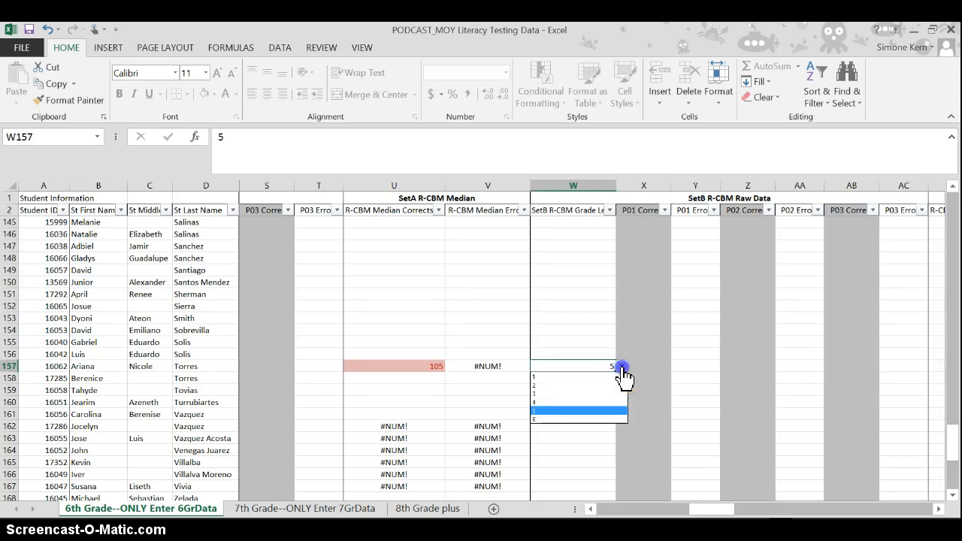
pyautogui.click(595, 408)
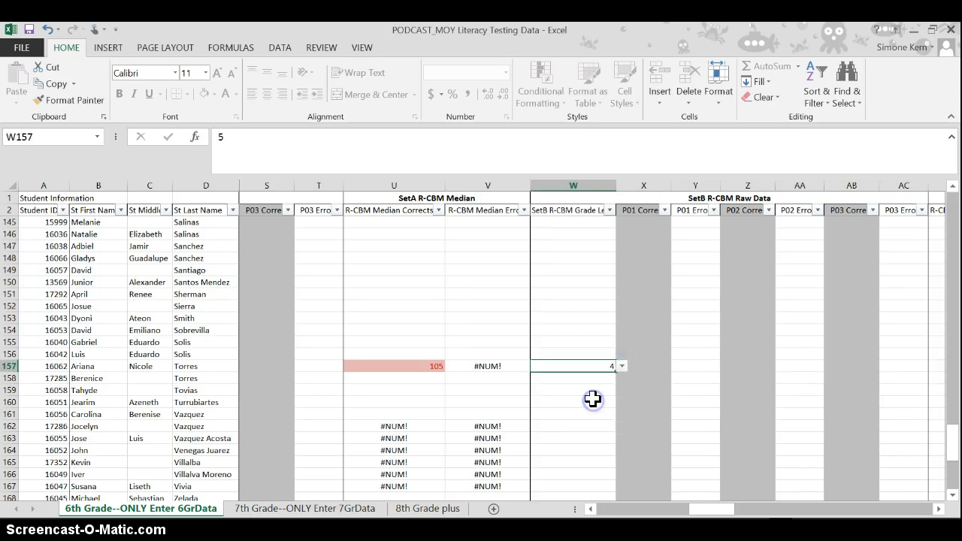
pyautogui.click(651, 365)
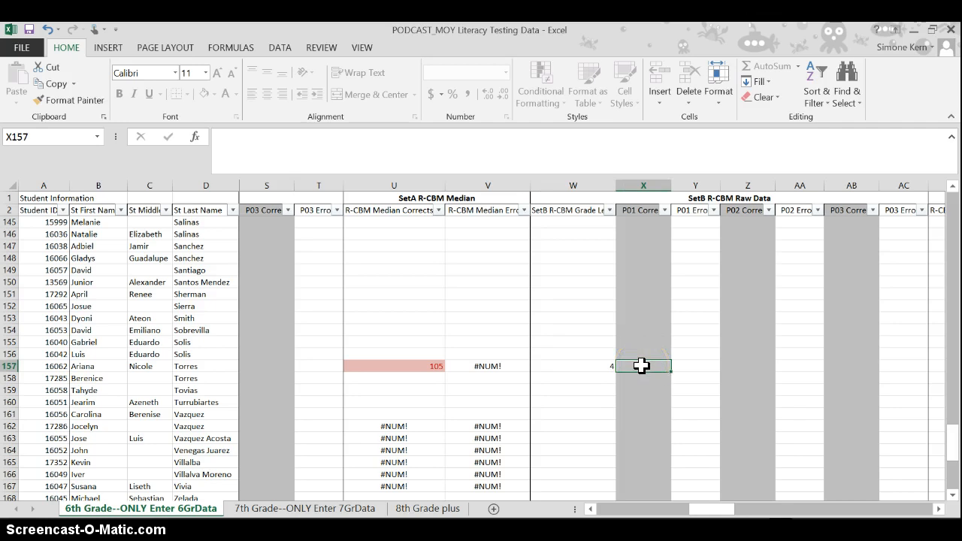
pyautogui.write('118')
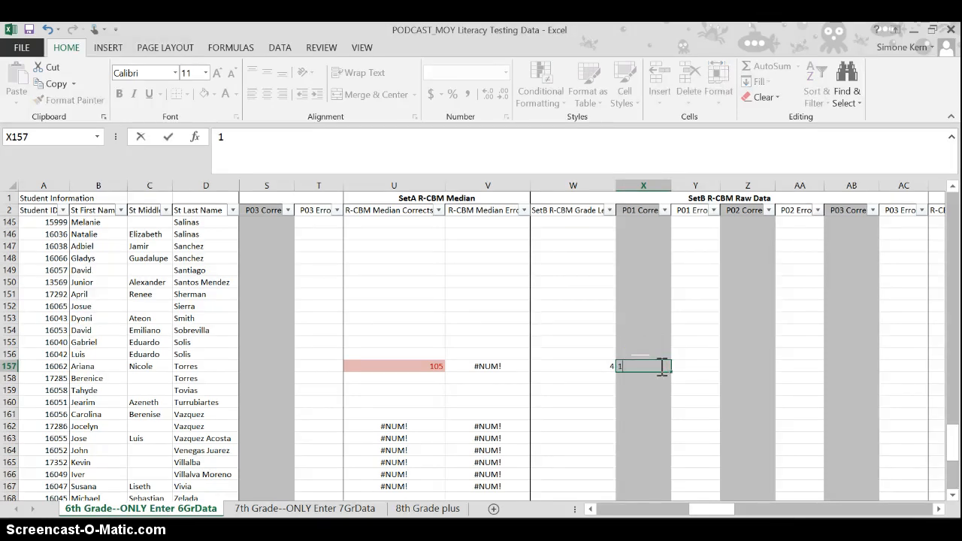
pyautogui.press('Return')
pyautogui.moveTo(725, 509); pyautogui.dragTo(763, 514)
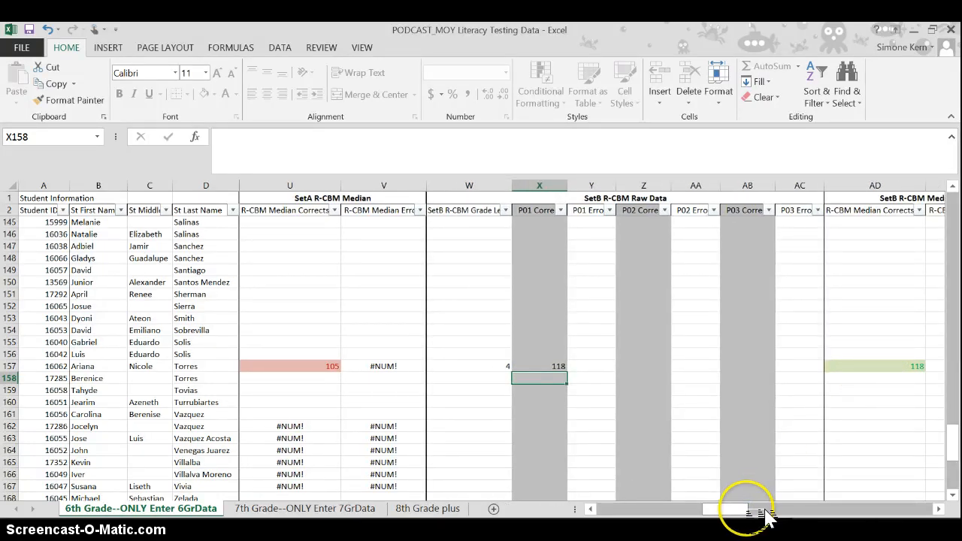
# - Clear the SetB P01 Corrects score in X157 and the SetB grade level in W157
pyautogui.click(550, 366)
pyautogui.press('Delete')
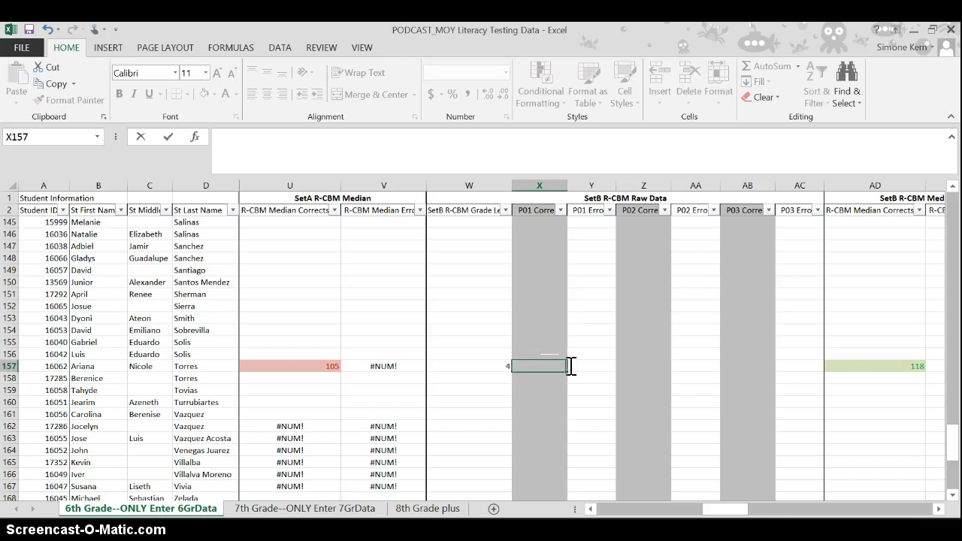
pyautogui.press('Left')
pyautogui.press('Delete')
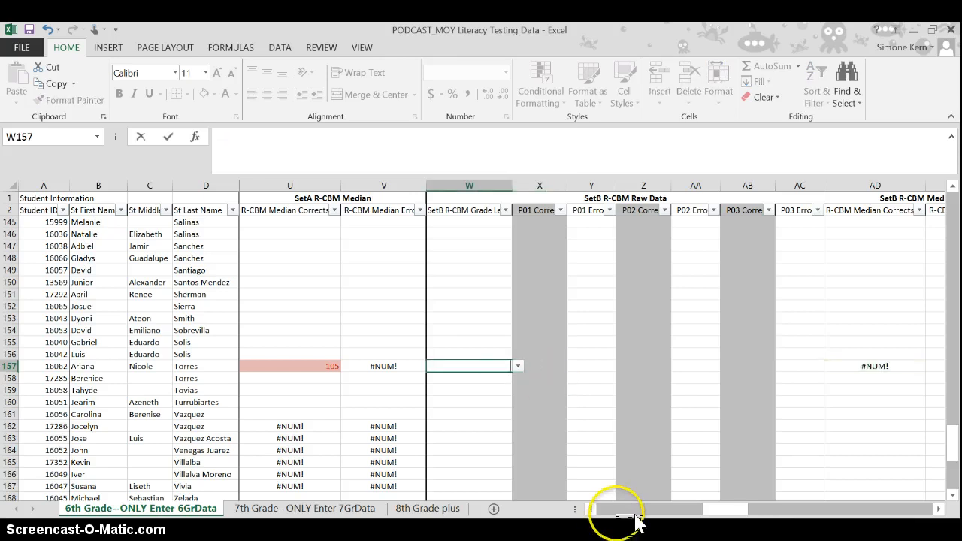
# - Change the SetA P01 Corrects score in O157 to 106 and check the R-CBM Median Corrects in U157
pyautogui.moveTo(726, 511); pyautogui.dragTo(680, 513)
pyautogui.click(443, 367)
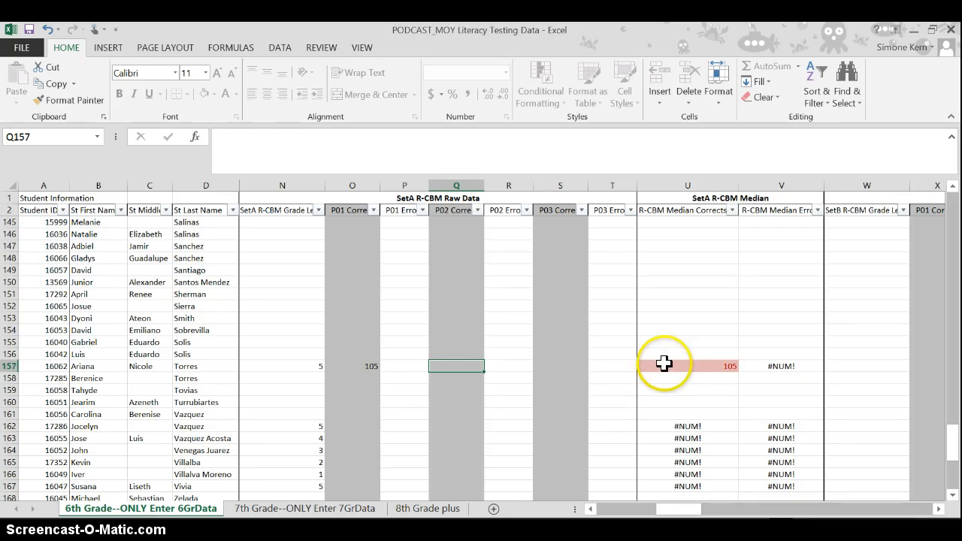
pyautogui.click(367, 366)
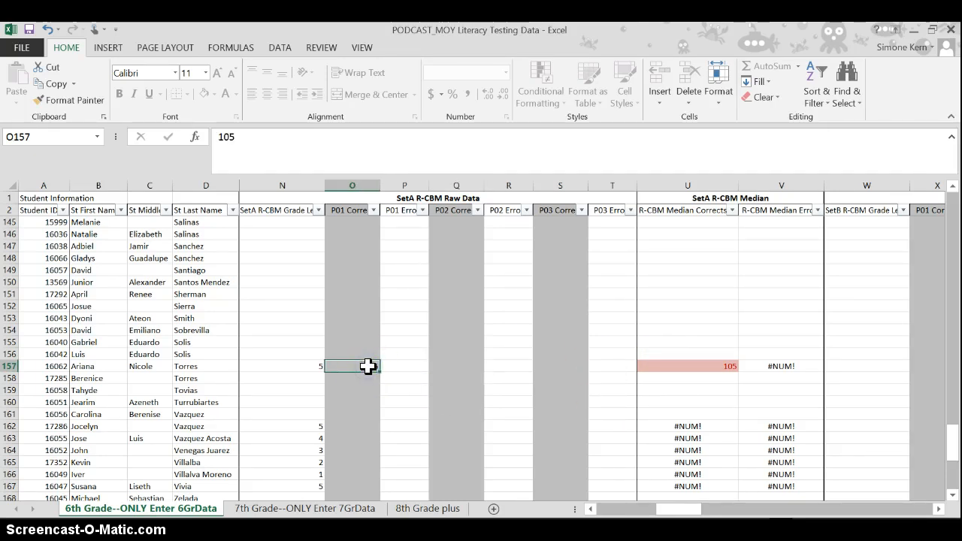
pyautogui.write('106')
pyautogui.press('Return')
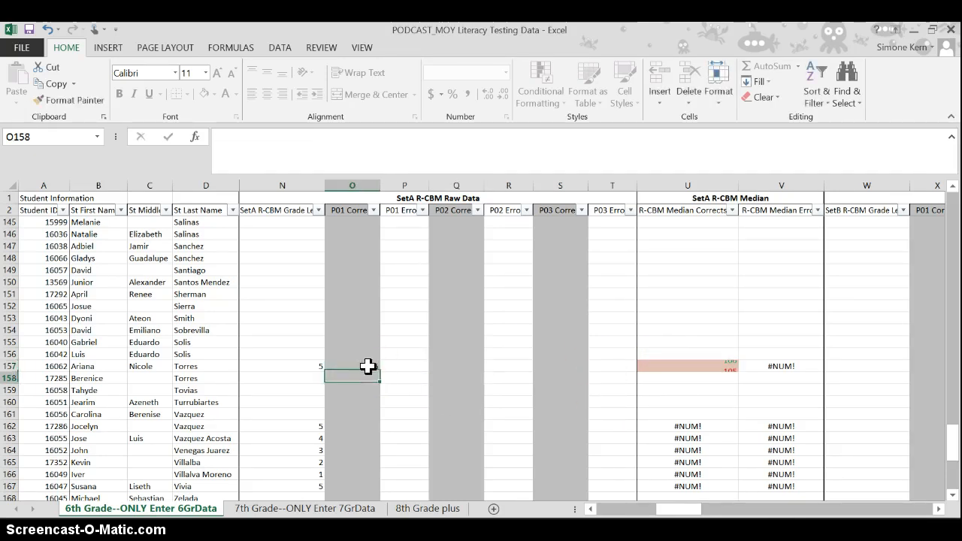
pyautogui.click(367, 366)
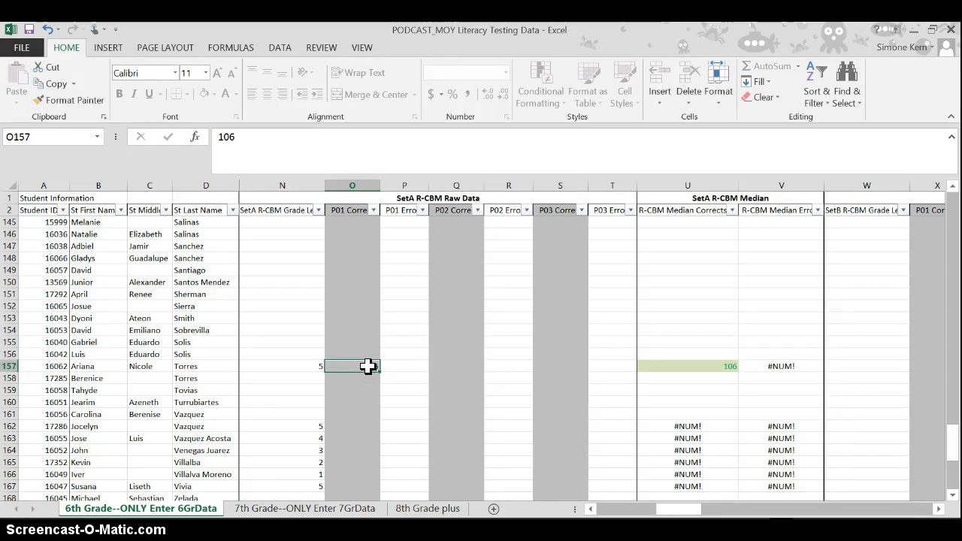
pyautogui.press('Right')
pyautogui.press('Right')
pyautogui.press('Right')
pyautogui.press('Right')
pyautogui.press('Right')
pyautogui.press('Right')
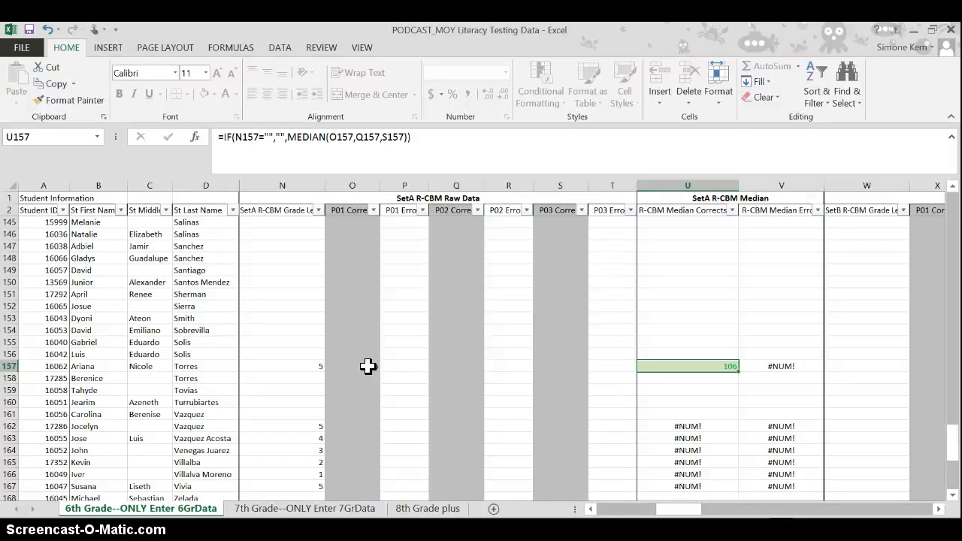
# - Change the SetA P01 Corrects score in O157 to 124 and check the R-CBM Median Corrects in U157
pyautogui.click(367, 366)
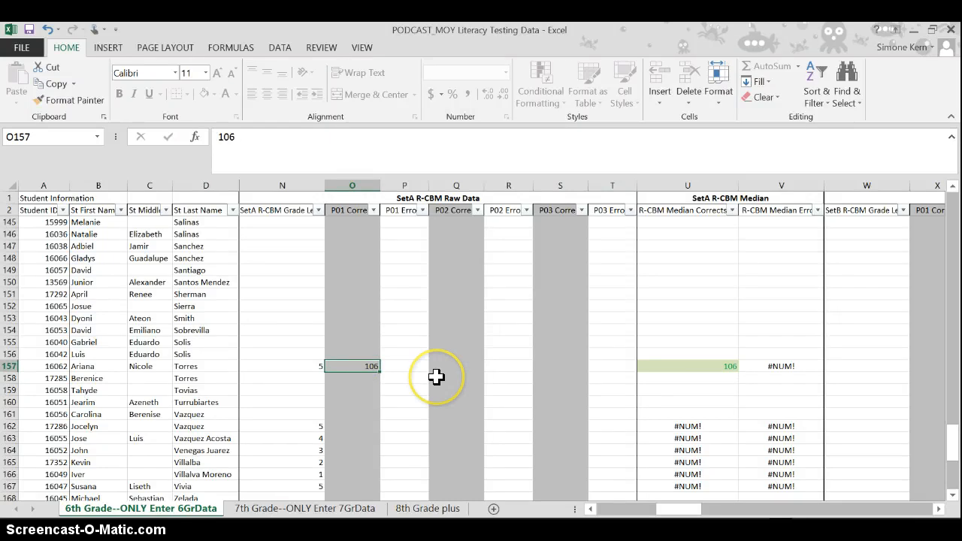
pyautogui.press('BackSpace')
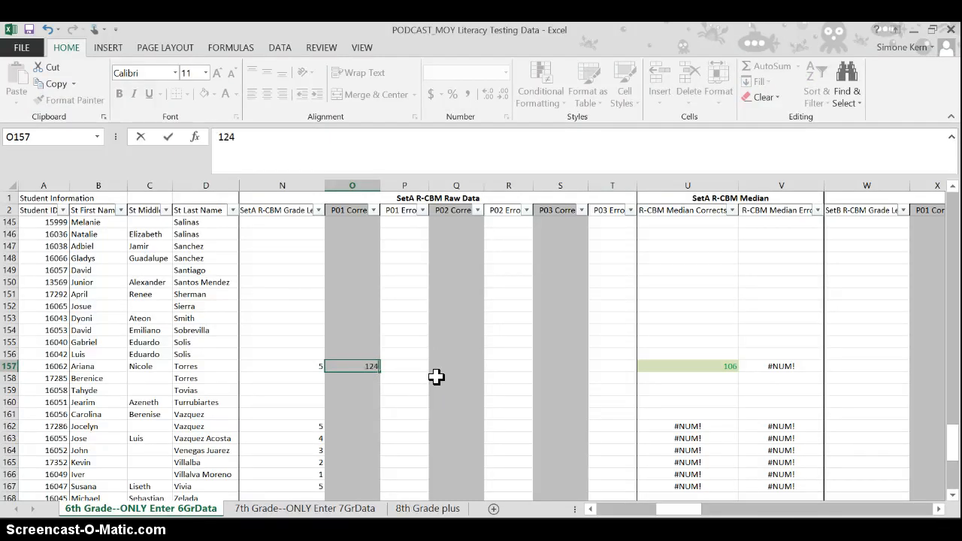
pyautogui.press('Tab')
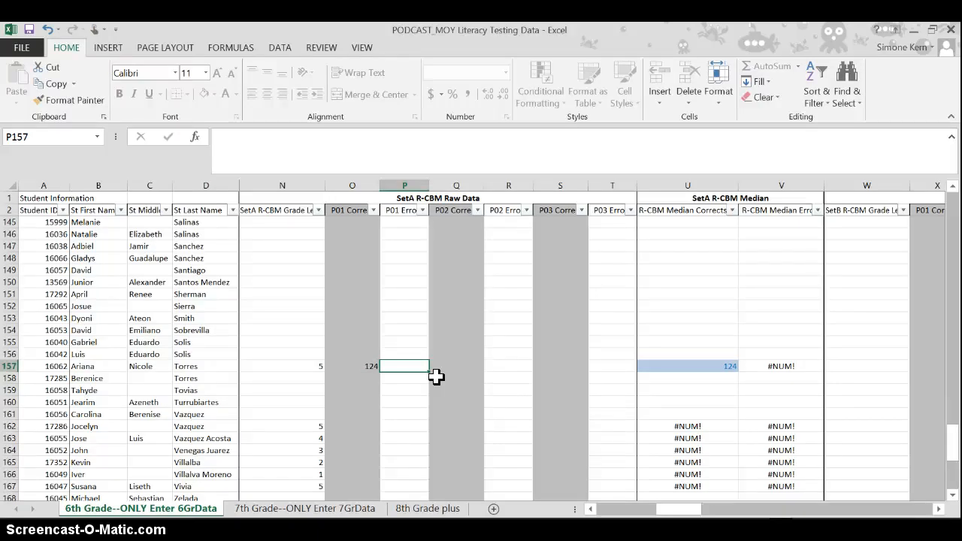
pyautogui.press('Tab')
pyautogui.press('Tab')
pyautogui.press('Tab')
pyautogui.press('Tab')
pyautogui.press('Tab')
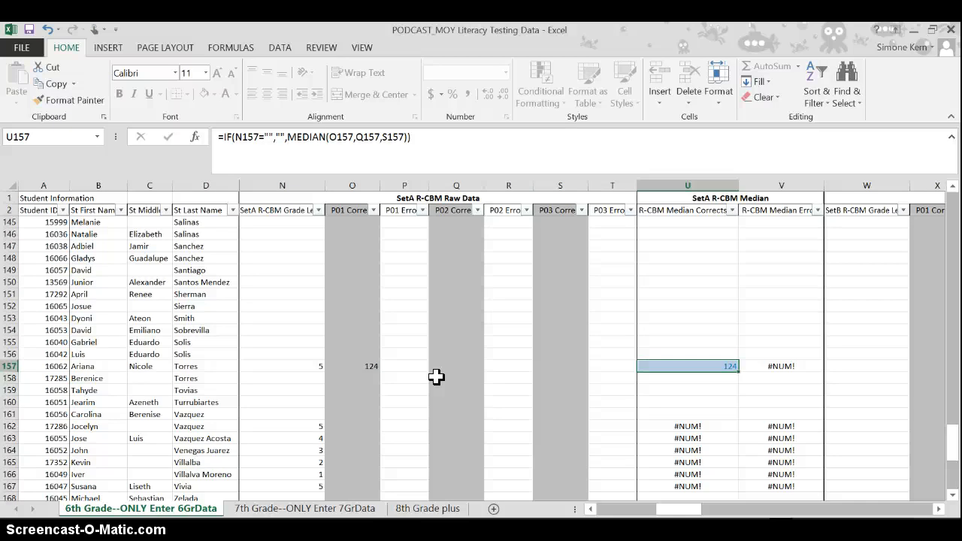
pyautogui.press('Tab')
pyautogui.press('Tab')
pyautogui.press('Tab')
pyautogui.press('Tab')
pyautogui.press('Tab')
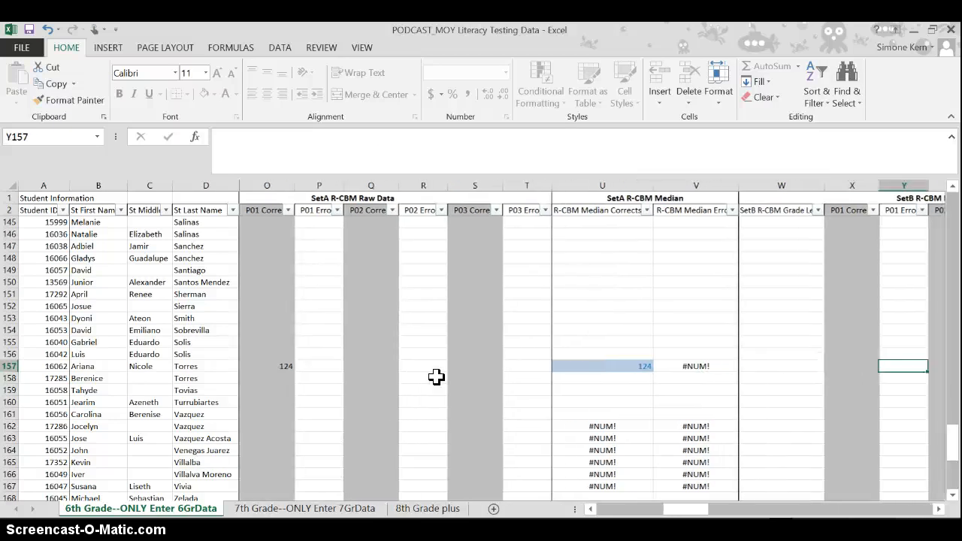
# - Set the SetB R-CBM Grade Level in W157 to 6, enter 123 as P01 Corrects in X157, and check the SetB median
pyautogui.click(762, 367)
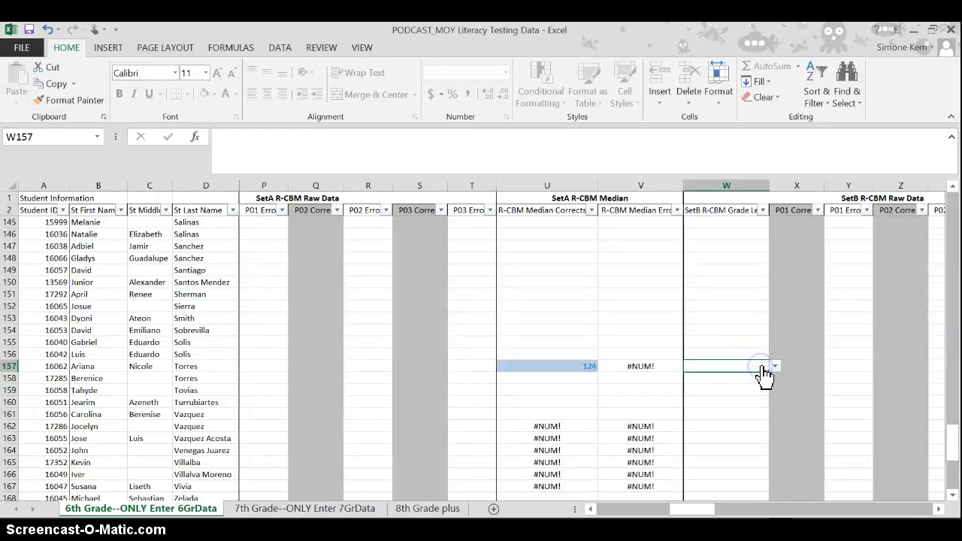
pyautogui.click(776, 367)
pyautogui.click(735, 420)
pyautogui.click(796, 364)
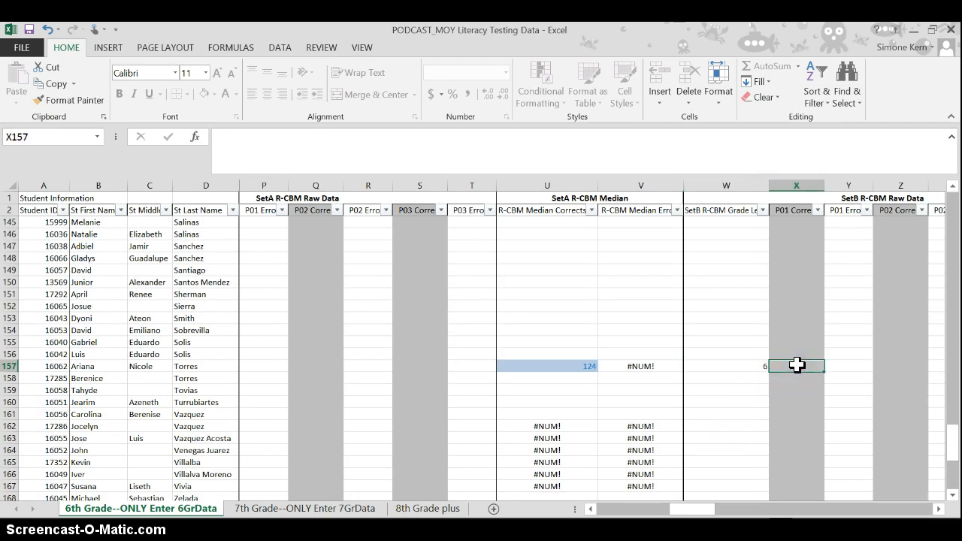
pyautogui.write('123')
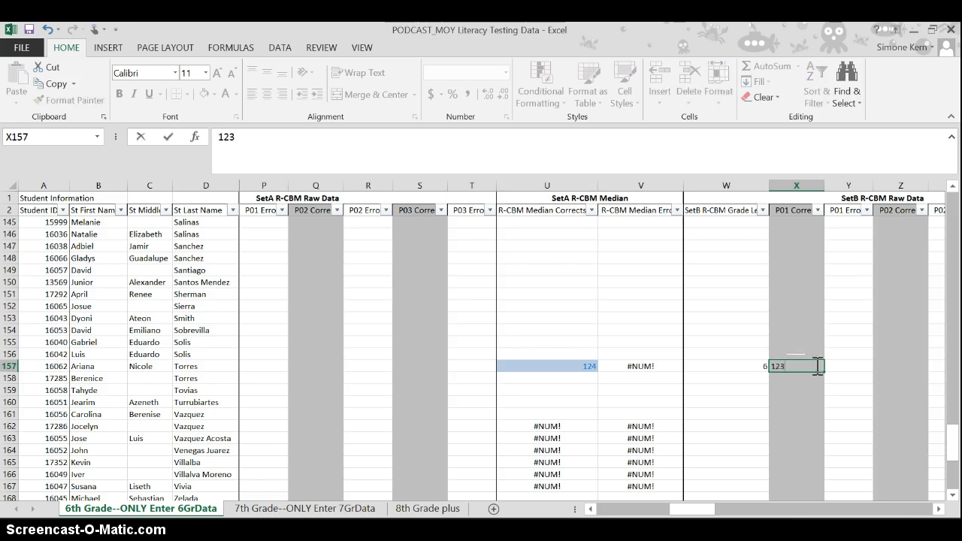
pyautogui.press('Tab')
pyautogui.press('Tab')
pyautogui.press('Tab')
pyautogui.press('Tab')
pyautogui.press('Tab')
pyautogui.press('Tab')
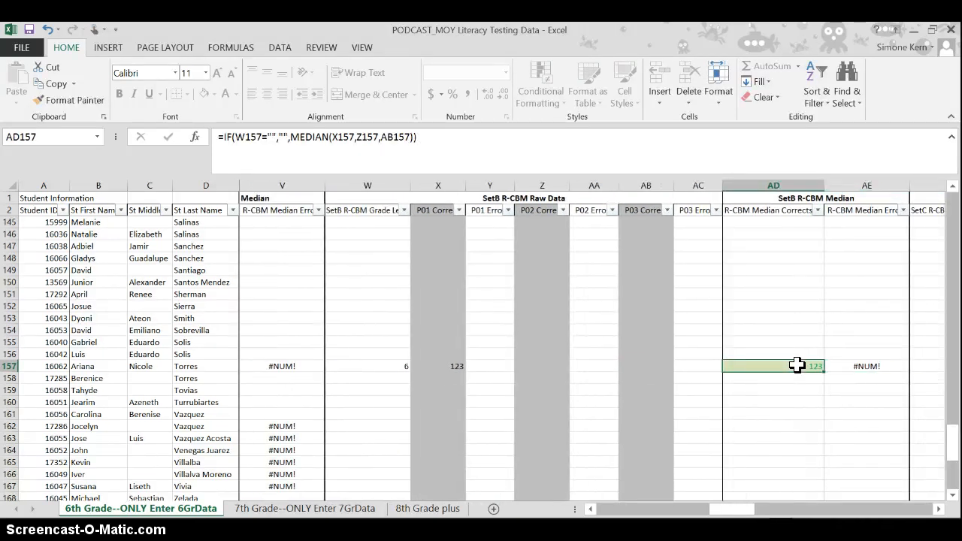
# - Review the SetB grade level and P01 Corrects score in row 157 against the SetB R-CBM Median Corrects
pyautogui.press('Left')
pyautogui.press('Left')
pyautogui.press('Left')
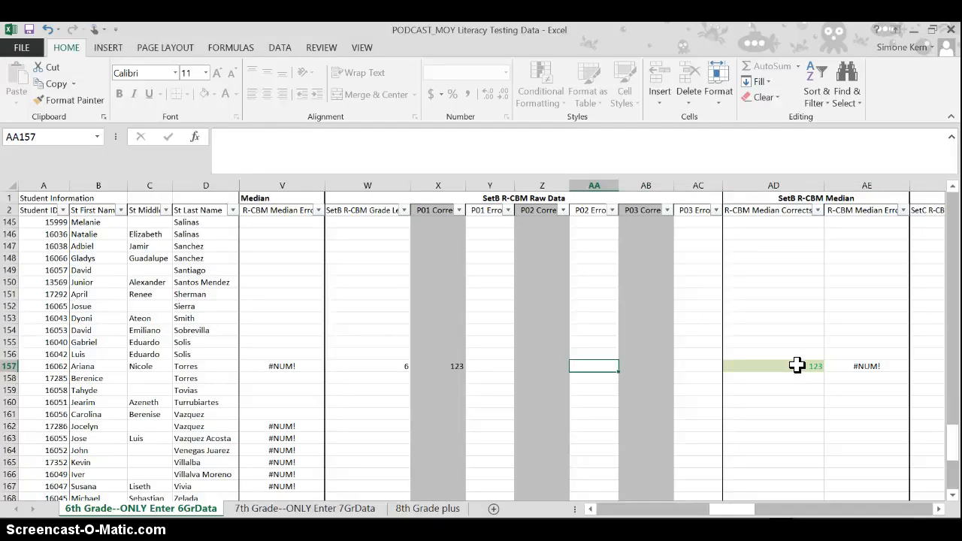
pyautogui.press('Left')
pyautogui.press('Left')
pyautogui.press('Left')
pyautogui.press('Left')
pyautogui.press('Right')
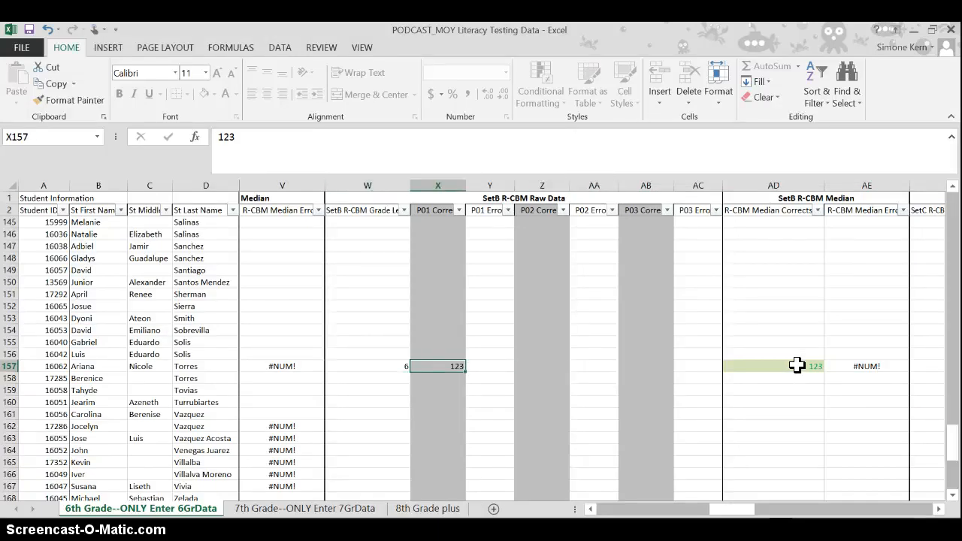
pyautogui.press('Right')
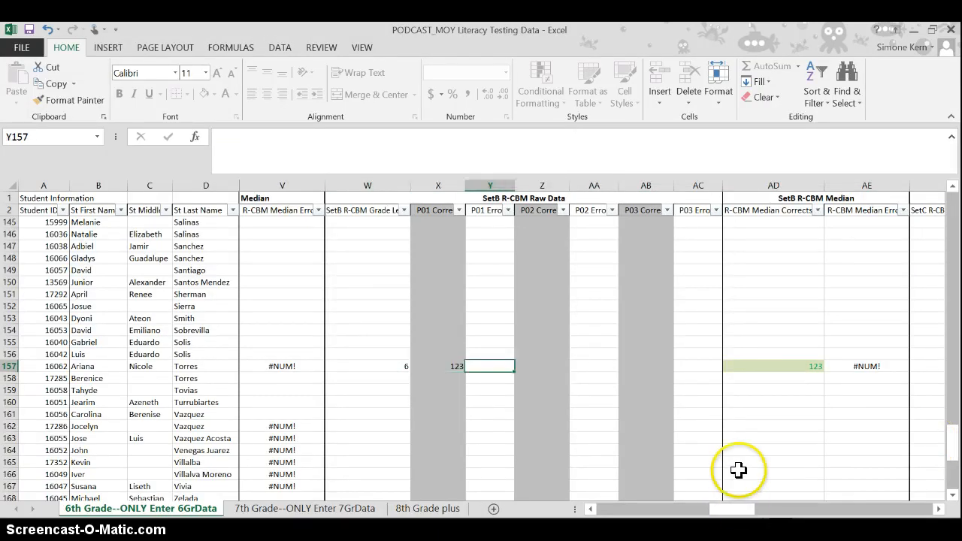
# - Examine the Final R-CBM Data in AX157 to AZ157 and the Suggested Tier placement in BA157
pyautogui.press('Right')
pyautogui.press('Right')
pyautogui.press('Right')
pyautogui.press('Right')
pyautogui.press('Right')
pyautogui.press('Right')
pyautogui.press('Right')
pyautogui.press('Right')
pyautogui.press('Right')
pyautogui.press('Right')
pyautogui.press('Right')
pyautogui.press('Right')
pyautogui.press('Right')
pyautogui.press('Right')
pyautogui.press('Right')
pyautogui.press('Right')
pyautogui.press('Right')
pyautogui.press('Right')
pyautogui.press('Right')
pyautogui.press('Right')
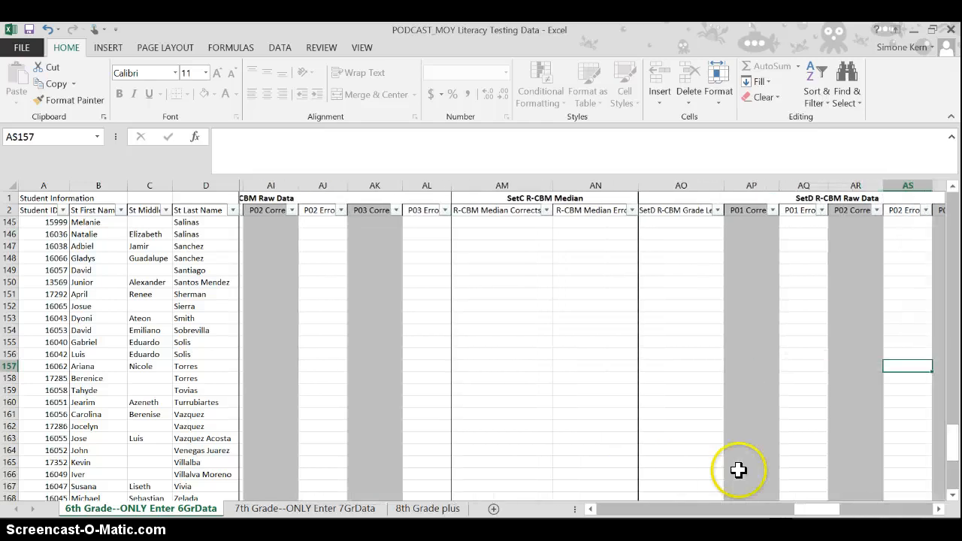
pyautogui.press('Right')
pyautogui.press('Right')
pyautogui.press('Right')
pyautogui.press('Right')
pyautogui.press('Right')
pyautogui.press('Right')
pyautogui.press('Right')
pyautogui.press('Right')
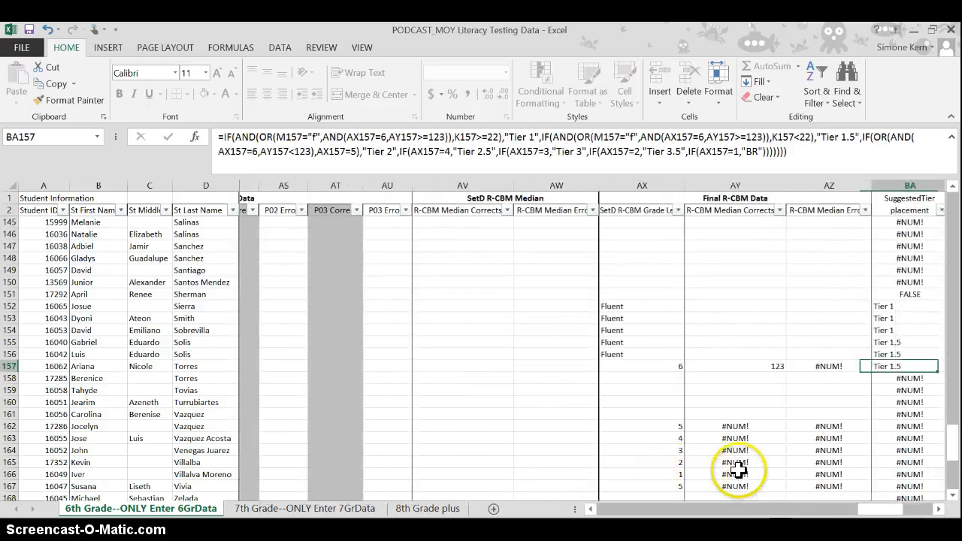
pyautogui.press('Left')
pyautogui.press('Left')
pyautogui.press('Left')
pyautogui.press('Right')
pyautogui.press('Right')
pyautogui.press('Right')
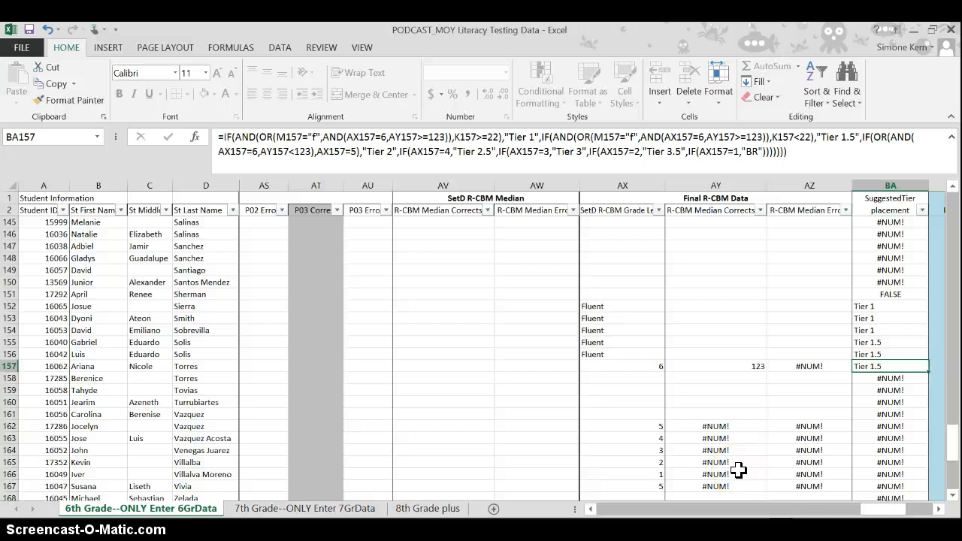
pyautogui.press('Left')
pyautogui.press('Left')
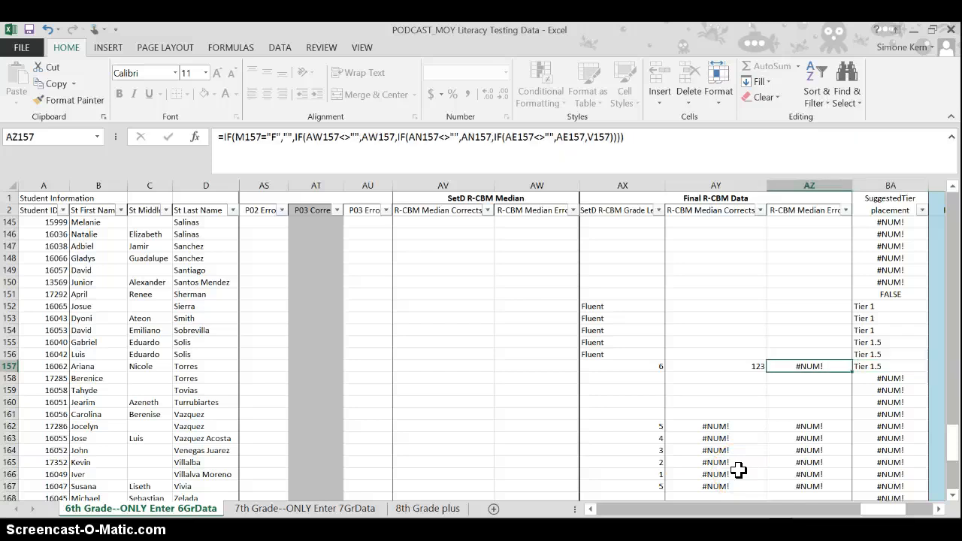
pyautogui.press('Left')
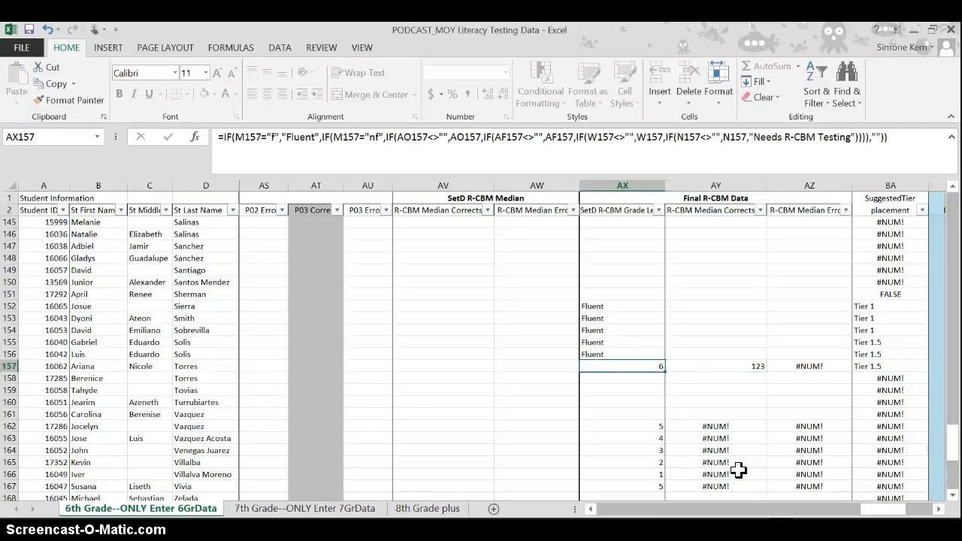
pyautogui.press('Right')
pyautogui.press('Right')
pyautogui.press('Right')
pyautogui.press('Left')
pyautogui.press('Left')
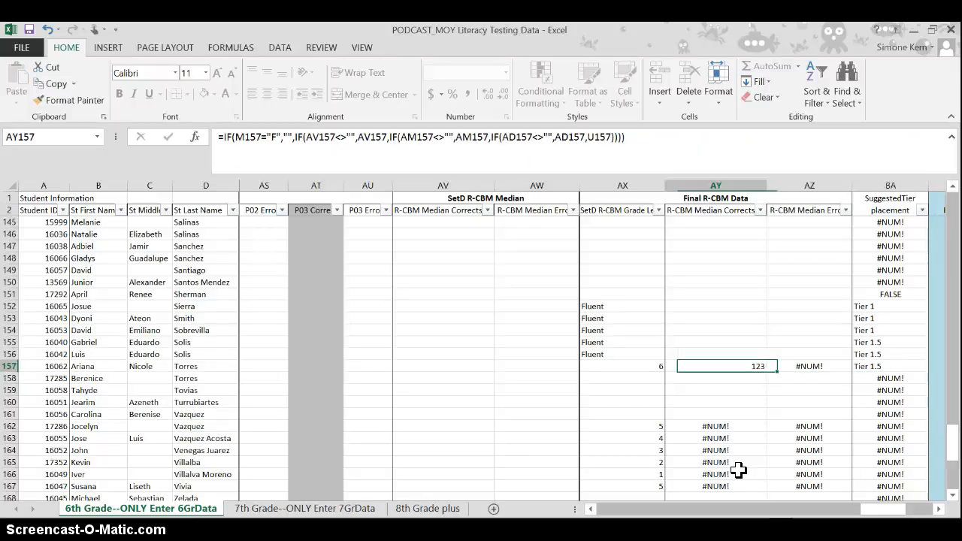
pyautogui.press('Left')
pyautogui.press('Right')
pyautogui.press('Right')
pyautogui.press('Right')
# - Go back along row 157 to recheck the SetB grade level in W157 and the P01 Corrects score in X157
pyautogui.press('Left')
pyautogui.press('Left')
pyautogui.press('Left')
pyautogui.press('Left')
pyautogui.press('Left')
pyautogui.press('Left')
pyautogui.press('Left')
pyautogui.press('Left')
pyautogui.press('Left')
pyautogui.press('Left')
pyautogui.press('Left')
pyautogui.press('Left')
pyautogui.press('Left')
pyautogui.press('Left')
pyautogui.press('Left')
pyautogui.press('Left')
pyautogui.press('Left')
pyautogui.press('Left')
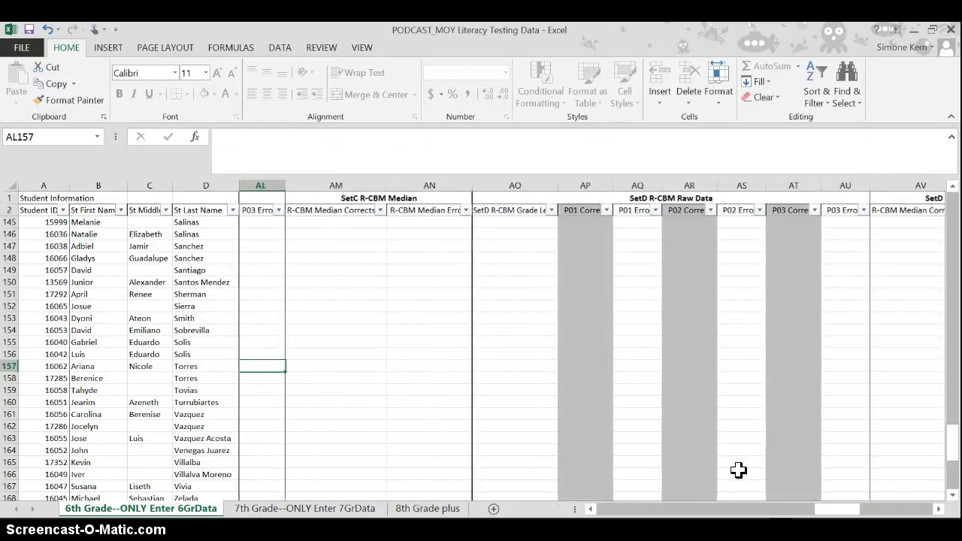
pyautogui.press('Left')
pyautogui.press('Left')
pyautogui.press('Left')
pyautogui.press('Left')
pyautogui.press('Left')
pyautogui.press('Left')
pyautogui.press('Left')
pyautogui.press('Left')
pyautogui.press('Left')
pyautogui.press('Left')
pyautogui.press('Left')
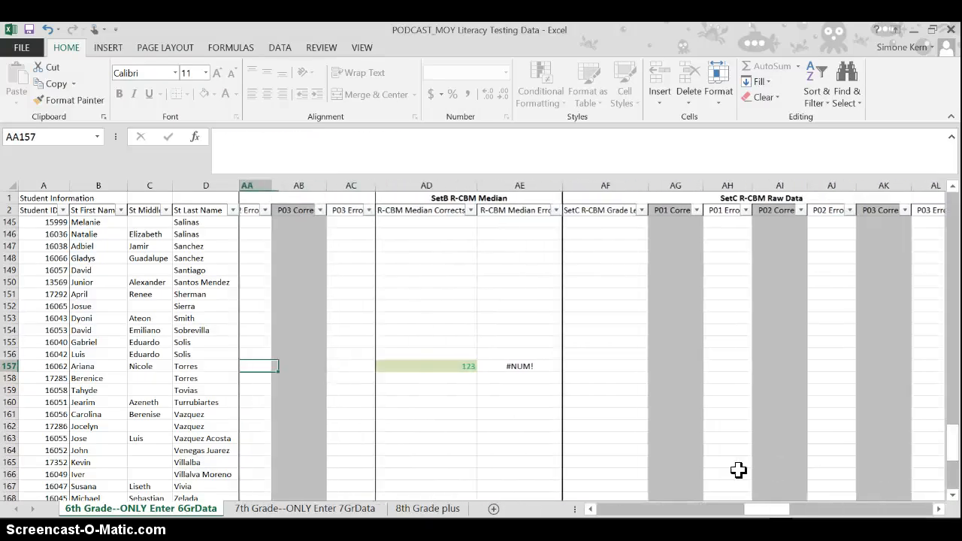
pyautogui.press('Left')
pyautogui.press('Left')
pyautogui.press('Right')
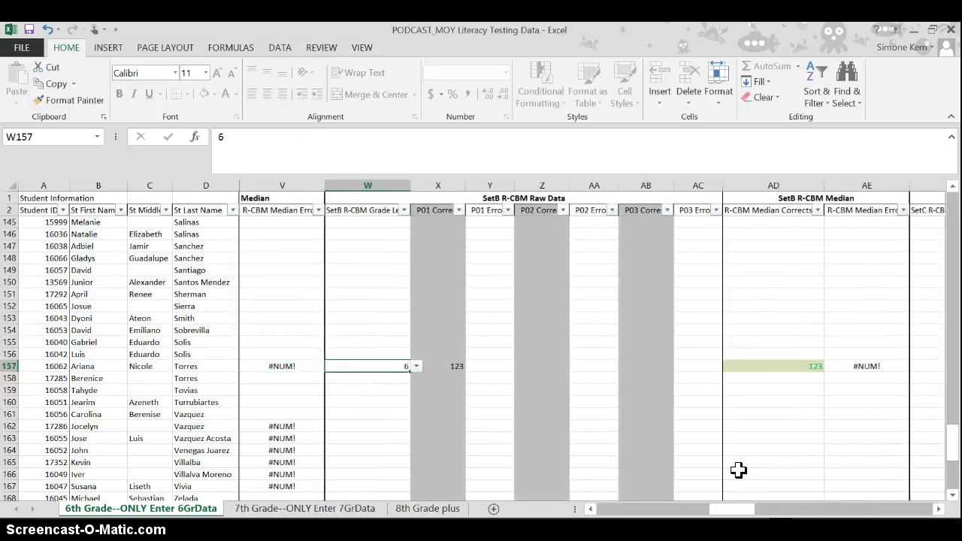
pyautogui.press('Right')
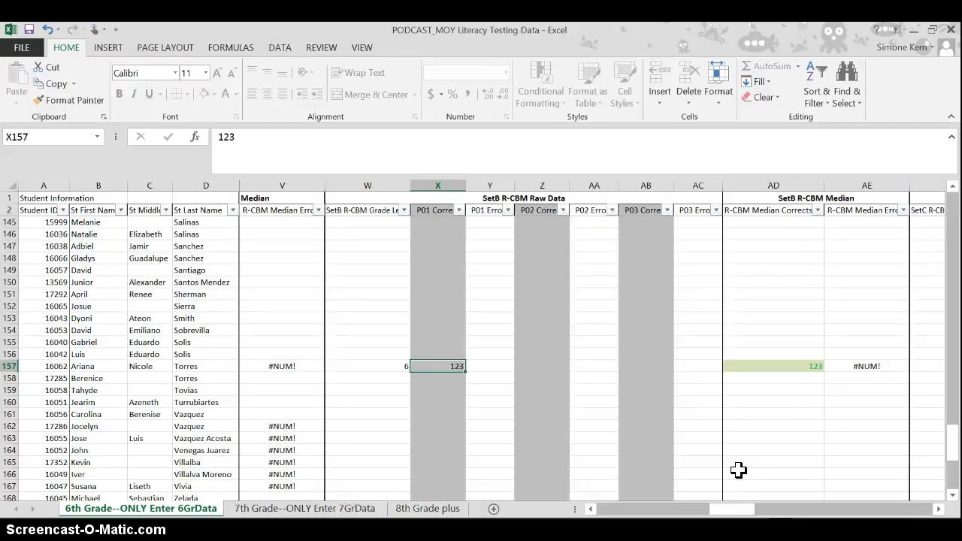
# - Compare the SetA grade level and median in row 157 with the SetB grade level and median
pyautogui.press('Left')
pyautogui.press('Left')
pyautogui.press('Left')
pyautogui.press('Left')
pyautogui.press('Left')
pyautogui.press('Left')
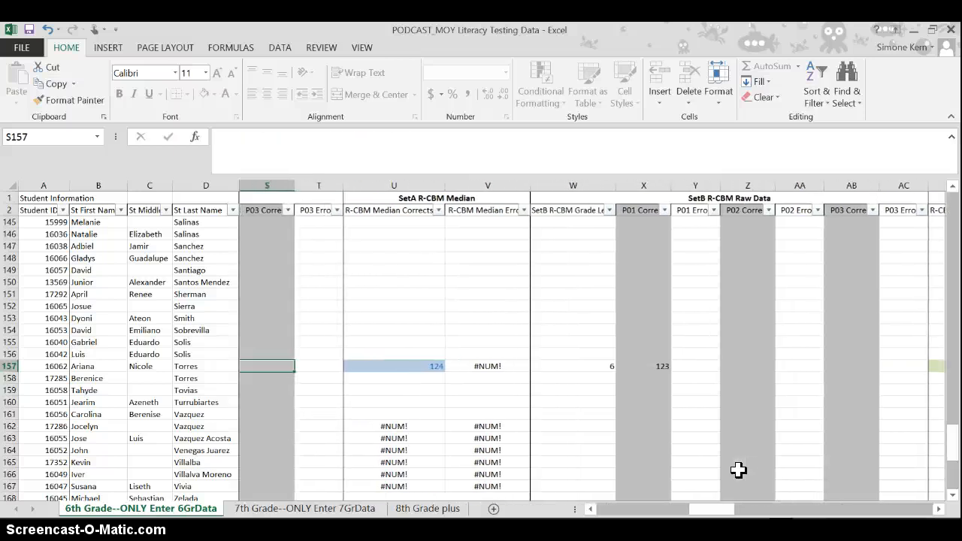
pyautogui.press('Left')
pyautogui.press('Left')
pyautogui.press('Left')
pyautogui.press('Left')
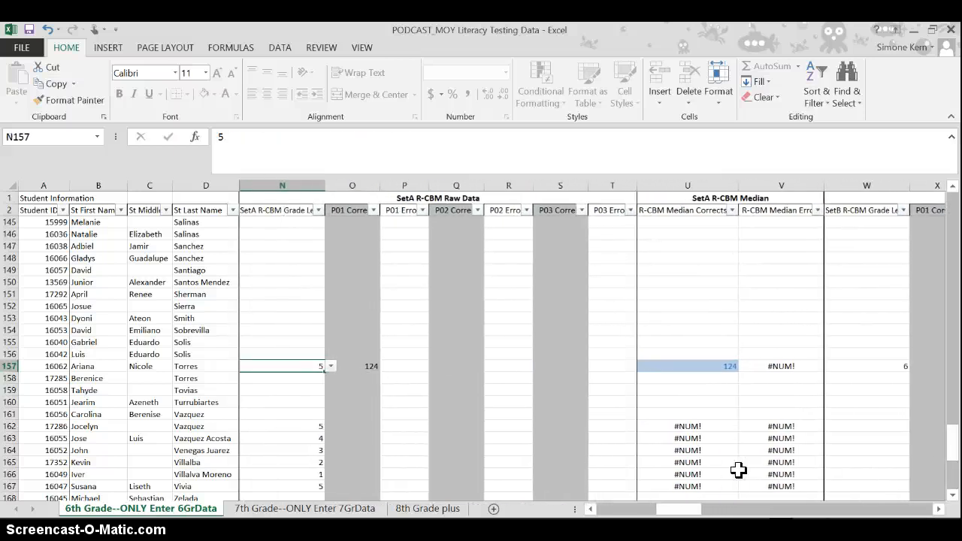
pyautogui.press('Right')
pyautogui.press('Right')
pyautogui.press('Right')
pyautogui.press('Right')
pyautogui.press('Right')
pyautogui.press('Right')
pyautogui.press('Right')
pyautogui.press('Right')
pyautogui.press('Right')
pyautogui.press('Right')
pyautogui.press('Right')
pyautogui.press('Right')
pyautogui.press('Right')
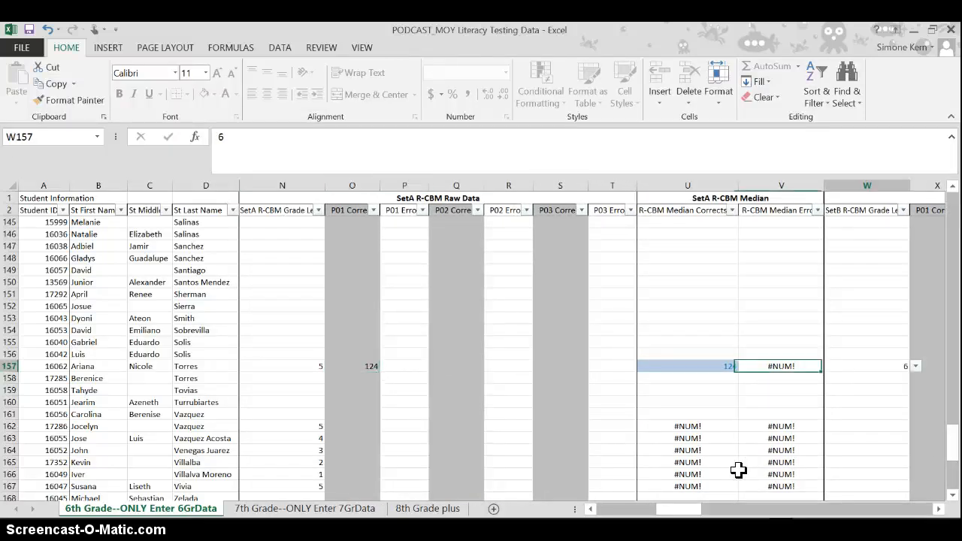
pyautogui.press('Right')
pyautogui.press('Right')
pyautogui.press('Right')
pyautogui.press('Right')
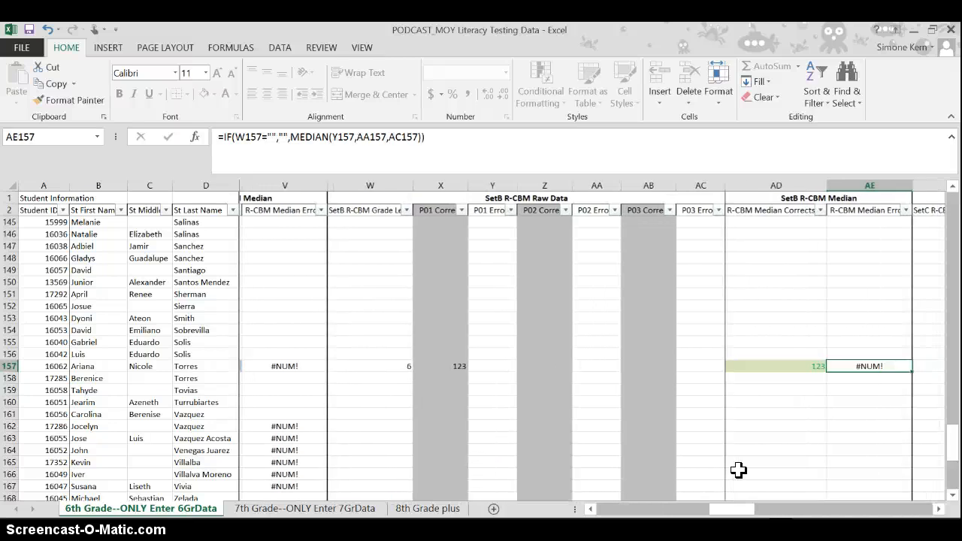
# - Change the SetB P01 Corrects score in X157 to 100 and check the R-CBM Median Corrects in AD157
pyautogui.press('Left')
pyautogui.press('Left')
pyautogui.press('Left')
pyautogui.press('Left')
pyautogui.press('Left')
pyautogui.press('Left')
pyautogui.press('Left')
pyautogui.press('Left')
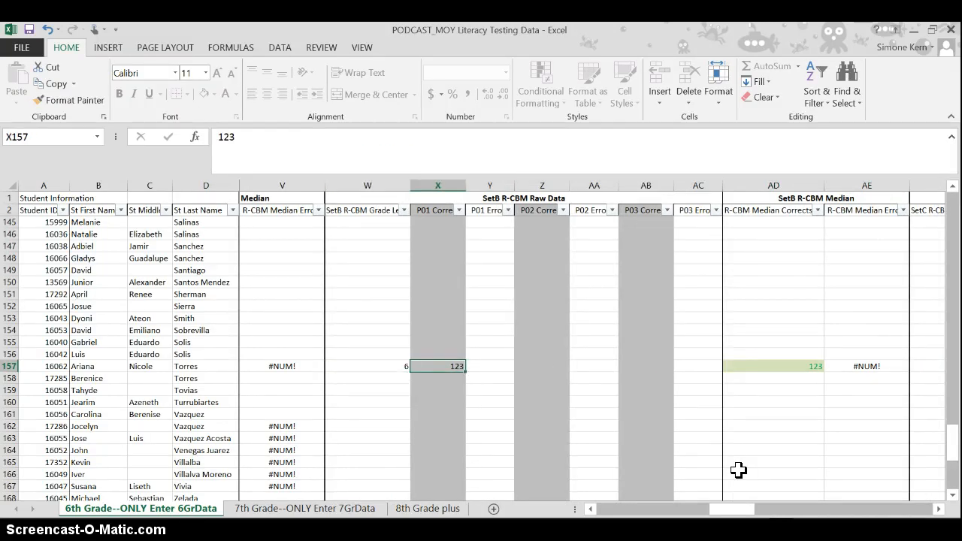
pyautogui.write('100')
pyautogui.press('Tab')
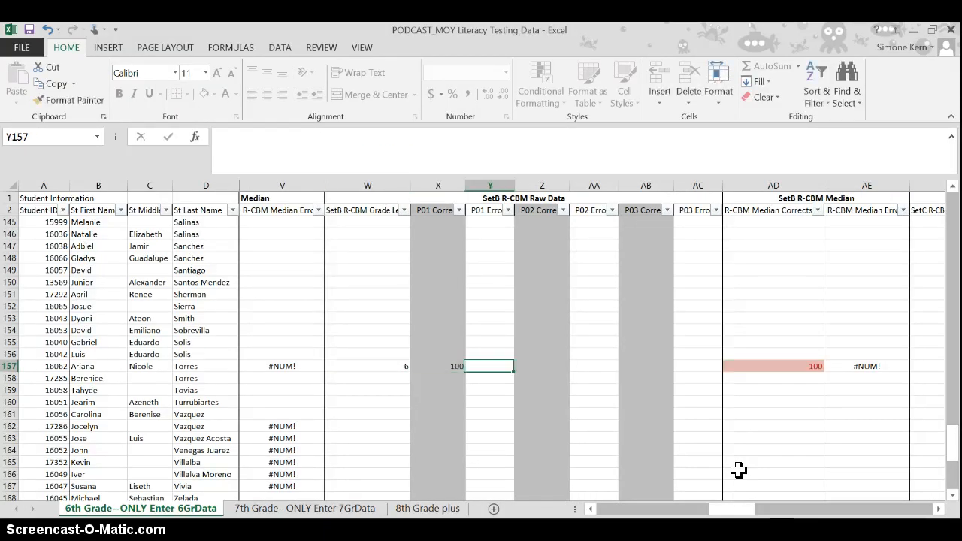
pyautogui.click(770, 367)
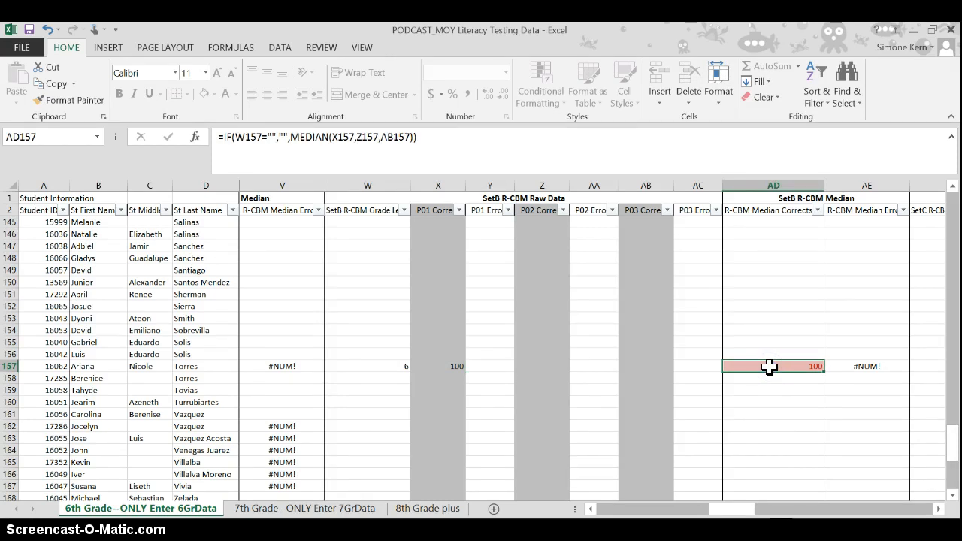
# - Review row 157 from the SetA grade level in N157 through the SetB R-CBM Median Corrects in AD157
pyautogui.moveTo(727, 507); pyautogui.dragTo(680, 509)
pyautogui.click(296, 366)
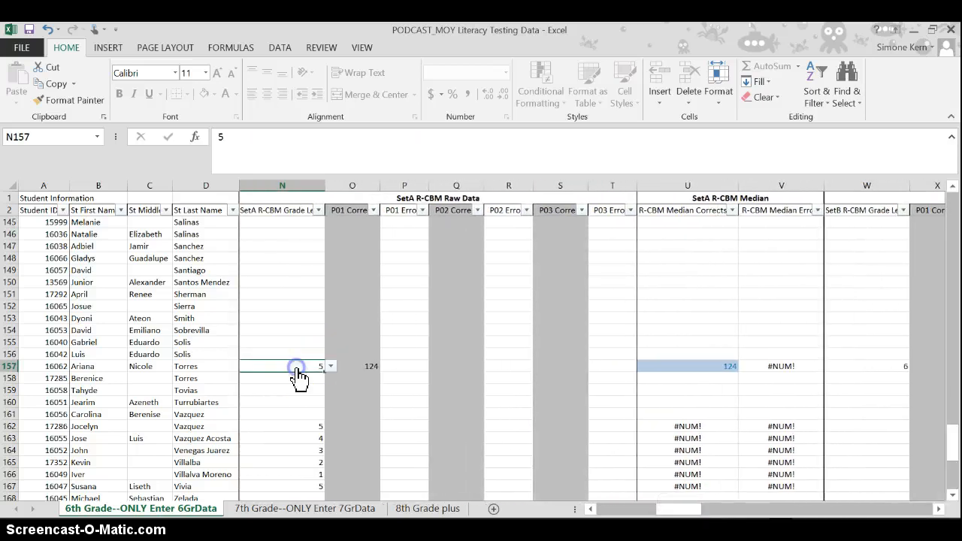
pyautogui.press('Tab')
pyautogui.press('Tab')
pyautogui.press('Tab')
pyautogui.press('Tab')
pyautogui.press('Tab')
pyautogui.press('Tab')
pyautogui.press('Tab')
pyautogui.press('Tab')
pyautogui.press('Tab')
pyautogui.press('Tab')
pyautogui.press('Tab')
pyautogui.press('Tab')
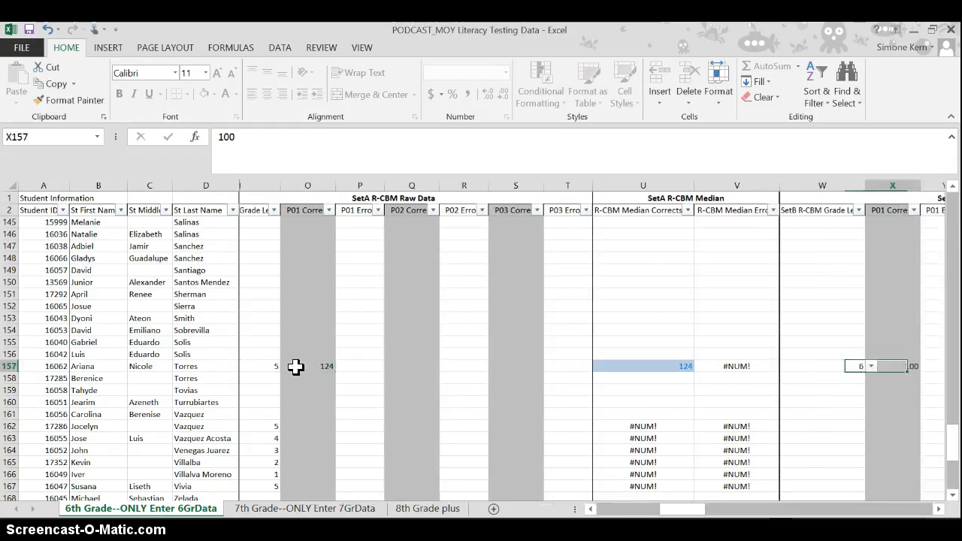
pyautogui.press('Tab')
pyautogui.press('Tab')
pyautogui.press('Tab')
pyautogui.press('Tab')
pyautogui.press('Tab')
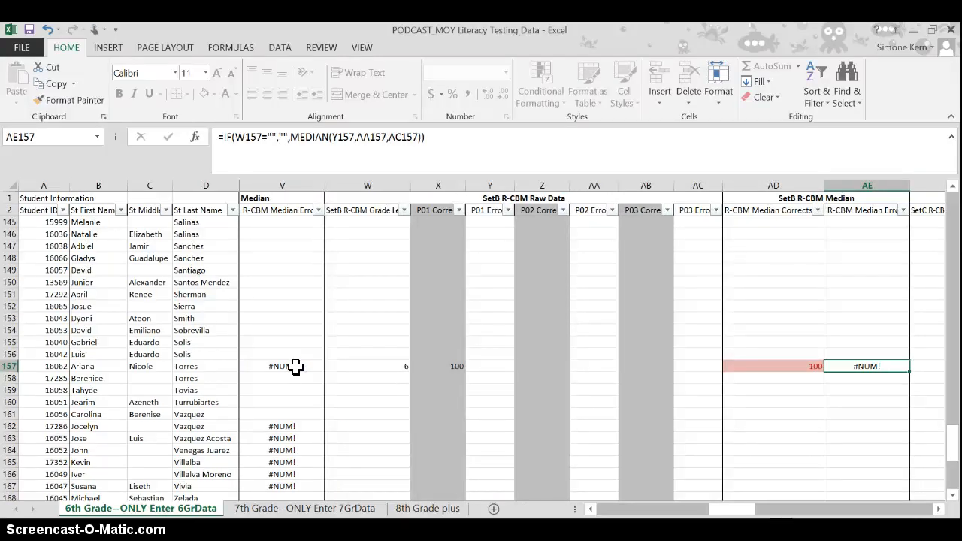
pyautogui.press('Left')
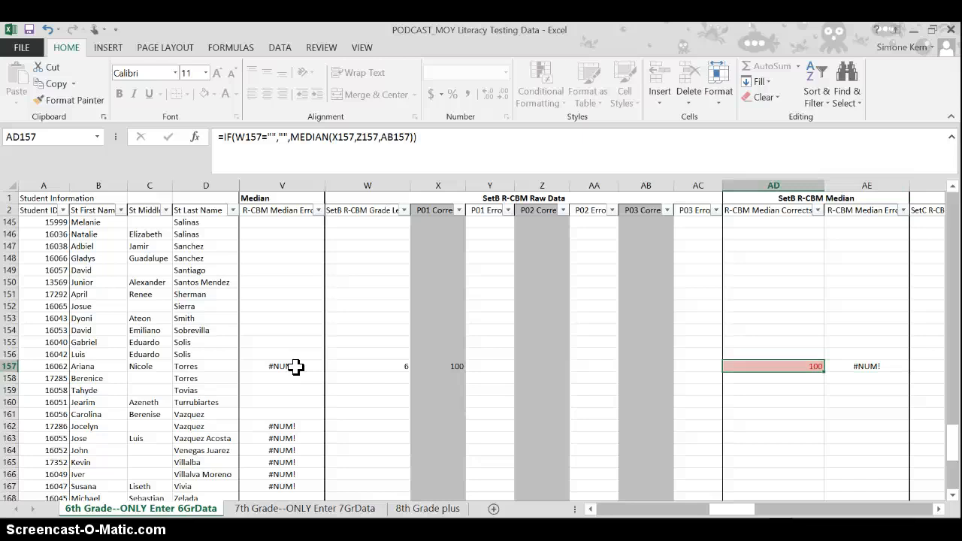
pyautogui.press('Left')
pyautogui.press('Left')
pyautogui.press('Left')
pyautogui.press('Left')
pyautogui.press('Left')
pyautogui.press('Left')
pyautogui.press('Left')
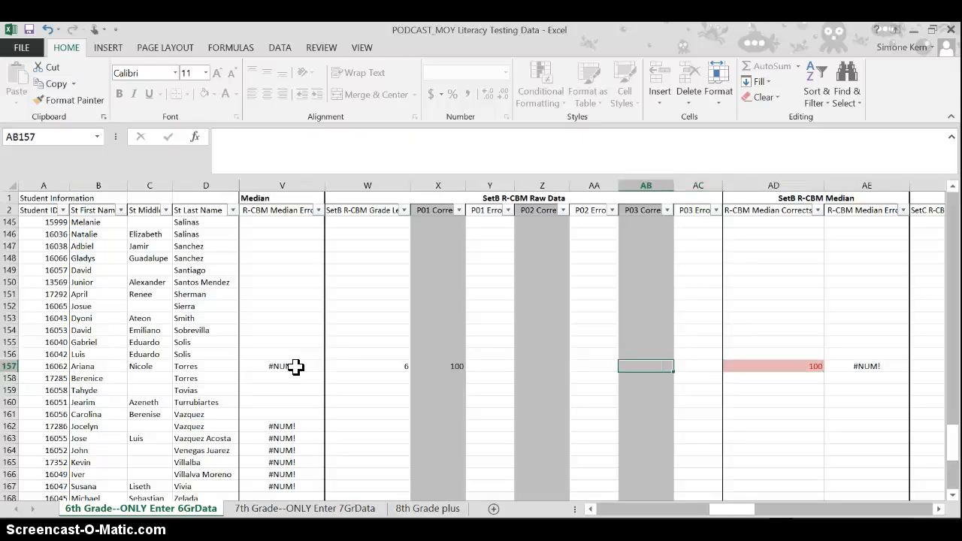
# - Check the Final R-CBM Data and Suggested Tier placement in row 157 for the changed SetB score
pyautogui.press('Right')
pyautogui.press('Right')
pyautogui.press('Right')
pyautogui.press('Right')
pyautogui.press('Right')
pyautogui.press('Right')
pyautogui.press('Right')
pyautogui.press('Right')
pyautogui.press('Right')
pyautogui.press('Right')
pyautogui.press('Right')
pyautogui.press('Right')
pyautogui.press('Right')
pyautogui.press('Right')
pyautogui.press('Right')
pyautogui.press('Right')
pyautogui.press('Right')
pyautogui.press('Right')
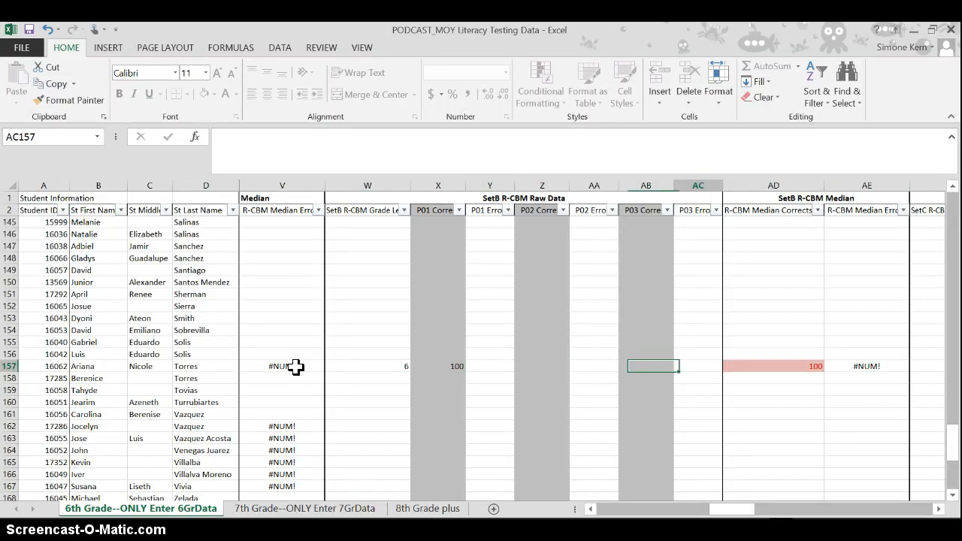
pyautogui.press('Right')
pyautogui.press('Right')
pyautogui.press('Right')
pyautogui.press('Right')
pyautogui.press('Right')
pyautogui.press('Right')
pyautogui.press('Right')
pyautogui.press('Right')
pyautogui.press('Right')
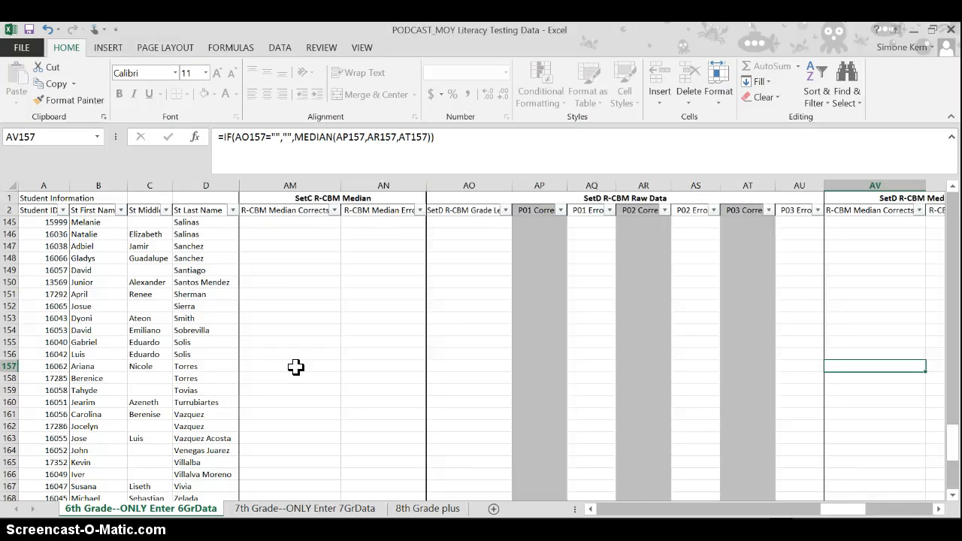
pyautogui.press('Left')
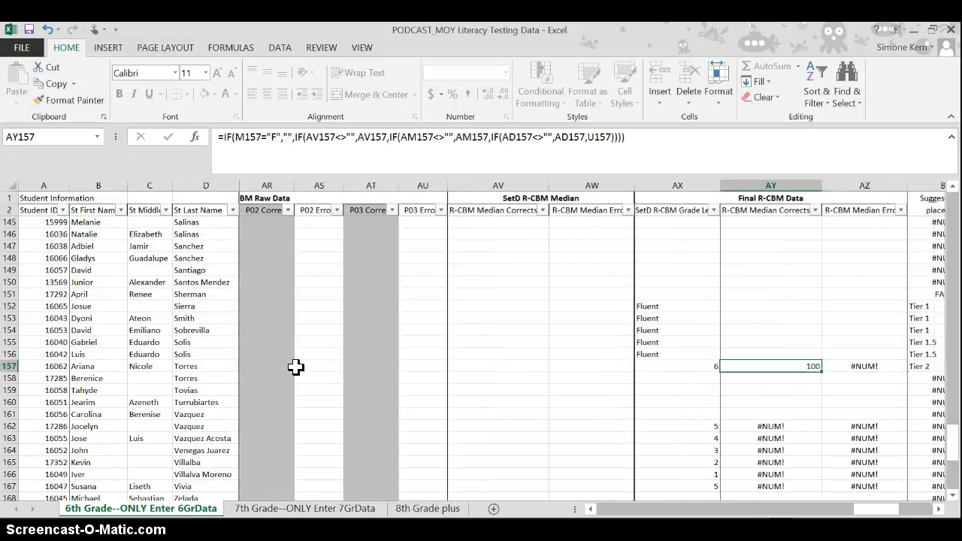
# - Return to the Maze Median columns and select the Maze Median Corrects cell K158 in the next student's row
pyautogui.press('Left')
pyautogui.press('Left')
pyautogui.press('Left')
pyautogui.press('Left')
pyautogui.press('Left')
pyautogui.press('Left')
pyautogui.press('Left')
pyautogui.press('Left')
pyautogui.press('Left')
pyautogui.press('Left')
pyautogui.press('Left')
pyautogui.press('Left')
pyautogui.press('Left')
pyautogui.press('Left')
pyautogui.press('Left')
pyautogui.press('Left')
pyautogui.press('Left')
pyautogui.press('Left')
pyautogui.press('Left')
pyautogui.press('Left')
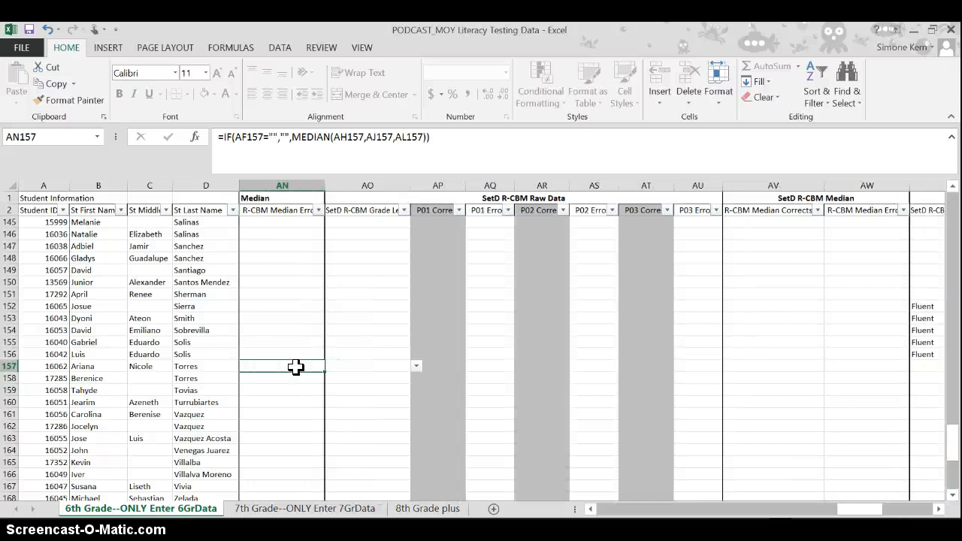
pyautogui.press('Left')
pyautogui.press('Left')
pyautogui.press('Left')
pyautogui.press('Left')
pyautogui.press('Left')
pyautogui.press('Left')
pyautogui.press('Left')
pyautogui.press('Left')
pyautogui.press('Left')
pyautogui.press('Left')
pyautogui.press('Left')
pyautogui.press('Left')
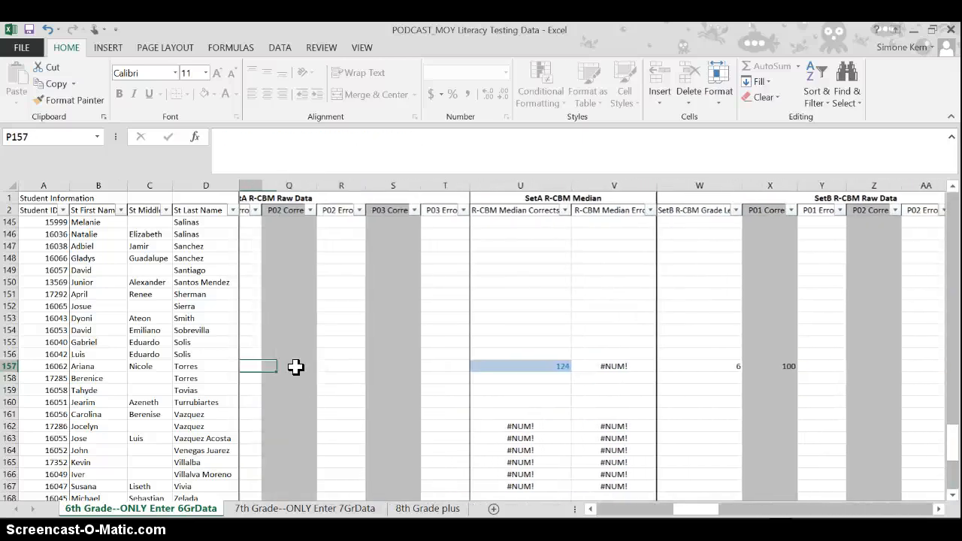
pyautogui.press('Left')
pyautogui.press('Down')
pyautogui.press('Right')
pyautogui.press('Right')
pyautogui.press('Right')
pyautogui.press('Right')
pyautogui.press('Right')
pyautogui.press('Right')
pyautogui.press('Right')
pyautogui.press('Right')
pyautogui.press('Right')
pyautogui.press('Right')
pyautogui.press('Right')
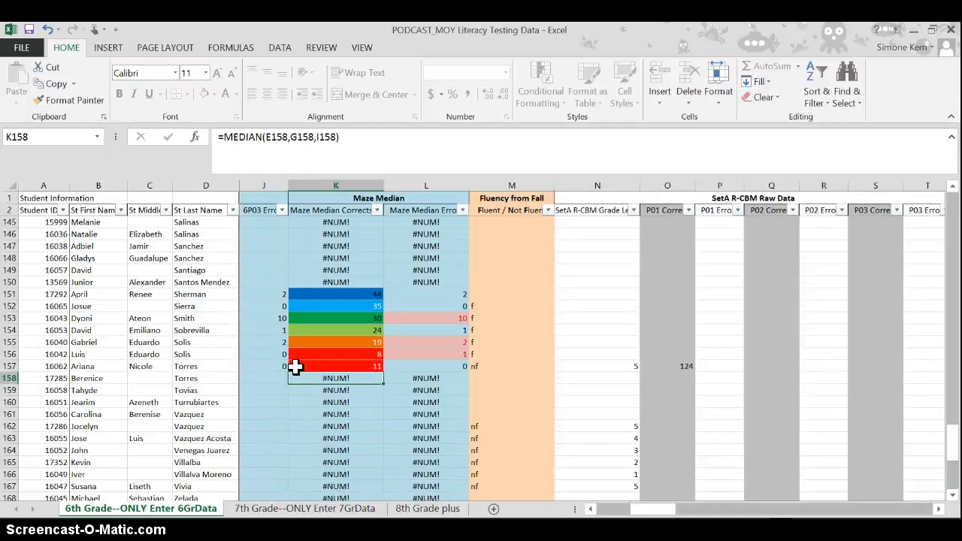
# - Enter 88 as the SetA P01 Corrects score in O163 and check the SetA R-CBM Median Corrects in U163
pyautogui.press('Down')
pyautogui.press('Down')
pyautogui.press('Down')
pyautogui.press('Down')
pyautogui.press('Down')
pyautogui.press('Down')
pyautogui.press('Down')
pyautogui.press('Down')
pyautogui.press('Down')
pyautogui.press('Down')
pyautogui.press('Down')
pyautogui.press('Down')
pyautogui.press('Down')
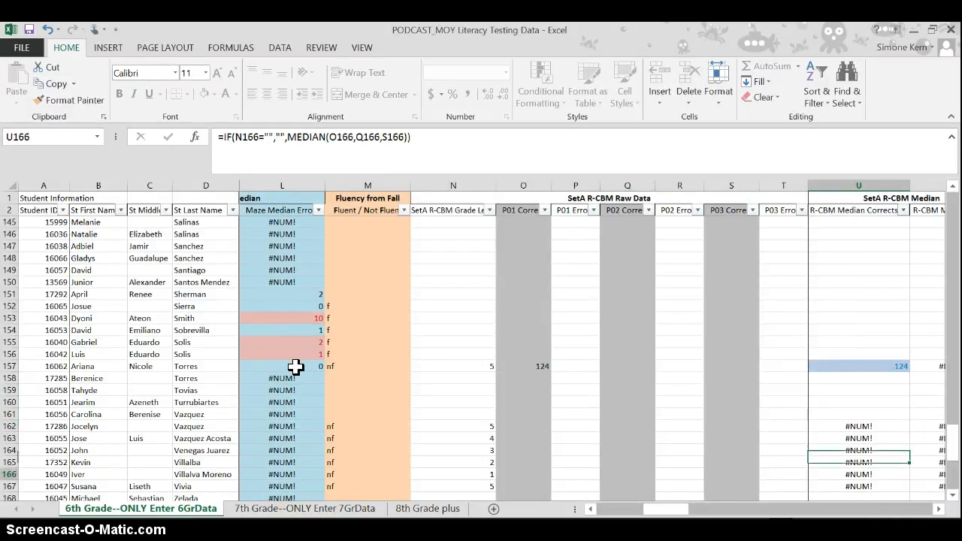
pyautogui.press('Left')
pyautogui.press('Left')
pyautogui.press('Left')
pyautogui.press('Left')
pyautogui.press('Left')
pyautogui.press('Left')
pyautogui.press('Left')
pyautogui.press('Left')
pyautogui.press('Up')
pyautogui.press('Up')
pyautogui.press('Up')
pyautogui.press('Up')
pyautogui.press('Up')
pyautogui.press('Up')
pyautogui.press('Up')
pyautogui.press('Up')
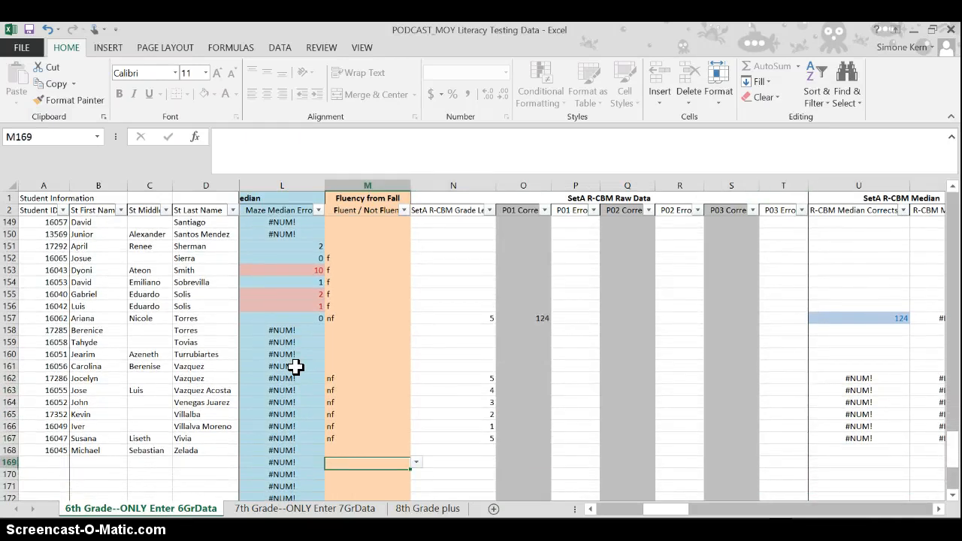
pyautogui.press('Right')
pyautogui.press('Right')
pyautogui.press('Right')
pyautogui.press('Right')
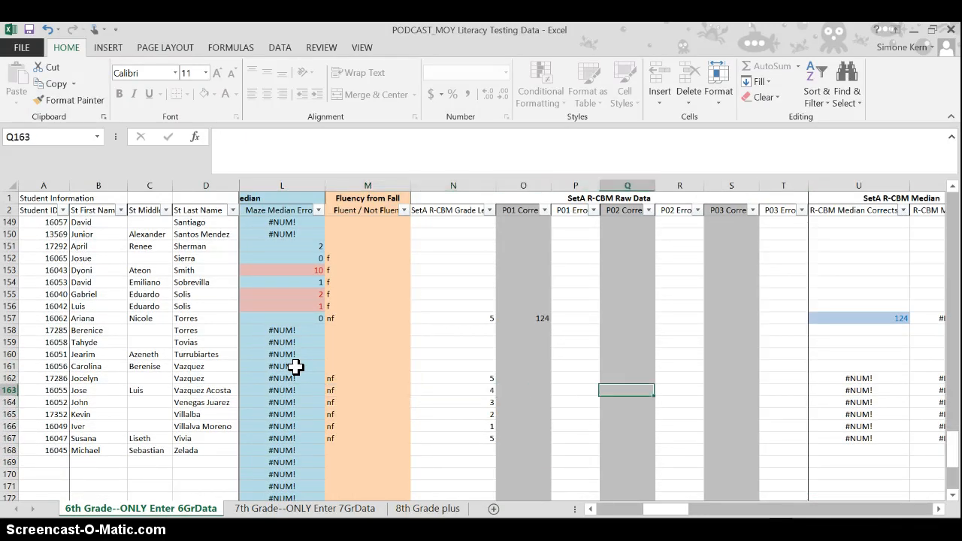
pyautogui.press('Left')
pyautogui.press('Left')
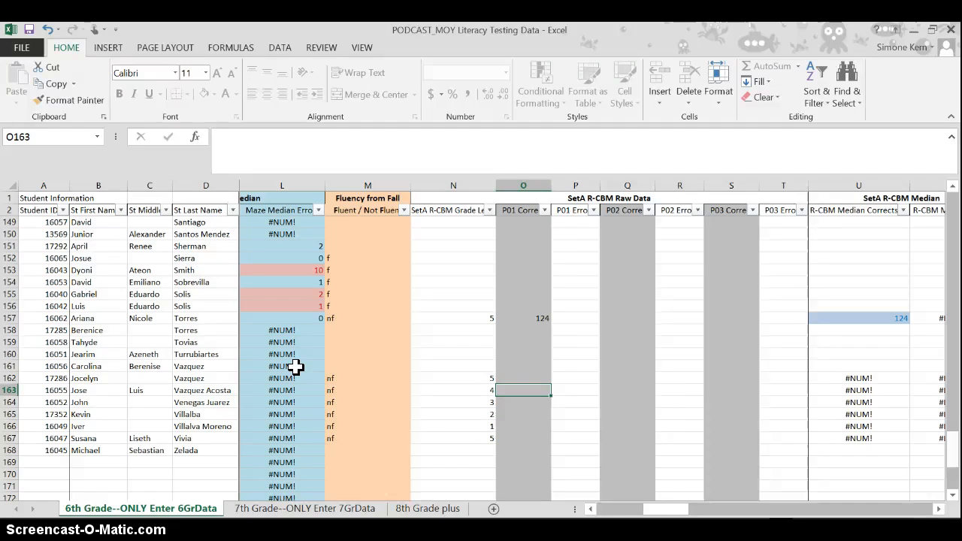
pyautogui.write('88')
pyautogui.press('Right')
pyautogui.press('Right')
pyautogui.press('Right')
pyautogui.press('Right')
pyautogui.press('Right')
pyautogui.press('Right')
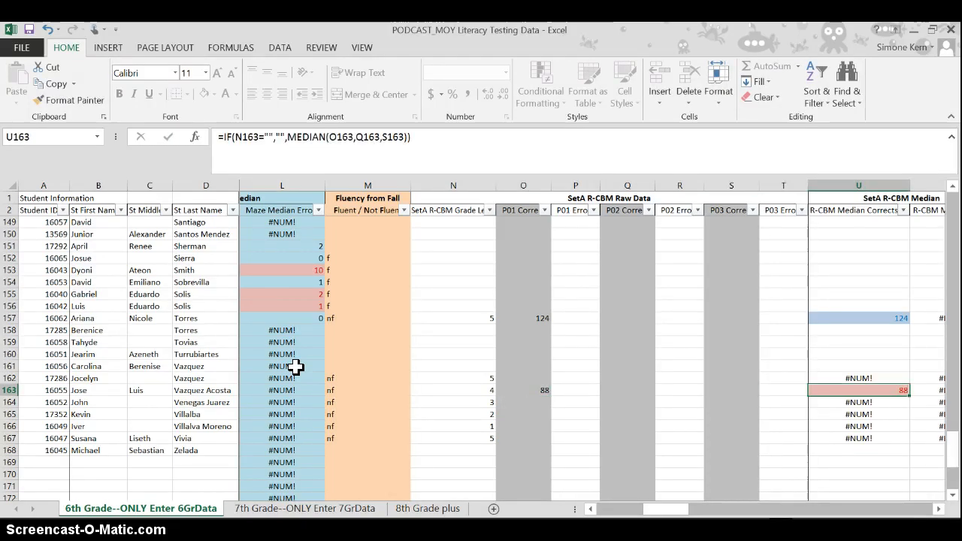
pyautogui.hscroll(1, 296, 367)
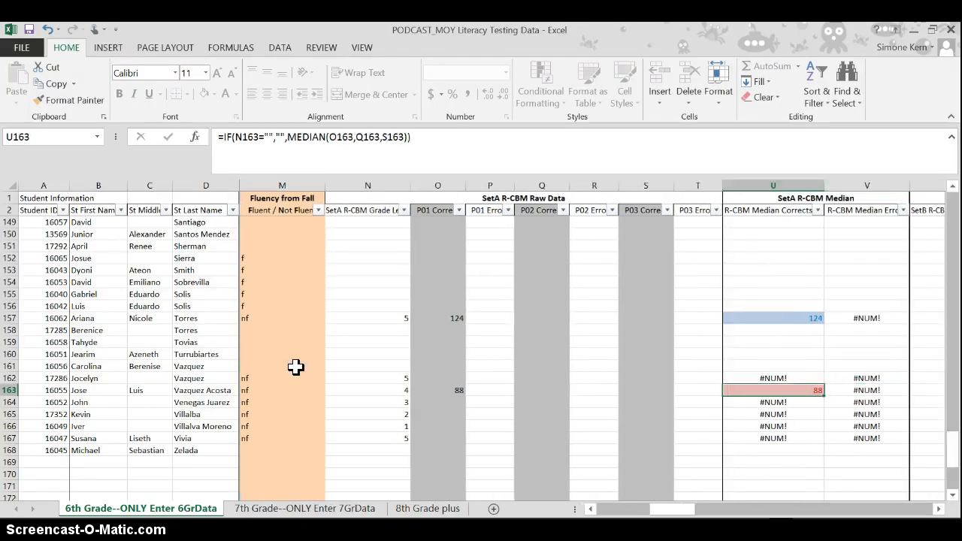
# - Set the SetB R-CBM Grade Level in W163 to 3
pyautogui.hscroll(2, 295, 367)
pyautogui.press('Right')
pyautogui.press('Right')
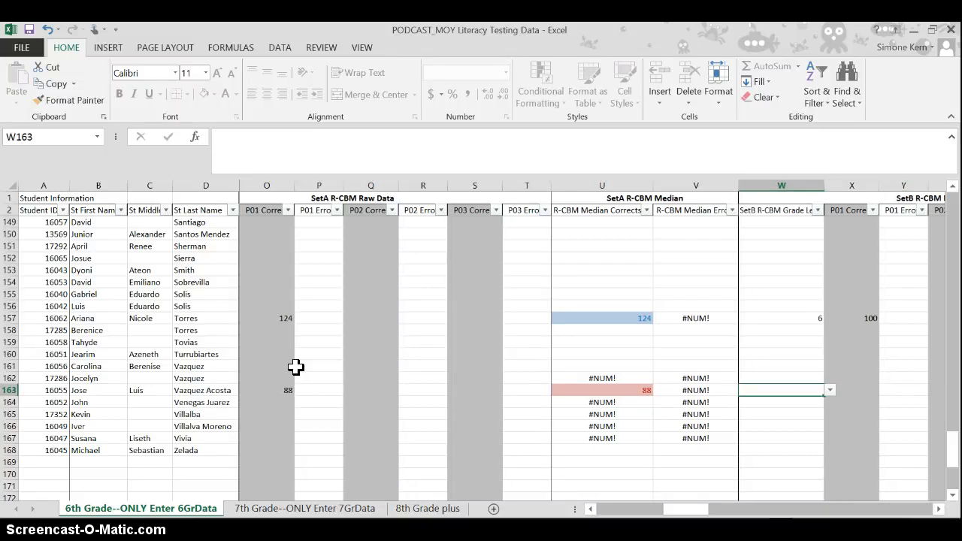
pyautogui.write('6')
pyautogui.press('Right')
pyautogui.write('3')
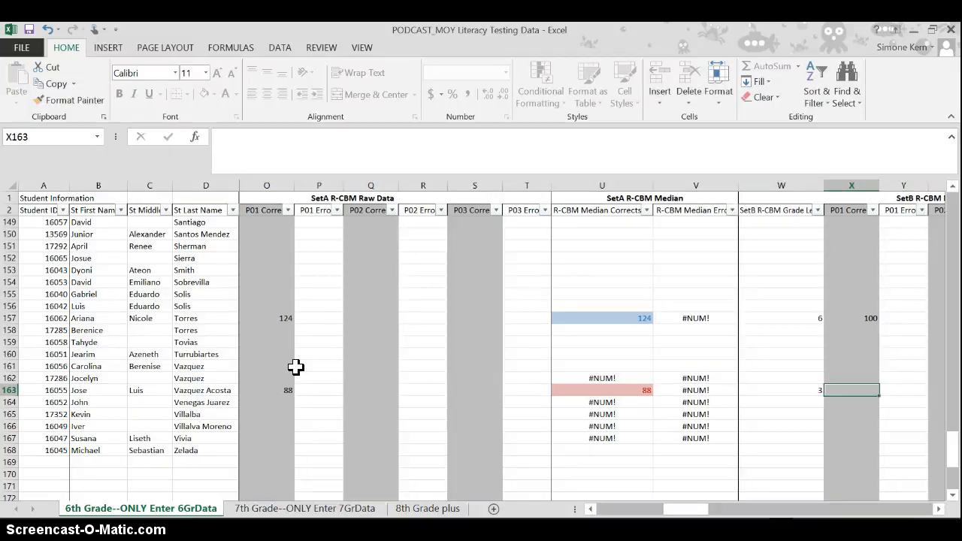
pyautogui.write('67')
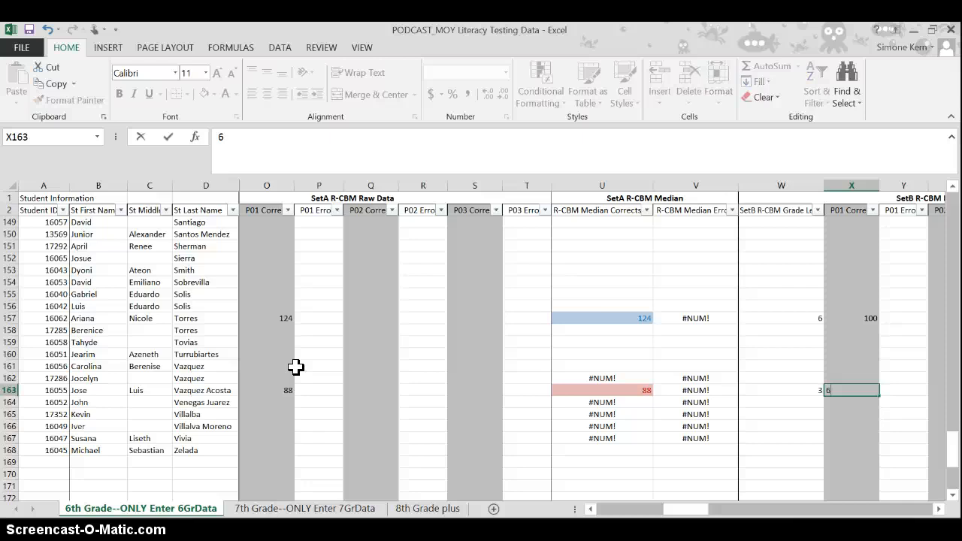
# - Enter 67 as the SetB P01 Corrects score in X163 and check the SetB R-CBM Median Corrects in AD163
pyautogui.press('Right')
pyautogui.press('Right')
pyautogui.press('Right')
pyautogui.press('Right')
pyautogui.press('Right')
pyautogui.press('Right')
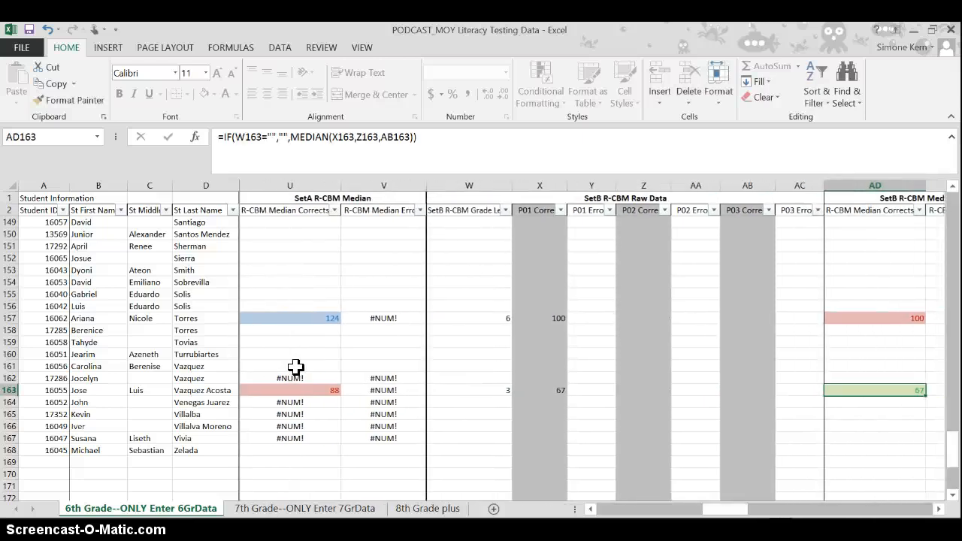
# - Set the SetB P01 Corrects score in X163 to 103 and check the SetB R-CBM Median Corrects in AD163
pyautogui.press('Left')
pyautogui.press('Left')
pyautogui.press('Left')
pyautogui.press('Left')
pyautogui.press('Left')
pyautogui.press('Left')
pyautogui.press('Left')
pyautogui.press('Left')
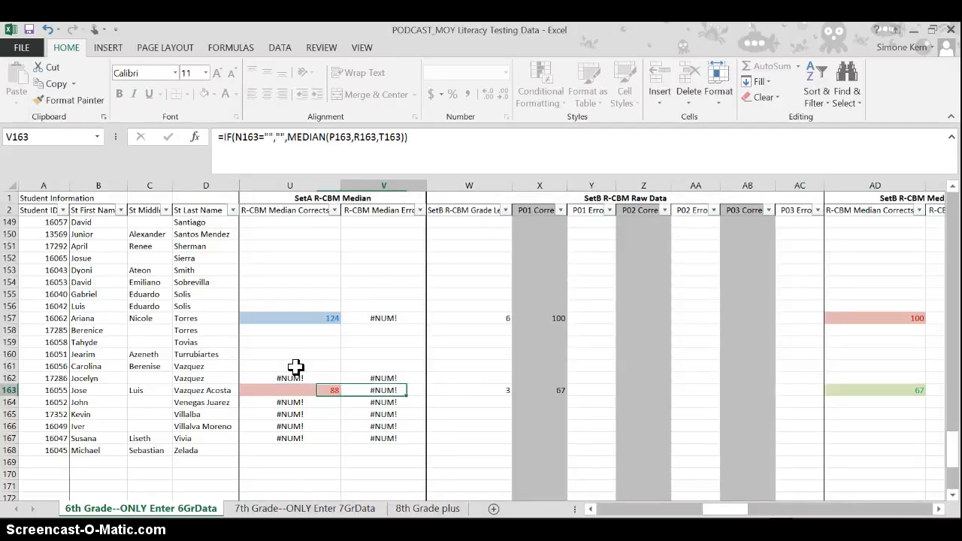
pyautogui.press('Right')
pyautogui.press('Right')
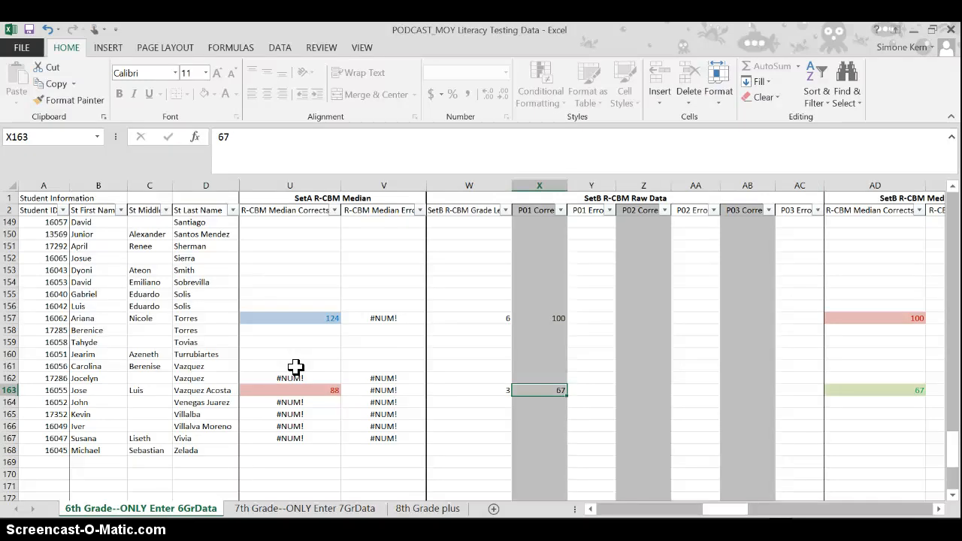
pyautogui.write('103')
pyautogui.press('Right')
pyautogui.press('Right')
pyautogui.press('Right')
pyautogui.press('Right')
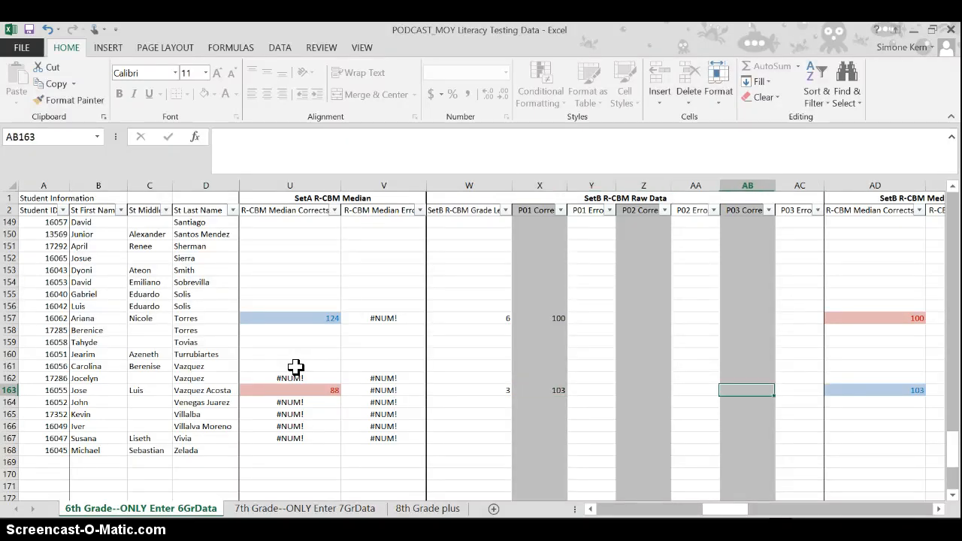
pyautogui.press('Right')
pyautogui.press('Right')
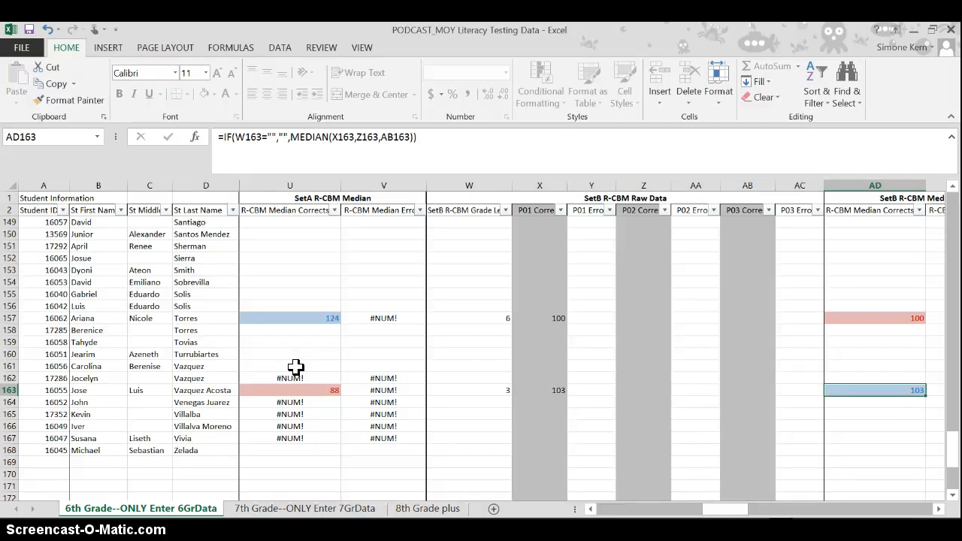
# - Go back along row 163 from the SetB median to the SetA R-CBM Grade Level in N163
pyautogui.press('Right')
pyautogui.press('Left')
pyautogui.press('Right')
pyautogui.press('Left')
pyautogui.press('Left')
pyautogui.press('Left')
pyautogui.press('Left')
pyautogui.press('Left')
pyautogui.press('Left')
pyautogui.press('Left')
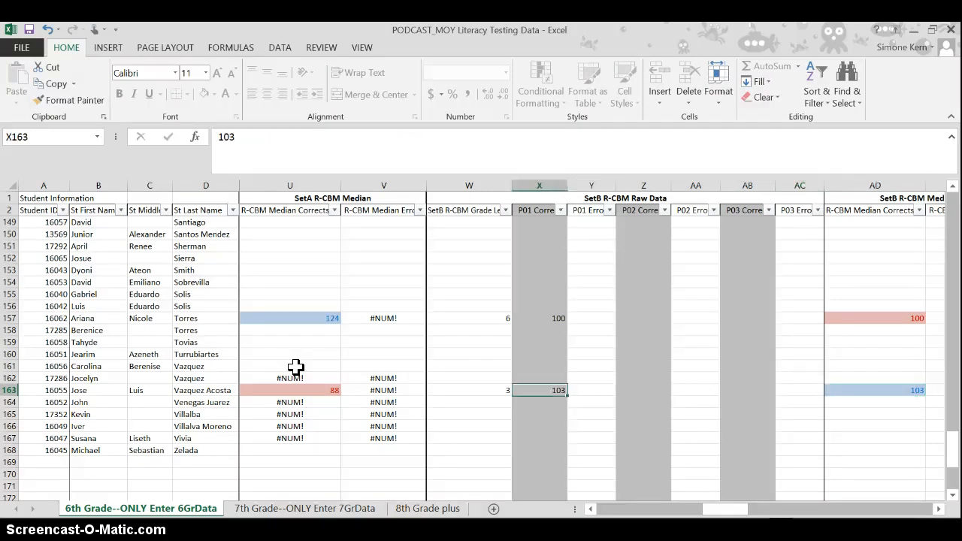
pyautogui.press('Left')
pyautogui.press('Left')
pyautogui.press('Left')
pyautogui.press('Left')
pyautogui.press('Left')
pyautogui.press('Left')
pyautogui.press('Left')
pyautogui.press('Left')
pyautogui.press('Left')
pyautogui.press('Left')
pyautogui.press('Left')
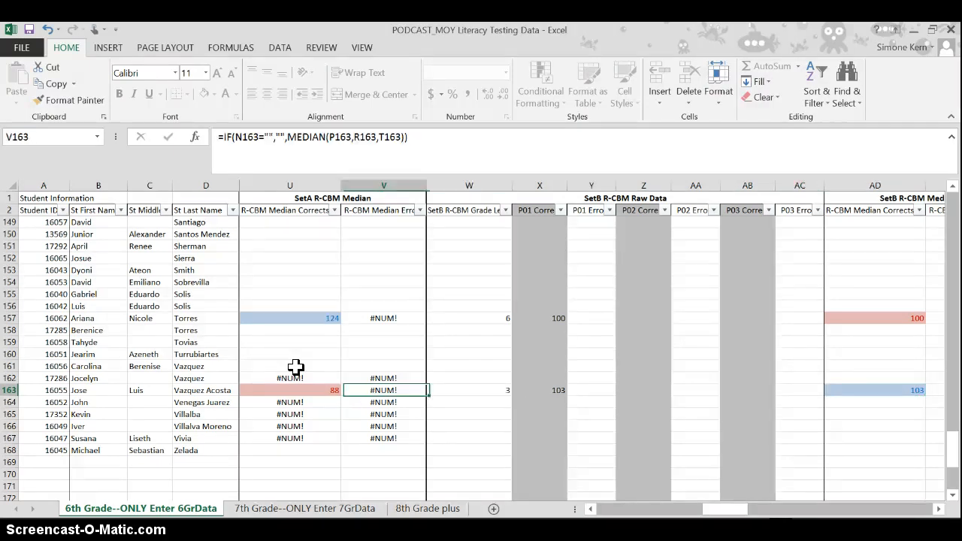
pyautogui.press('Right')
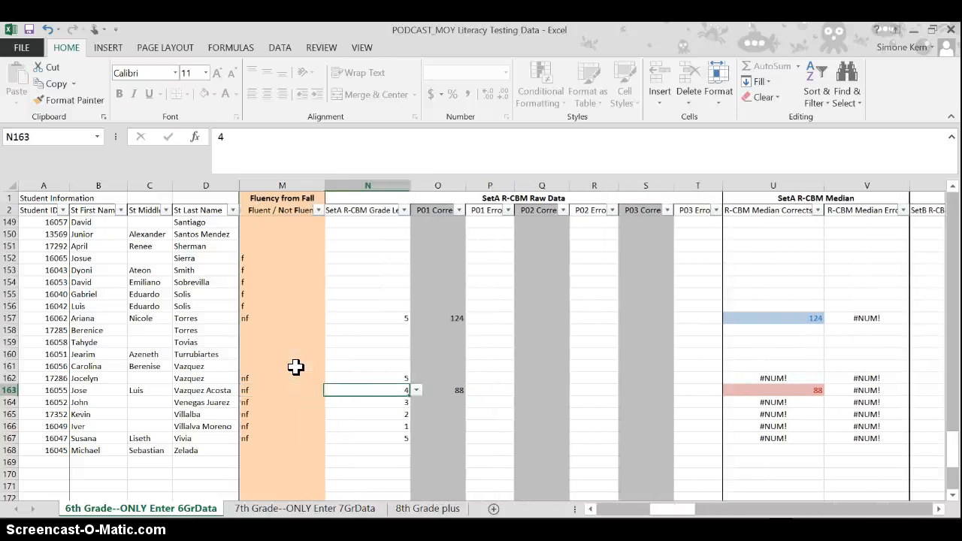
# - Compare the SetA score and median in row 163 with the SetB grade level, score and medians through AE163
pyautogui.press('Right')
pyautogui.press('Right')
pyautogui.press('Right')
pyautogui.press('Right')
pyautogui.press('Right')
pyautogui.press('Right')
pyautogui.press('Right')
pyautogui.press('Right')
pyautogui.press('Right')
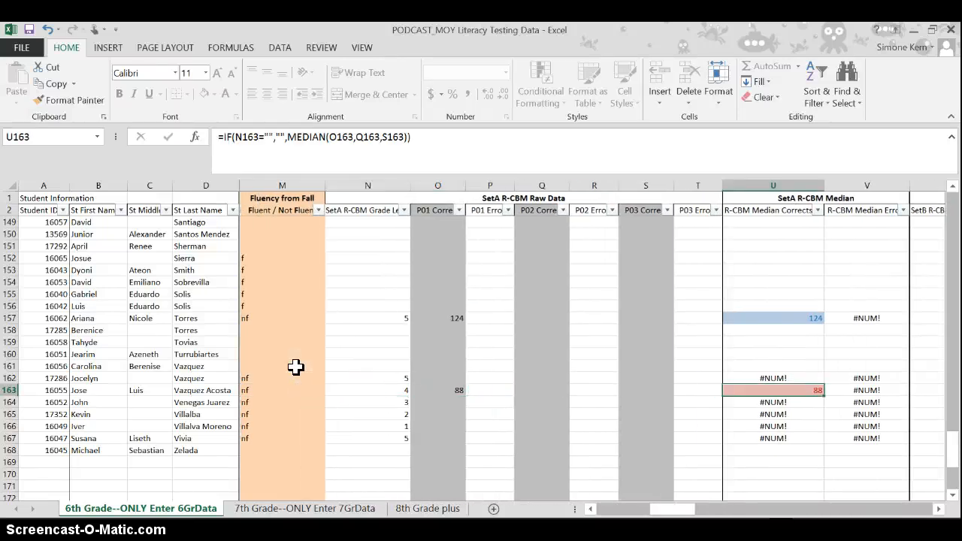
pyautogui.press('Right')
pyautogui.press('Right')
pyautogui.press('Right')
pyautogui.press('Right')
pyautogui.press('Right')
pyautogui.press('Right')
pyautogui.press('Right')
pyautogui.press('Right')
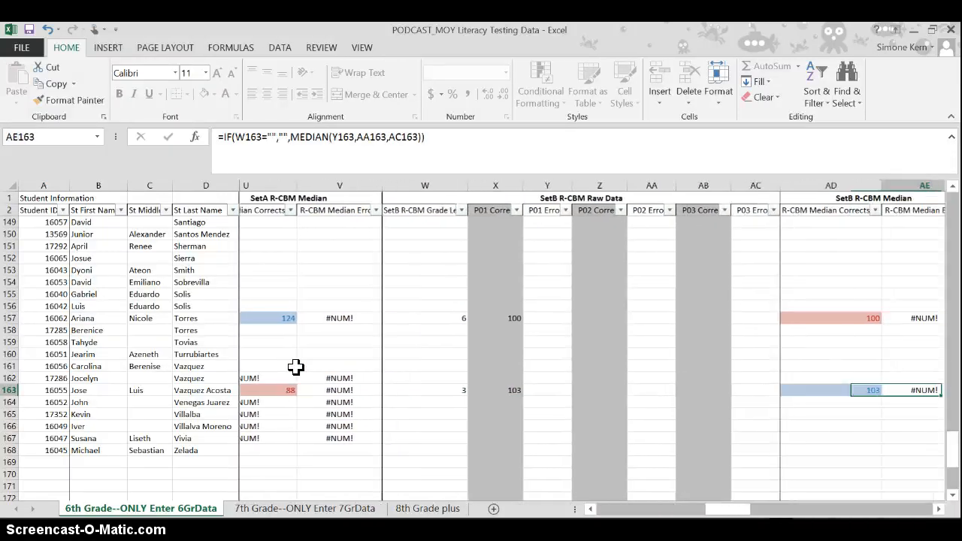
pyautogui.press('Left')
pyautogui.press('Left')
pyautogui.press('Left')
pyautogui.press('Left')
pyautogui.press('Left')
pyautogui.press('Left')
pyautogui.press('Left')
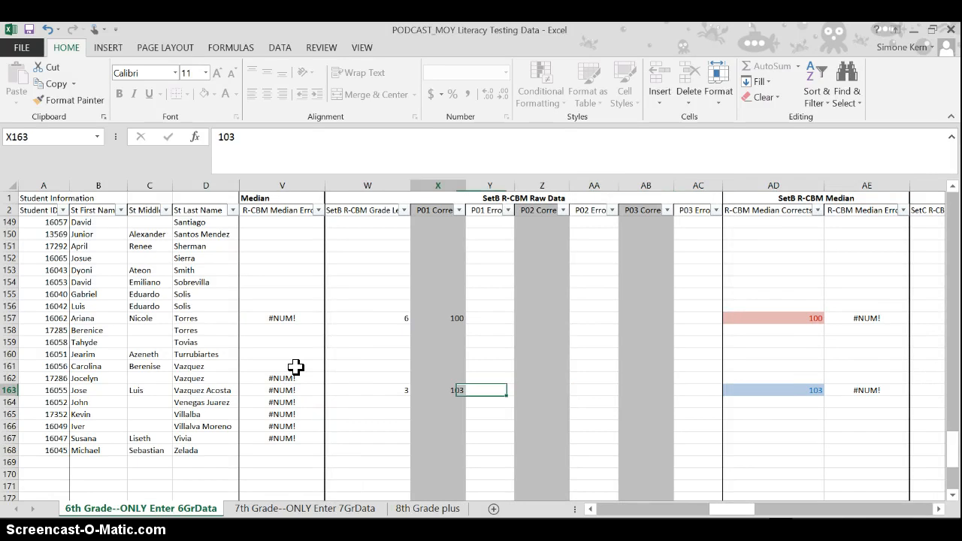
pyautogui.press('Right')
# - Check the Final R-CBM Data, Suggested Tier placement and FINAL Tier Placement cells in row 163
pyautogui.press('Right')
pyautogui.press('Right')
pyautogui.press('Right')
pyautogui.press('Right')
pyautogui.press('Right')
pyautogui.press('Right')
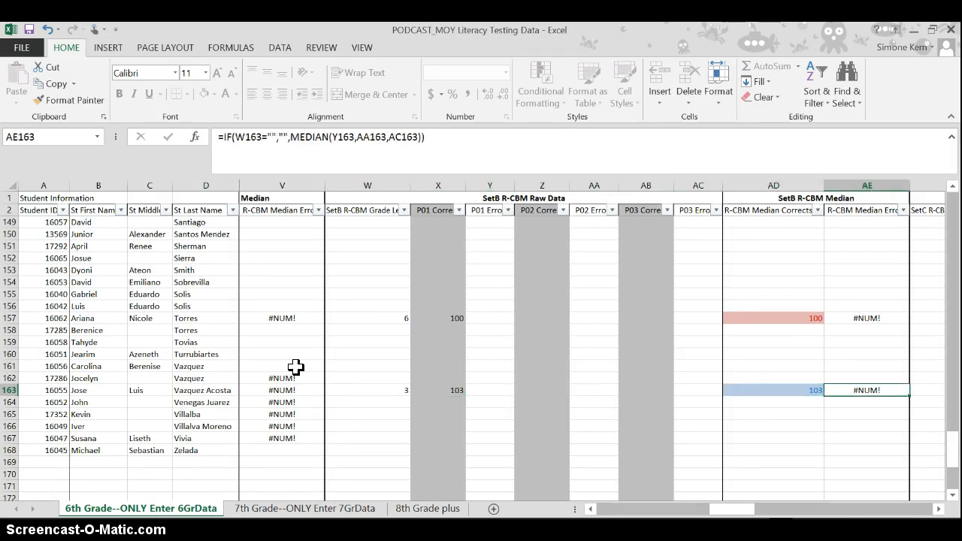
pyautogui.press('Right')
pyautogui.press('Right')
pyautogui.press('Right')
pyautogui.press('Right')
pyautogui.press('Right')
pyautogui.press('Right')
pyautogui.press('Right')
pyautogui.press('Right')
pyautogui.press('Right')
pyautogui.press('Right')
pyautogui.press('Right')
pyautogui.press('Right')
pyautogui.press('Right')
pyautogui.press('Right')
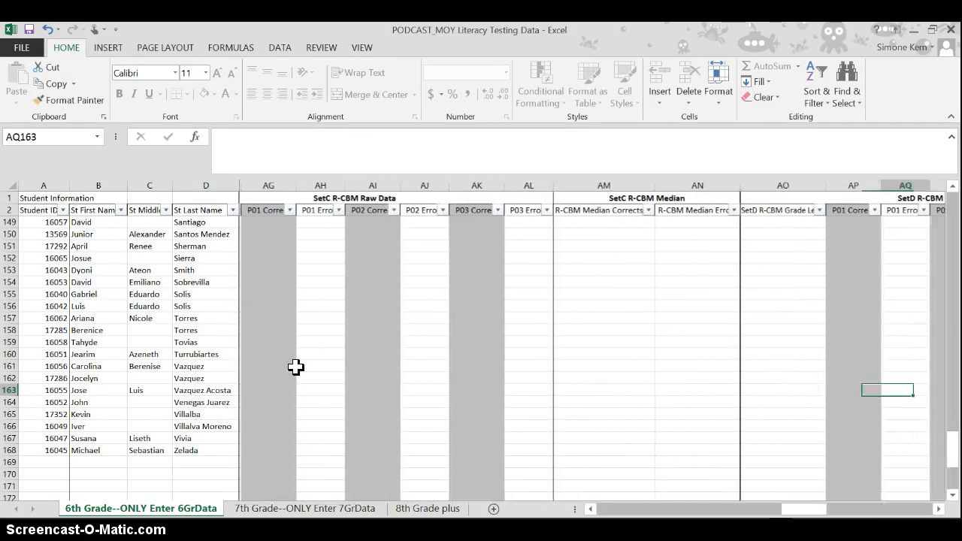
pyautogui.press('Right')
pyautogui.press('Right')
pyautogui.press('Right')
pyautogui.press('Right')
pyautogui.press('Right')
pyautogui.press('Right')
pyautogui.press('Right')
pyautogui.press('Right')
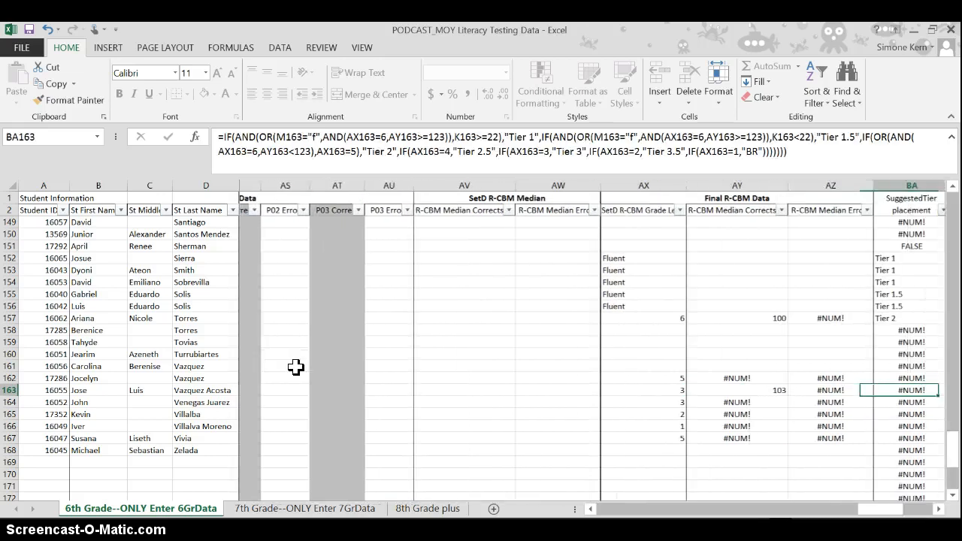
pyautogui.press('Left')
pyautogui.press('Left')
pyautogui.press('Left')
pyautogui.press('Right')
pyautogui.press('Right')
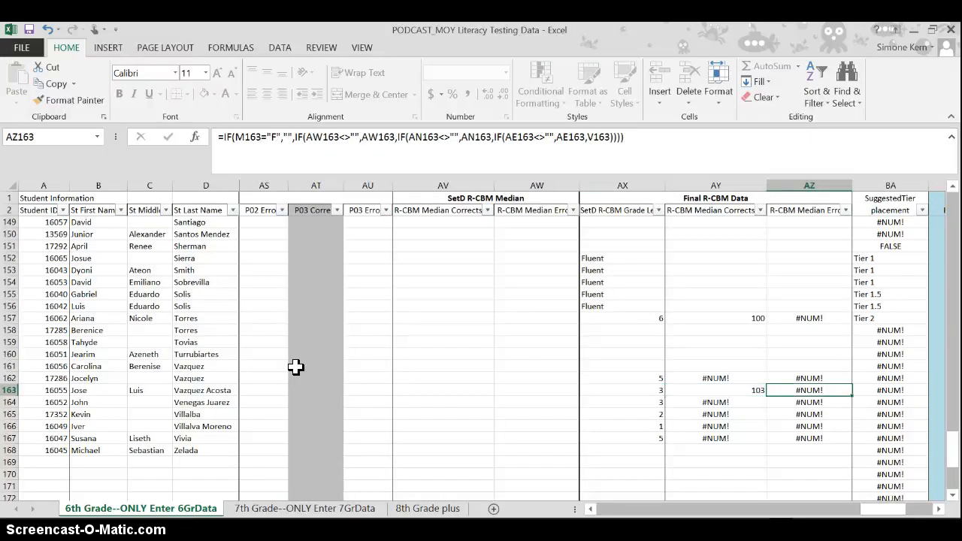
pyautogui.press('Right')
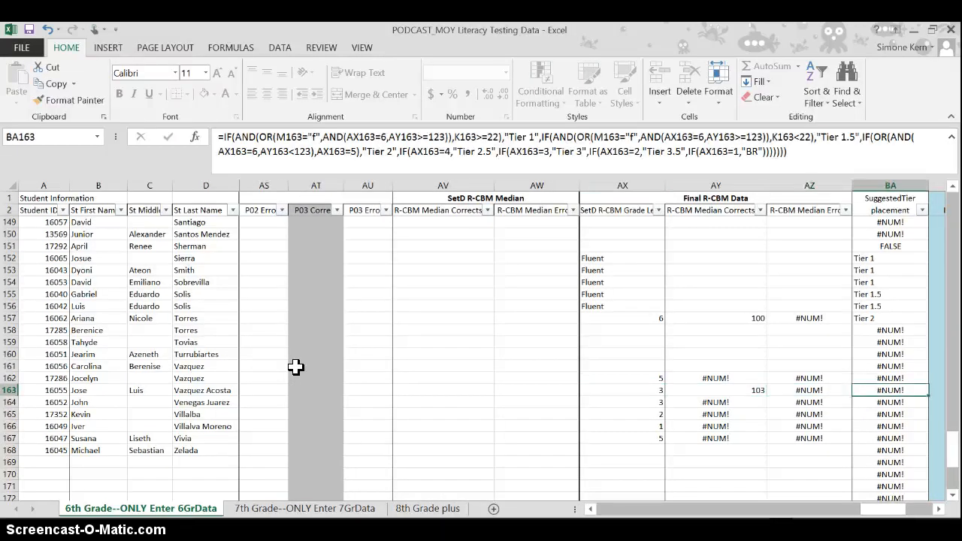
pyautogui.press('Right')
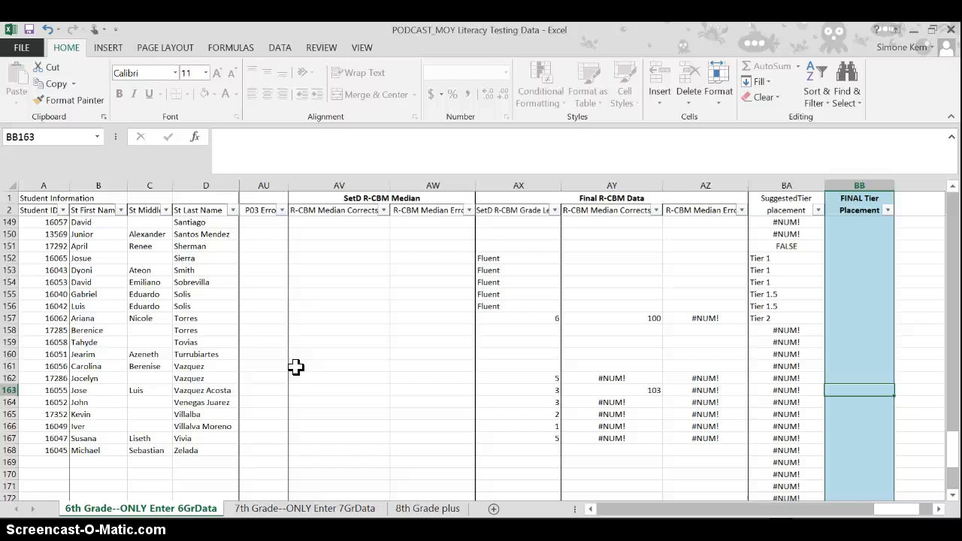
pyautogui.press('Left')
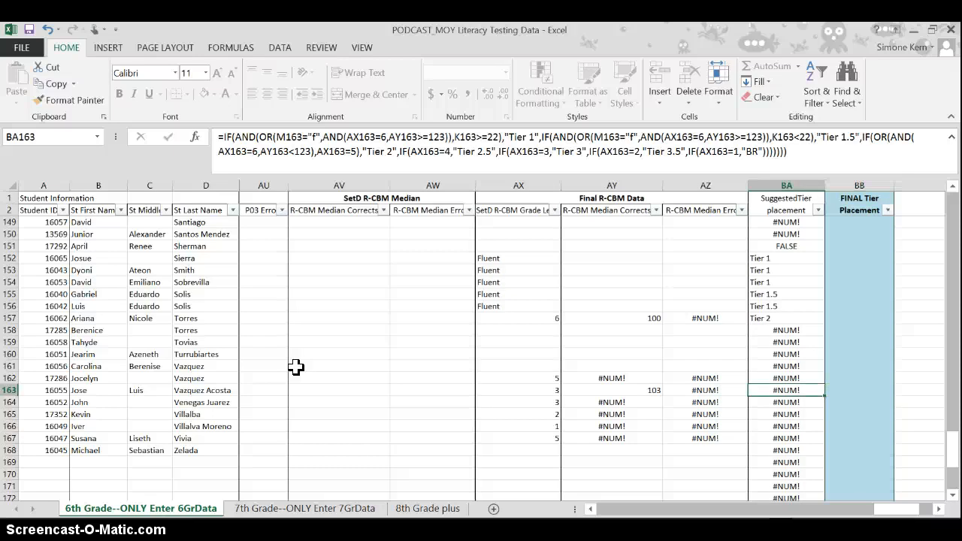
# - Return along row 163 to check the Maze Median cells and the Fluent / Not Fluent entry in M163
pyautogui.press('Left')
pyautogui.press('Left')
pyautogui.press('Left')
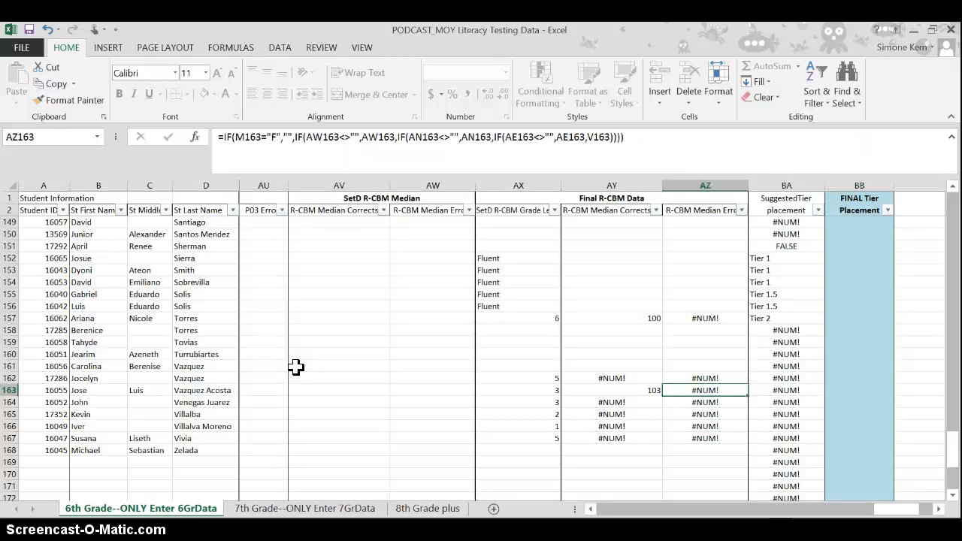
pyautogui.press('Left')
pyautogui.press('Left')
pyautogui.press('Left')
pyautogui.press('Left')
pyautogui.press('Left')
pyautogui.press('Left')
pyautogui.press('Left')
pyautogui.press('Left')
pyautogui.press('Left')
pyautogui.press('Left')
pyautogui.press('Left')
pyautogui.press('Left')
pyautogui.press('Left')
pyautogui.press('Left')
pyautogui.press('Left')
pyautogui.press('Left')
pyautogui.press('Left')
pyautogui.press('Left')
pyautogui.press('Left')
pyautogui.press('Left')
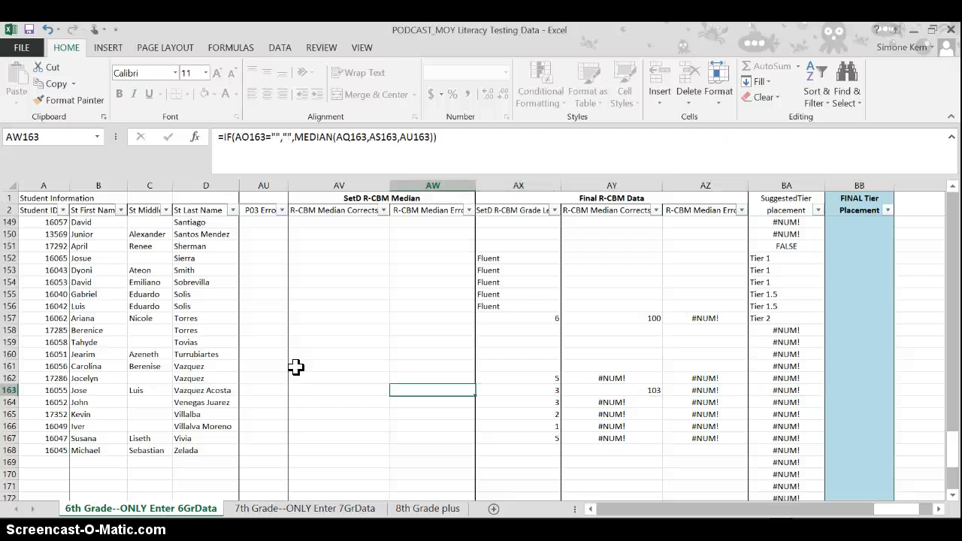
pyautogui.press('Left')
pyautogui.press('Left')
pyautogui.press('Left')
pyautogui.press('Left')
pyautogui.press('Left')
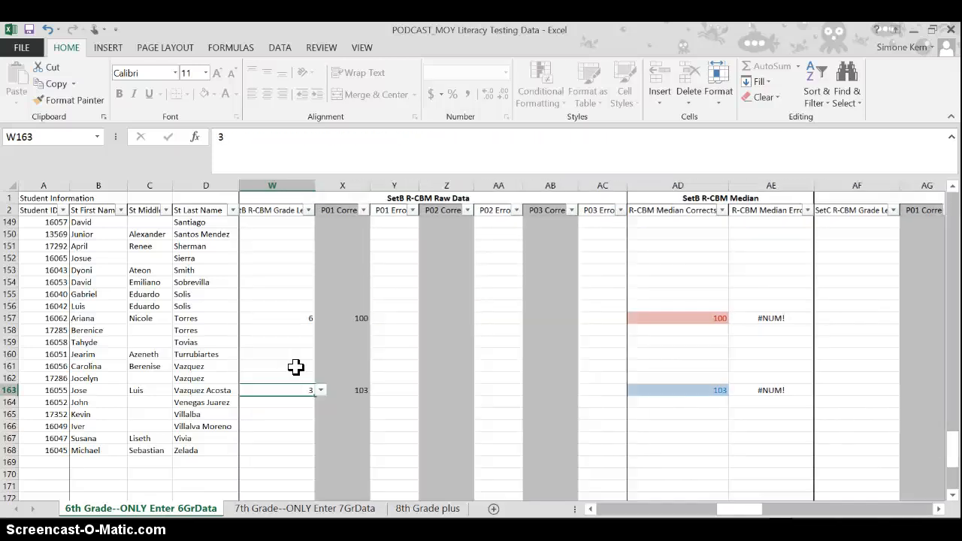
pyautogui.press('Left')
pyautogui.press('Left')
pyautogui.press('Left')
pyautogui.press('Left')
pyautogui.press('Left')
pyautogui.press('Left')
pyautogui.press('Left')
pyautogui.press('Left')
pyautogui.press('Left')
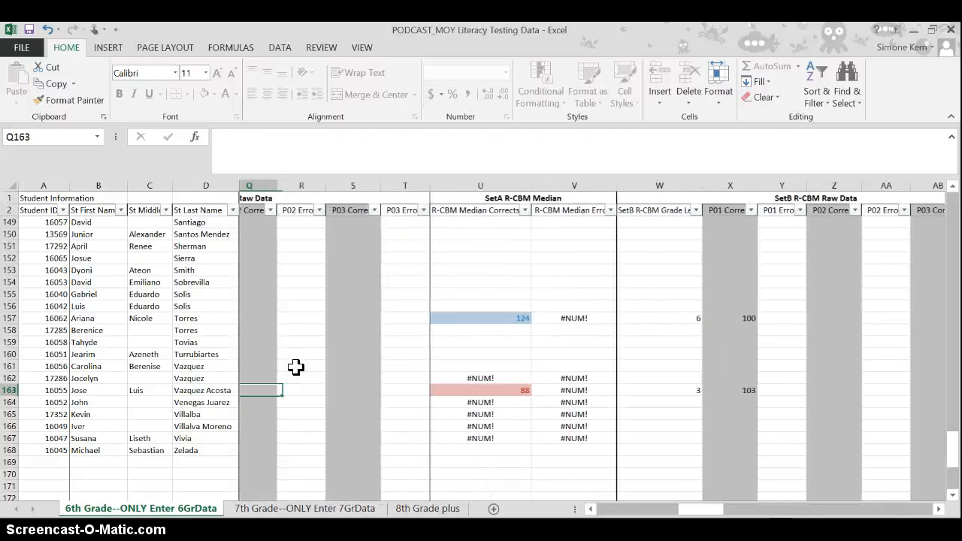
pyautogui.press('Left')
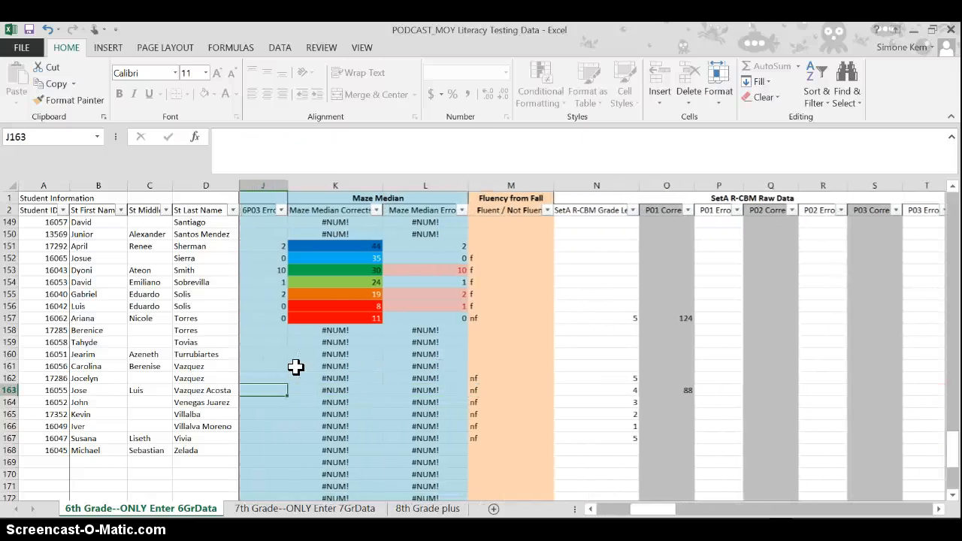
pyautogui.press('Right')
pyautogui.press('Right')
pyautogui.press('Right')
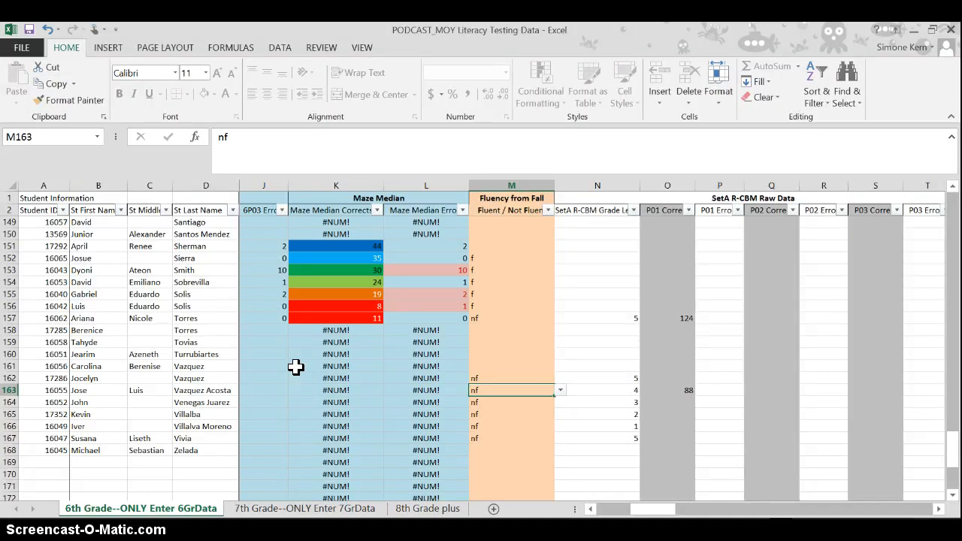